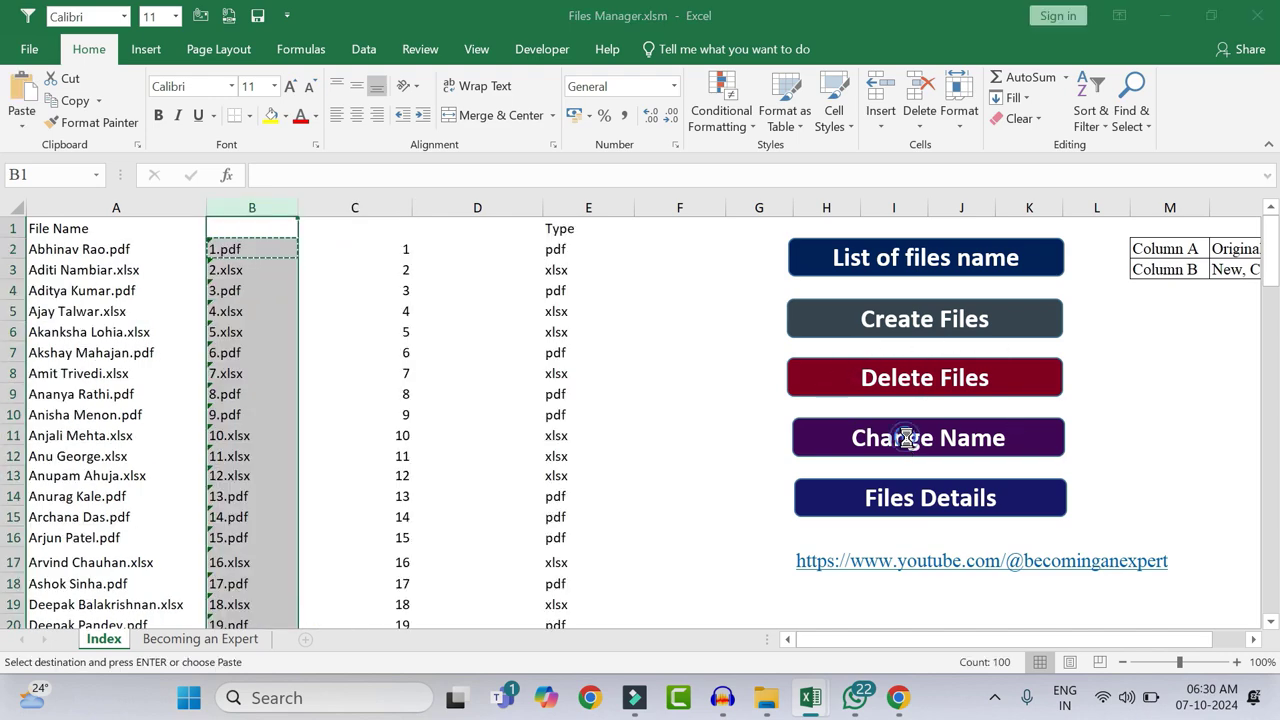
# Run the Change Name macro on the Practice Files folder to rename its files to the names in column B
pyautogui.click(909, 437)
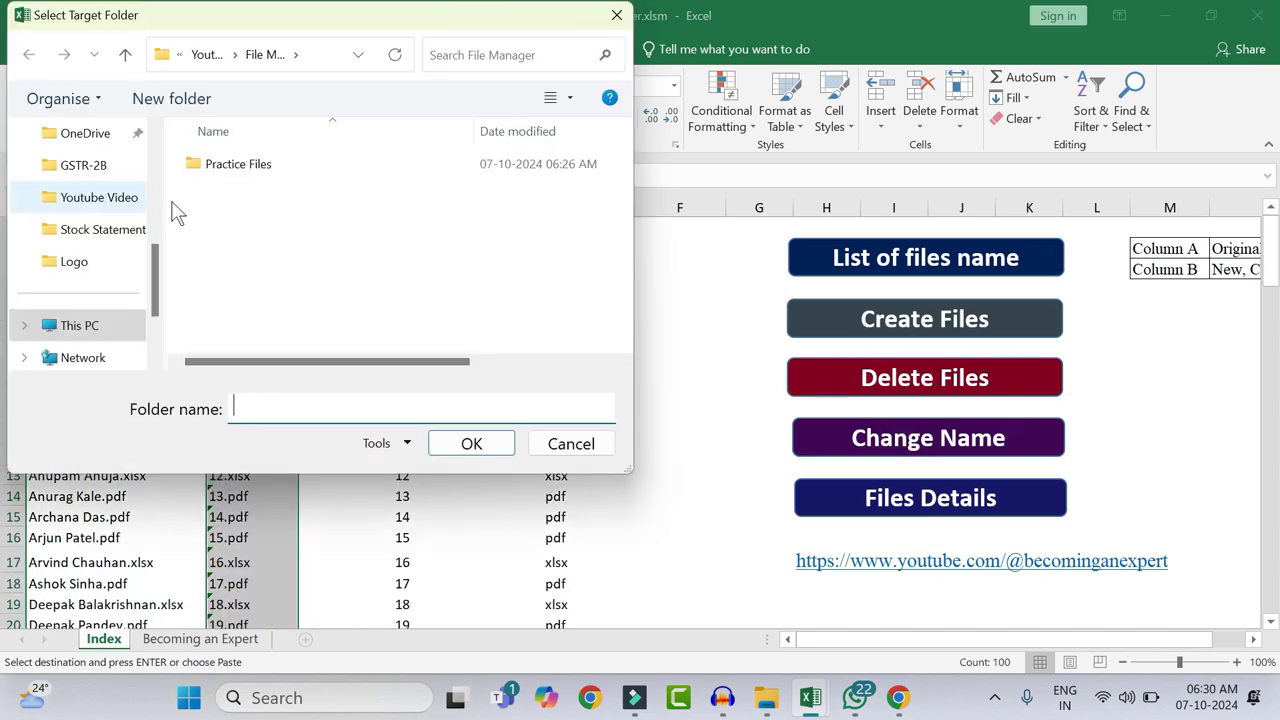
pyautogui.click(219, 170)
pyautogui.click(472, 446)
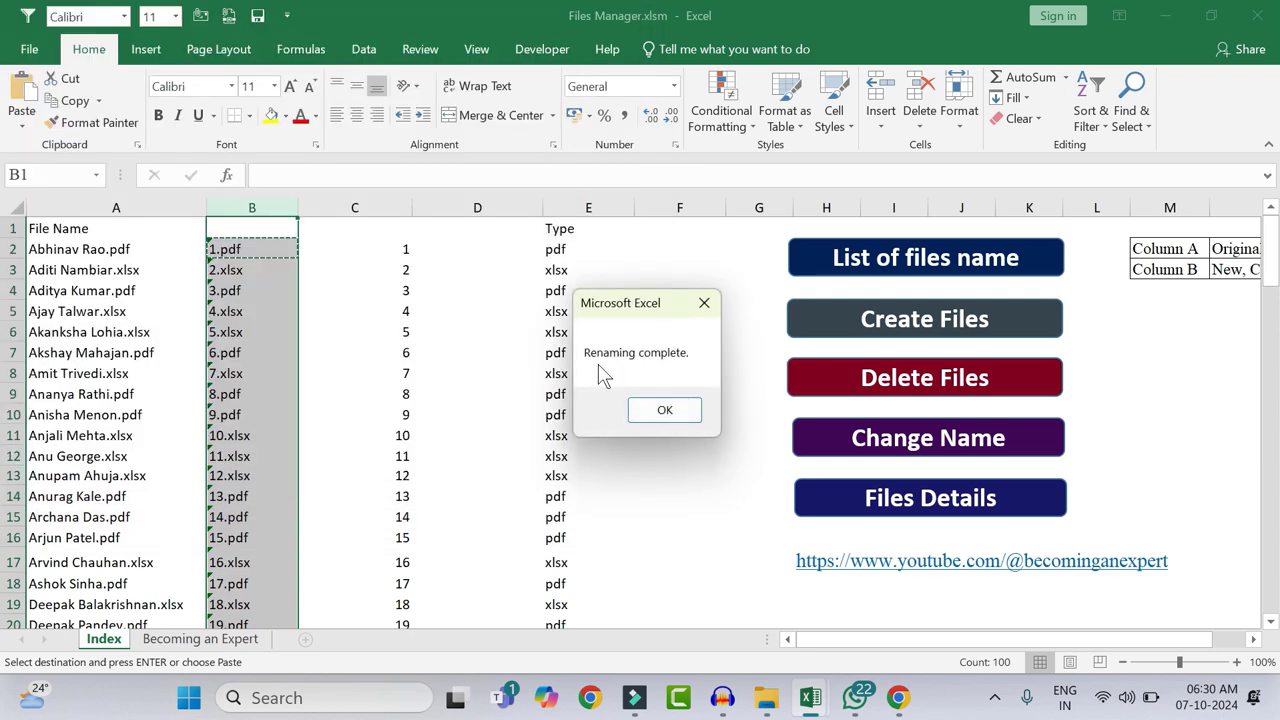
pyautogui.click(665, 410)
# Switch to the Practice Files folder in File Explorer and look through the renamed files
pyautogui.hotkey('alt', 'Tab')
pyautogui.hotkey('alt', 'Tab')
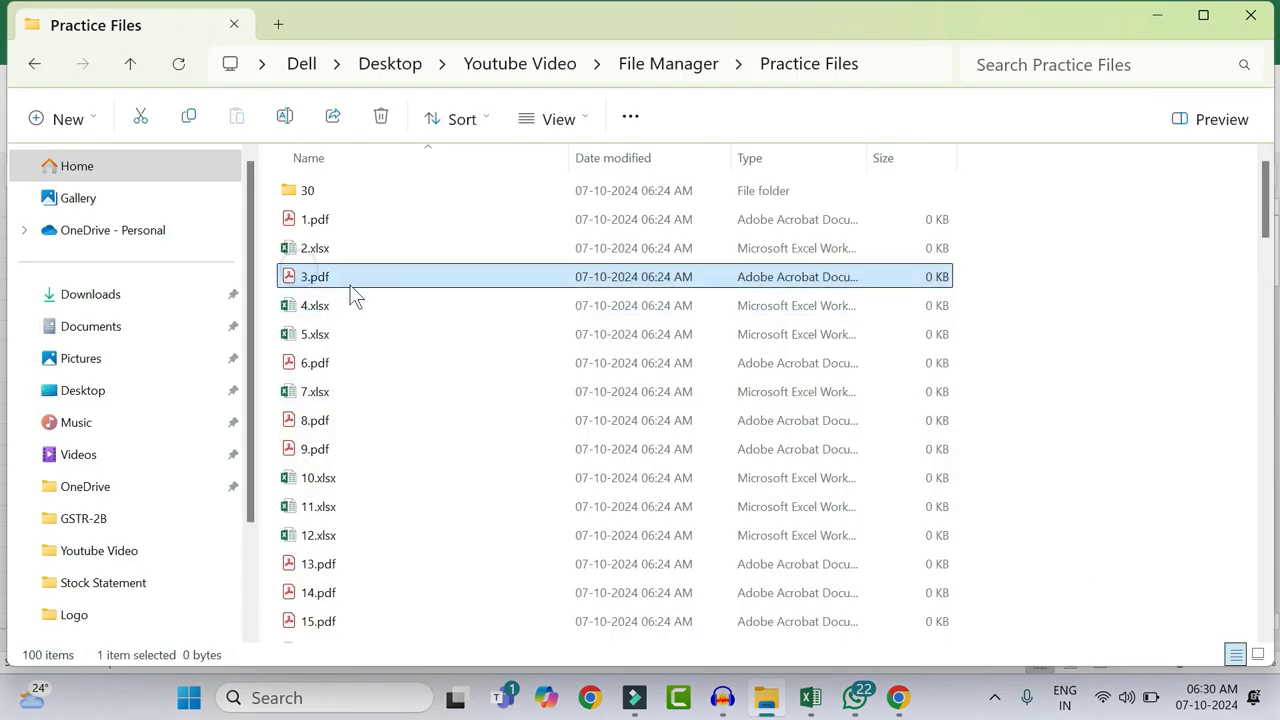
pyautogui.scroll(-20, 377, 336)
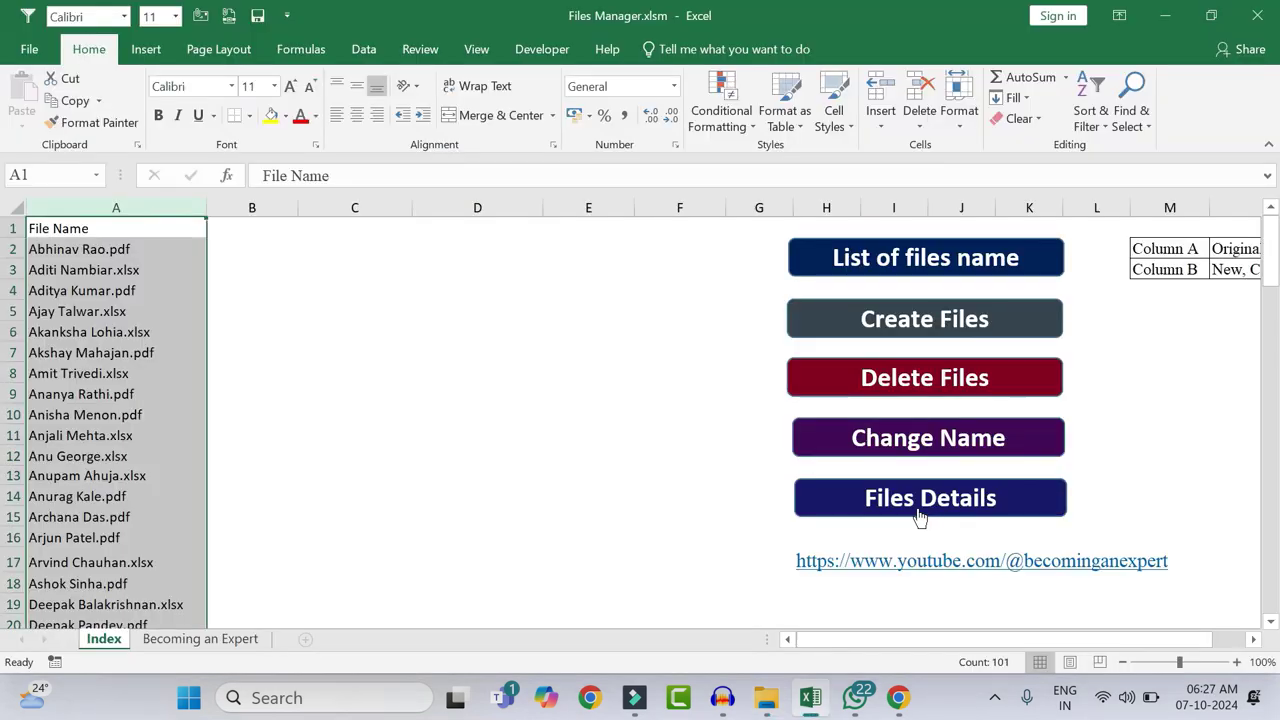
# Run the Files Details macro on the Practice Files folder
pyautogui.click(910, 508)
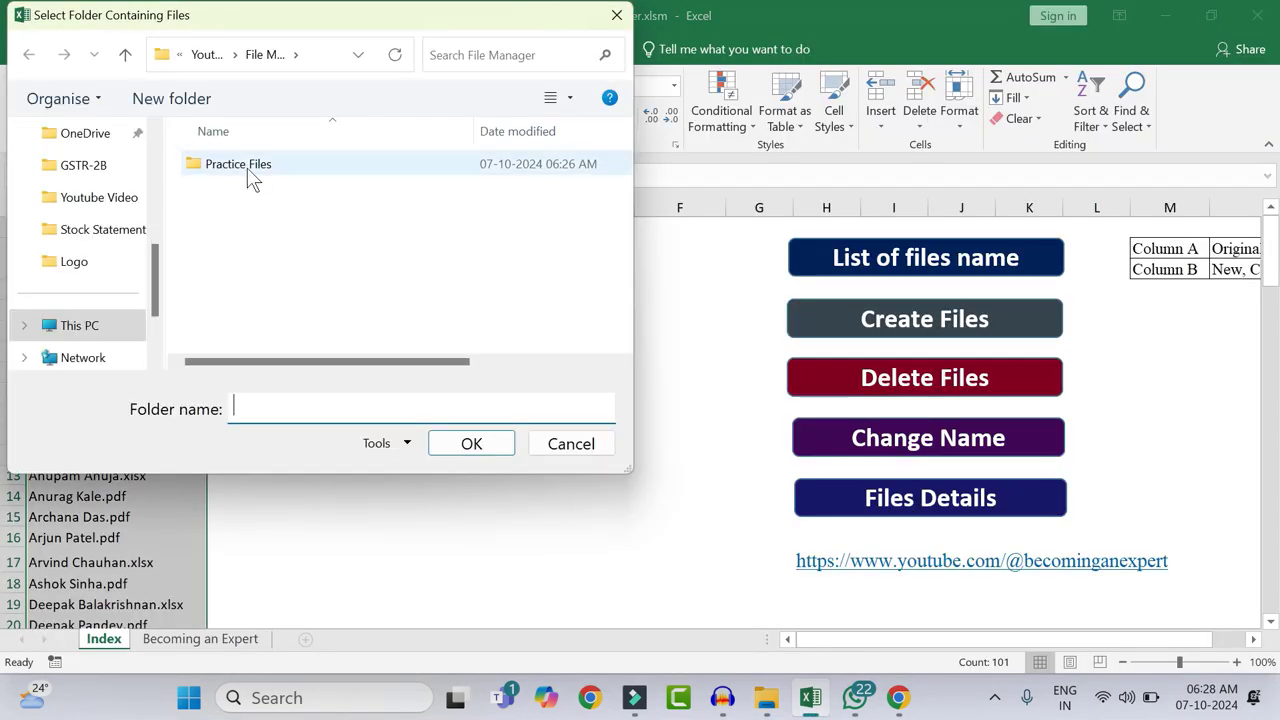
pyautogui.doubleClick(250, 170)
pyautogui.click(468, 446)
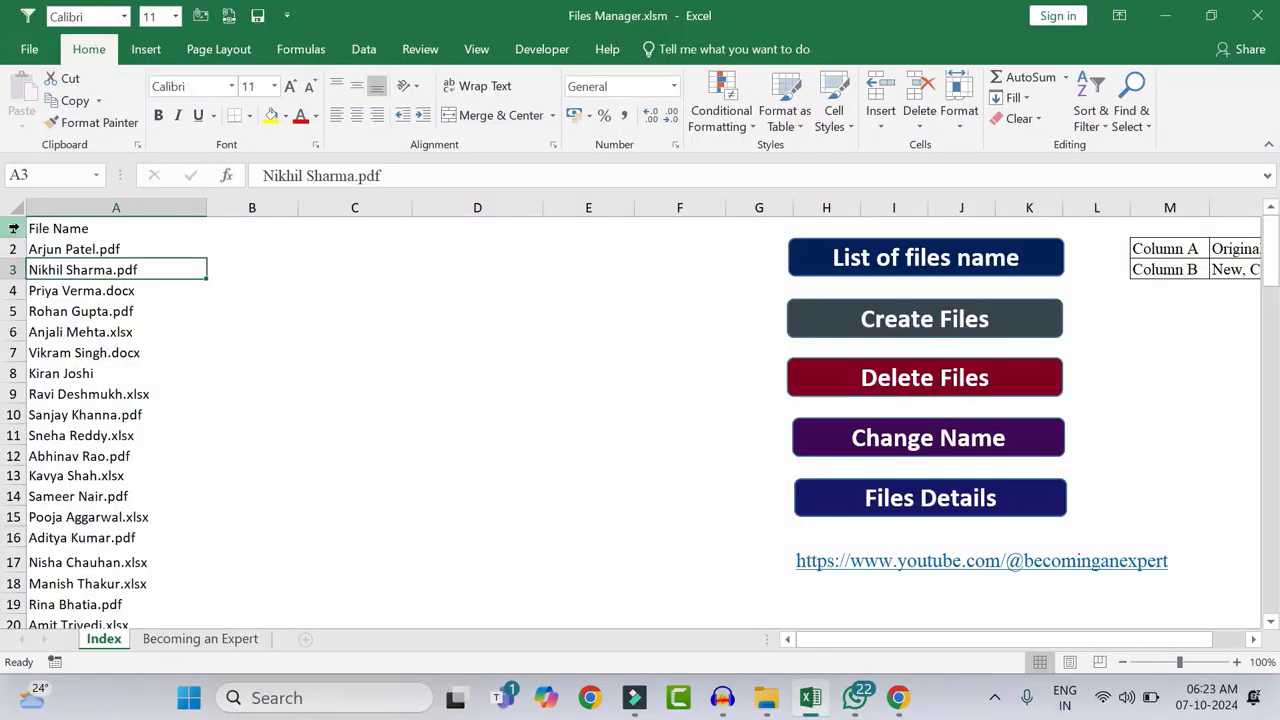
# Examine the File Name header and the entries in column A, comparing pdf, docx and xlsx extensions with the entry without one
pyautogui.click(13, 228)
pyautogui.click(252, 311)
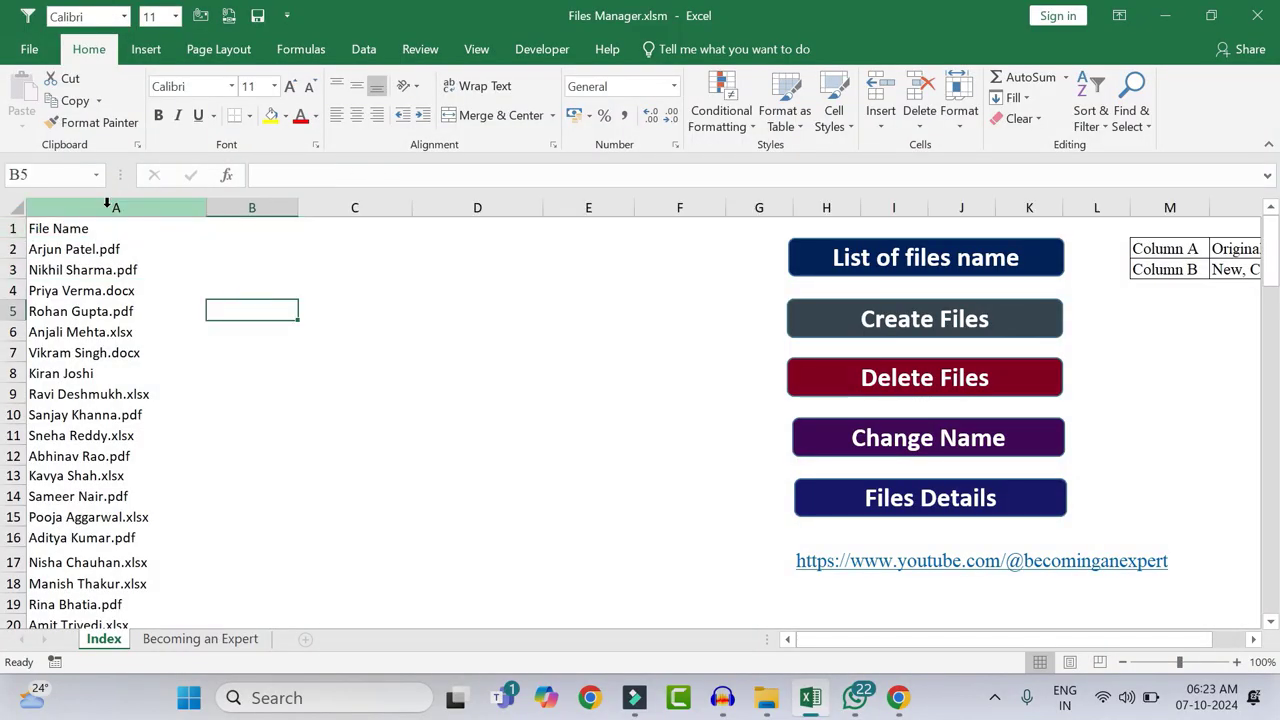
pyautogui.click(110, 207)
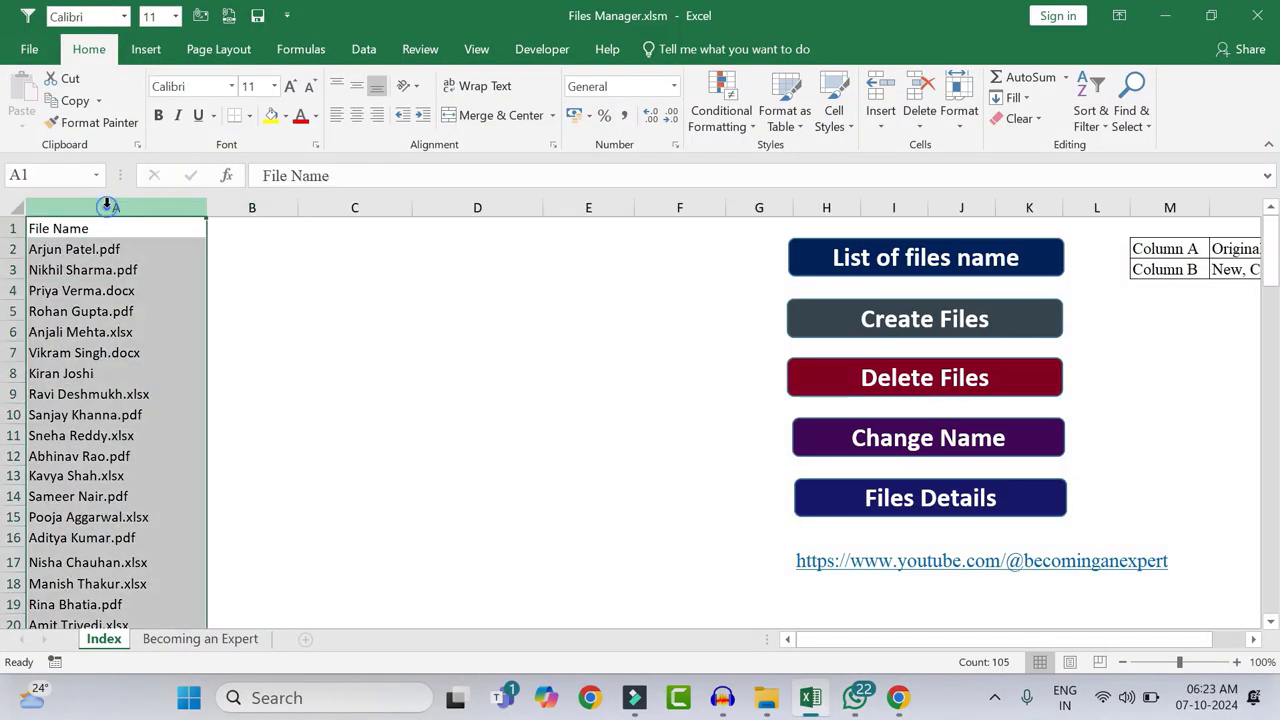
pyautogui.click(13, 228)
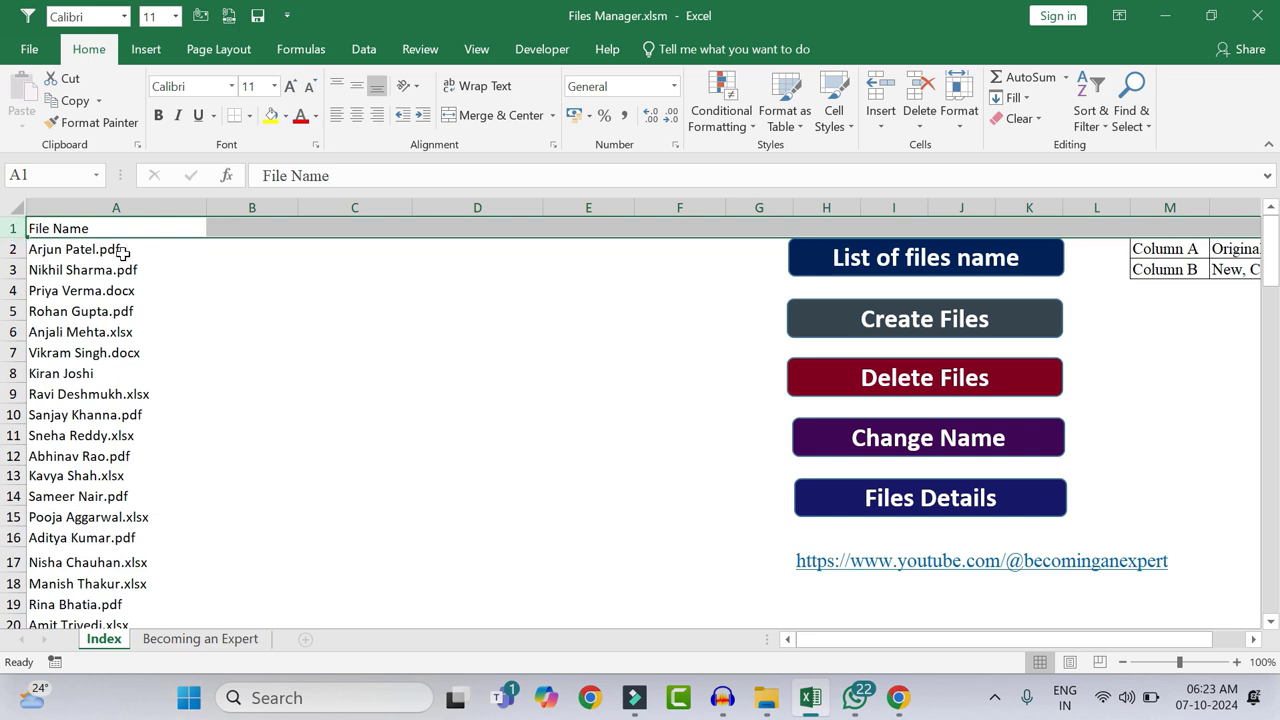
pyautogui.moveTo(122, 254); pyautogui.dragTo(126, 456)
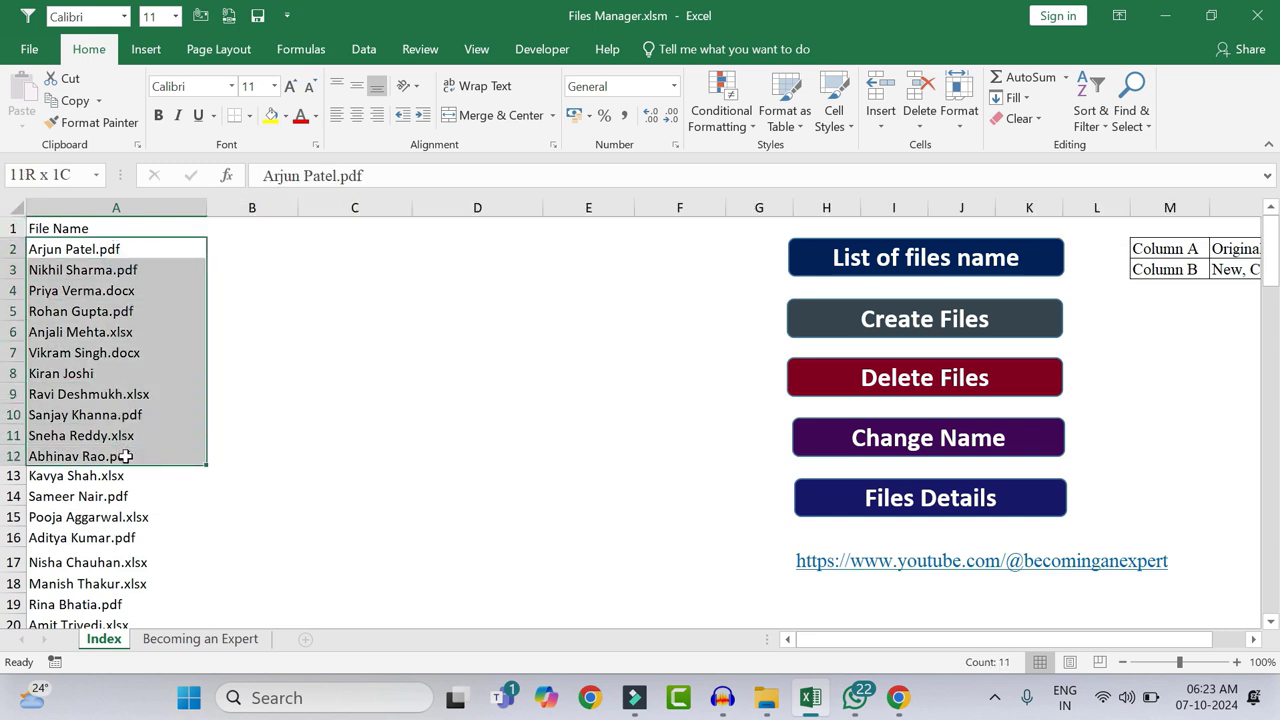
pyautogui.click(75, 256)
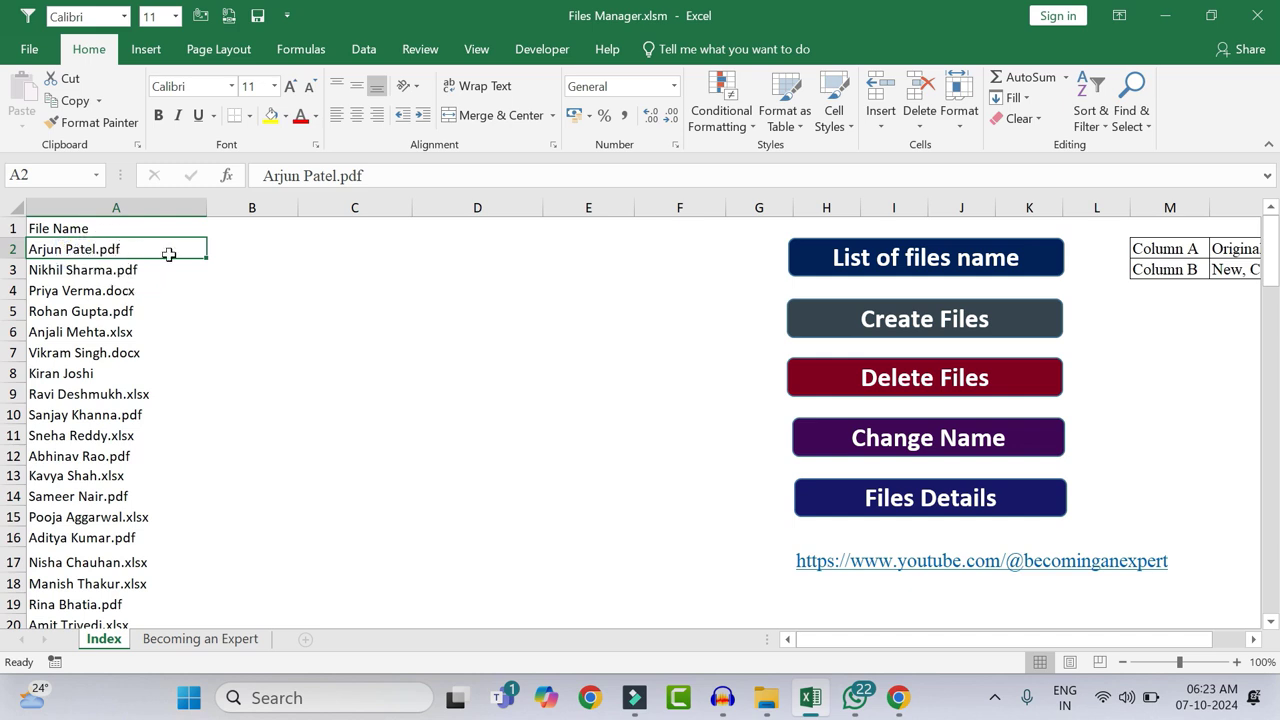
pyautogui.click(158, 292)
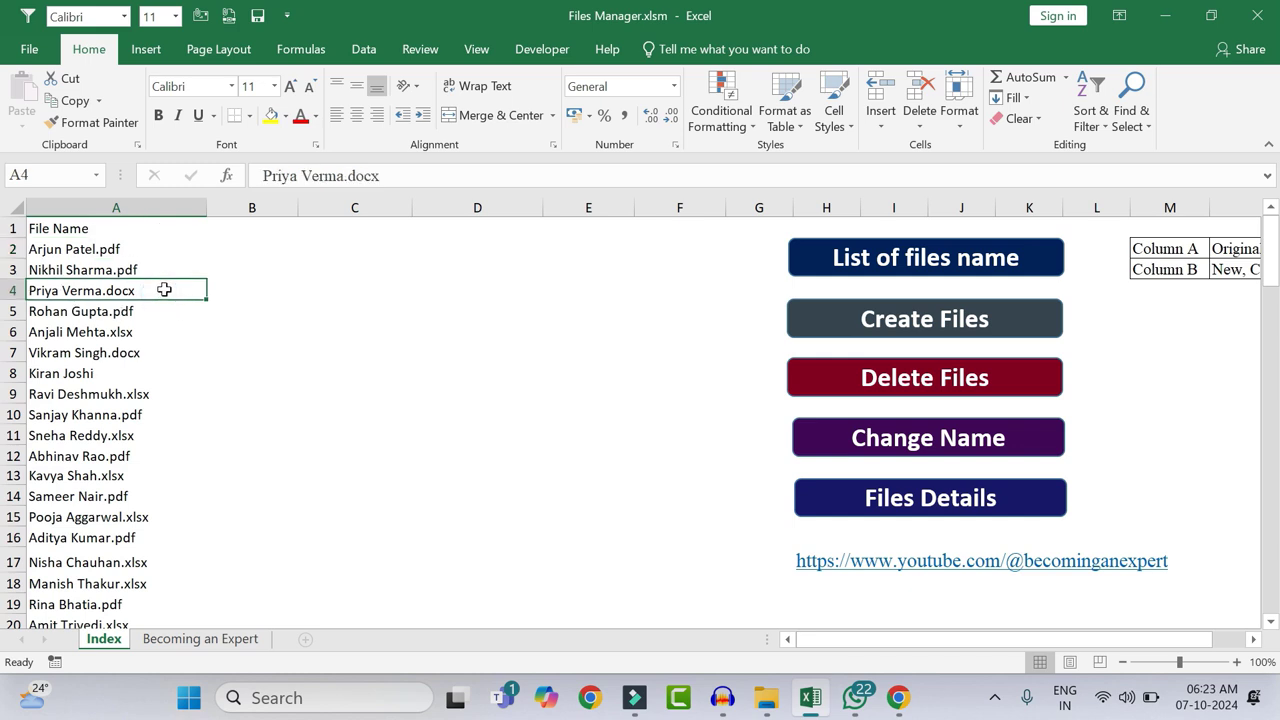
pyautogui.click(193, 267)
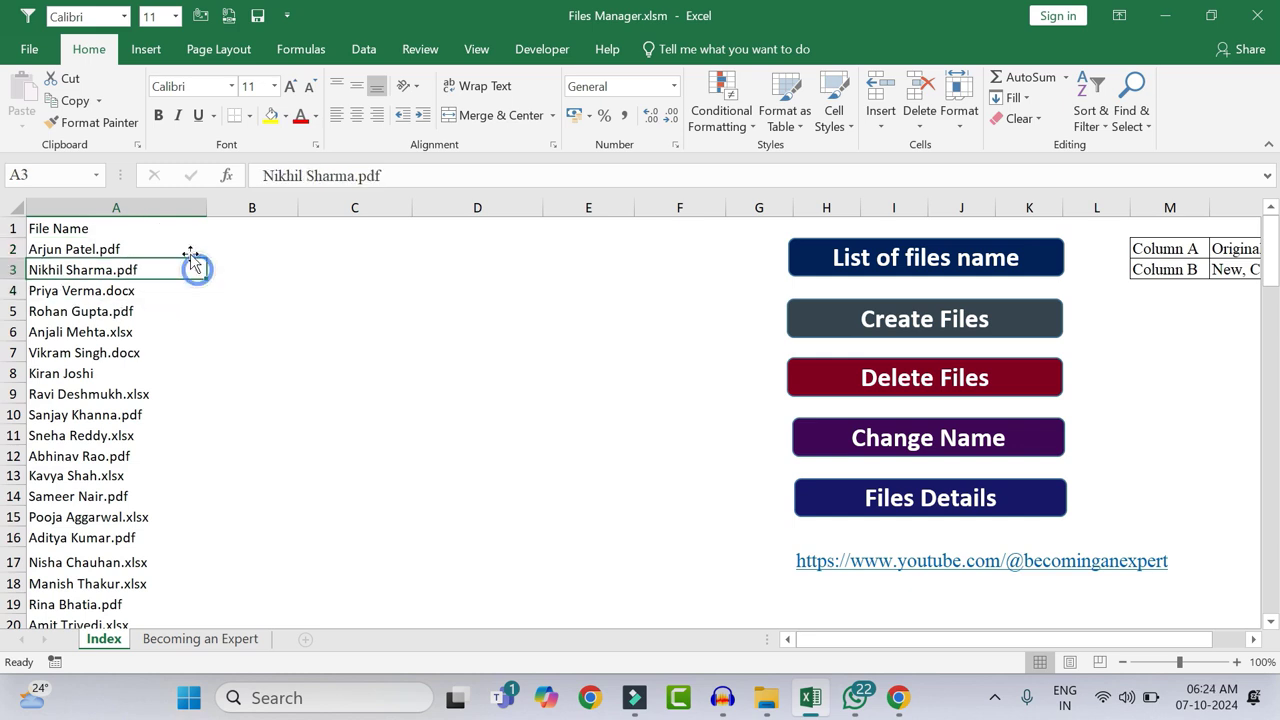
pyautogui.click(131, 332)
pyautogui.press('Down')
pyautogui.press('Down')
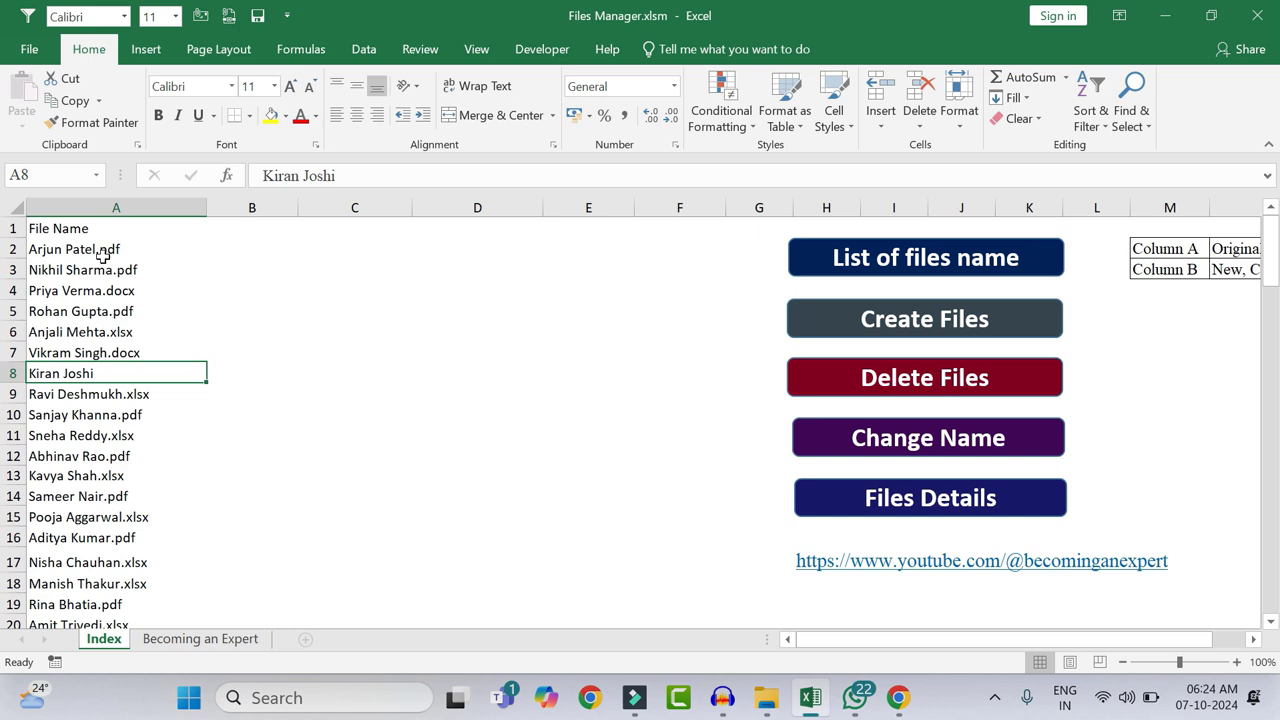
pyautogui.moveTo(103, 256); pyautogui.dragTo(86, 372)
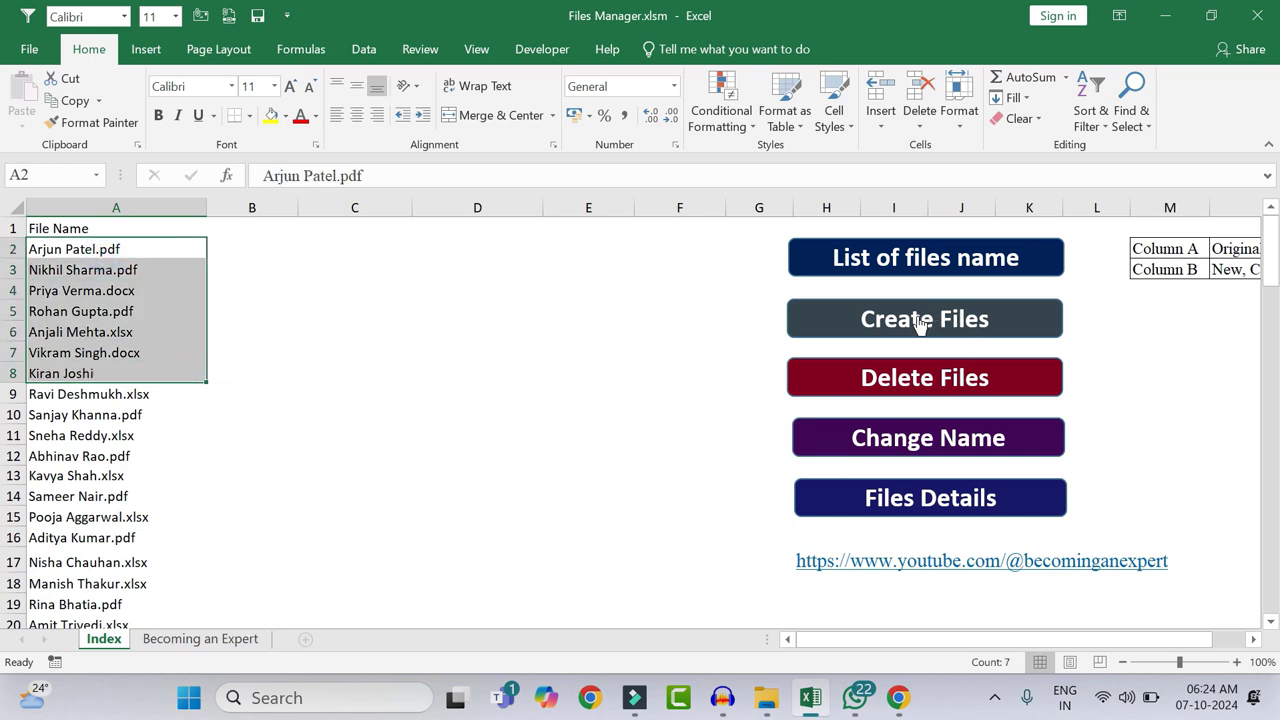
# Switch to the Practice Files window in File Explorer, copy the folder's full path and return to the Excel workbook
pyautogui.hotkey('alt', 'Tab')
pyautogui.hotkey('alt', 'Tab')
pyautogui.hotkey('alt', 'Tab')
pyautogui.hotkey('alt', 'Tab')
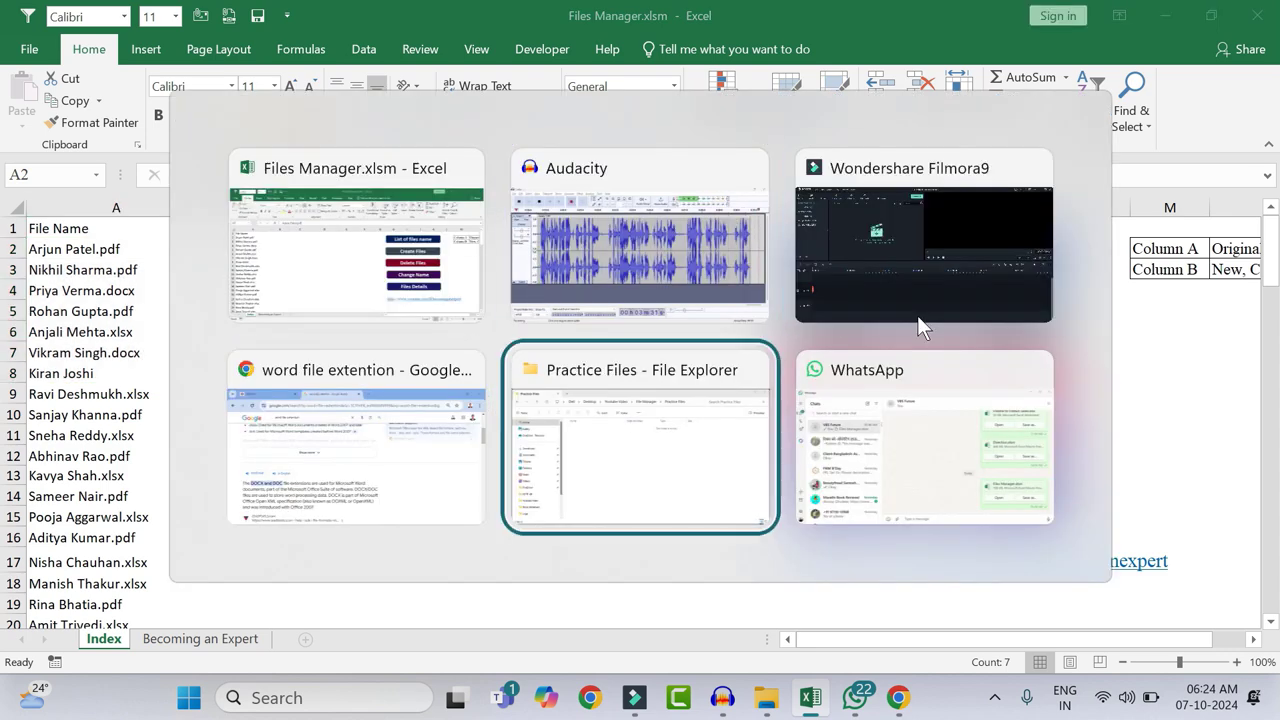
pyautogui.hotkey('alt', 'Tab')
pyautogui.hotkey('alt', 'shift', 'Tab')
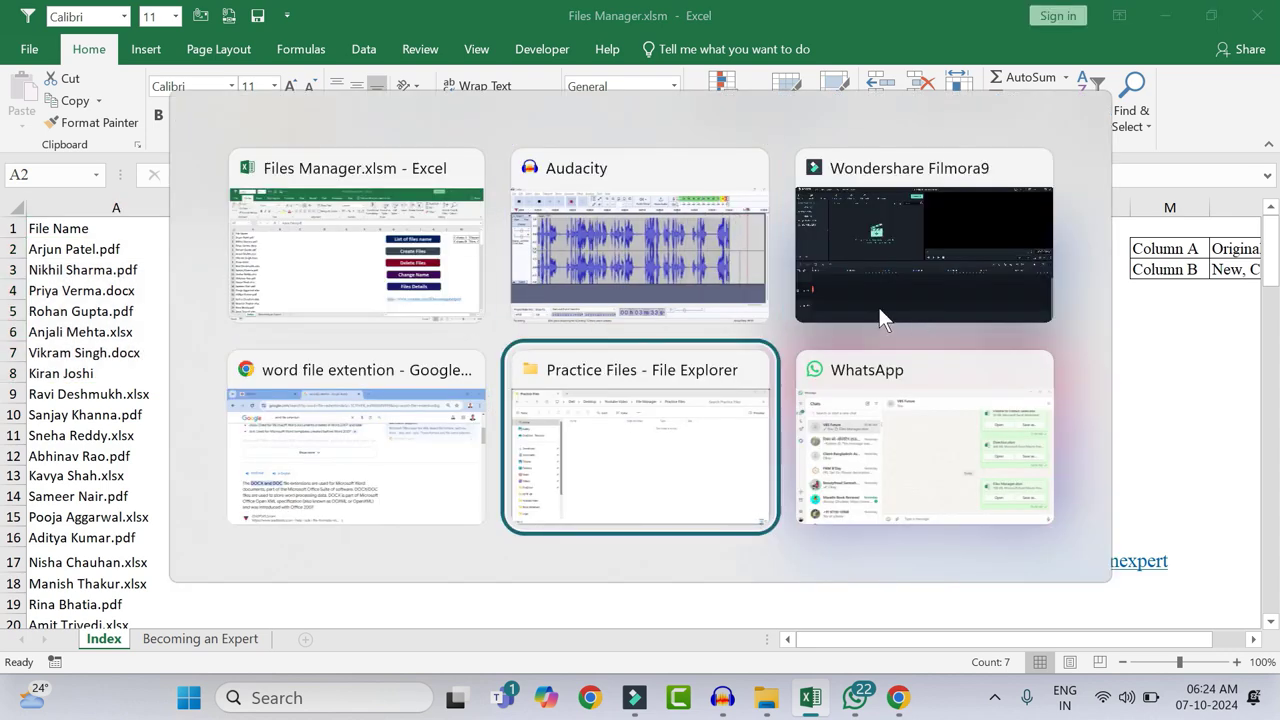
pyautogui.hotkey('alt', 'd')
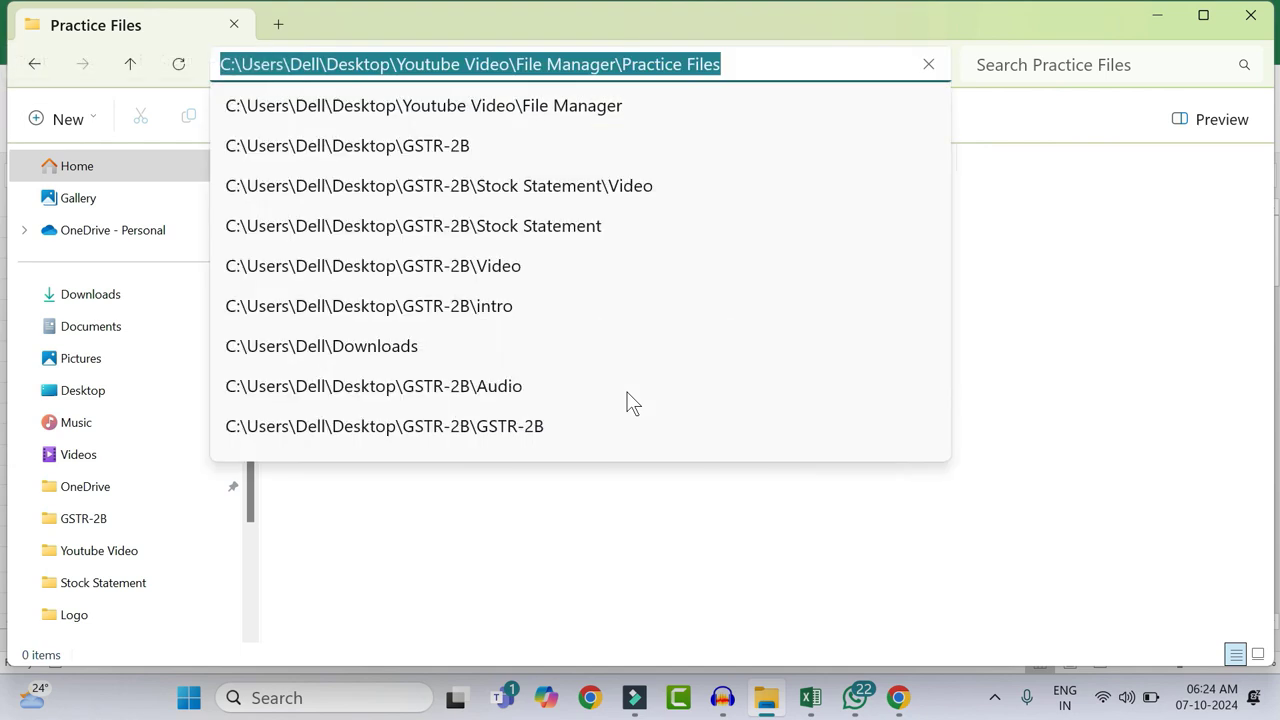
pyautogui.hotkey('ctrl', 'c')
pyautogui.hotkey('alt', 'Tab')
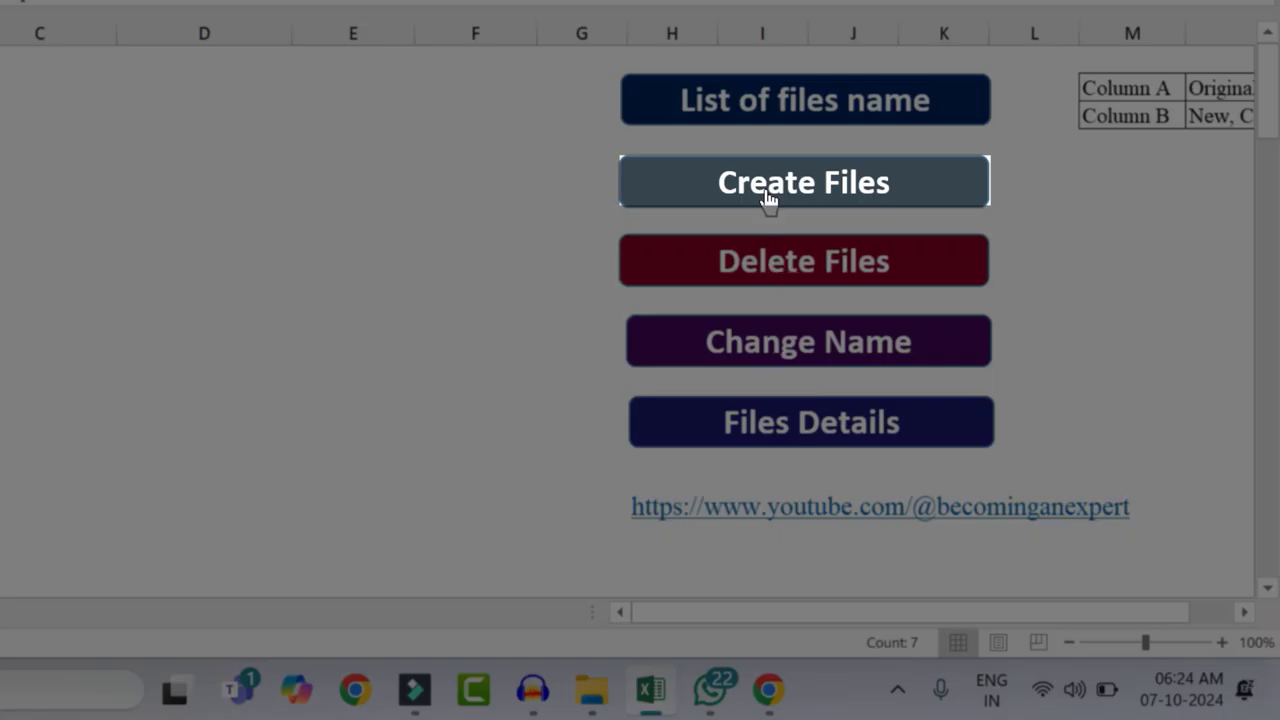
# Run the Create Files macro with the copied Practice Files path as the target folder
pyautogui.click(768, 195)
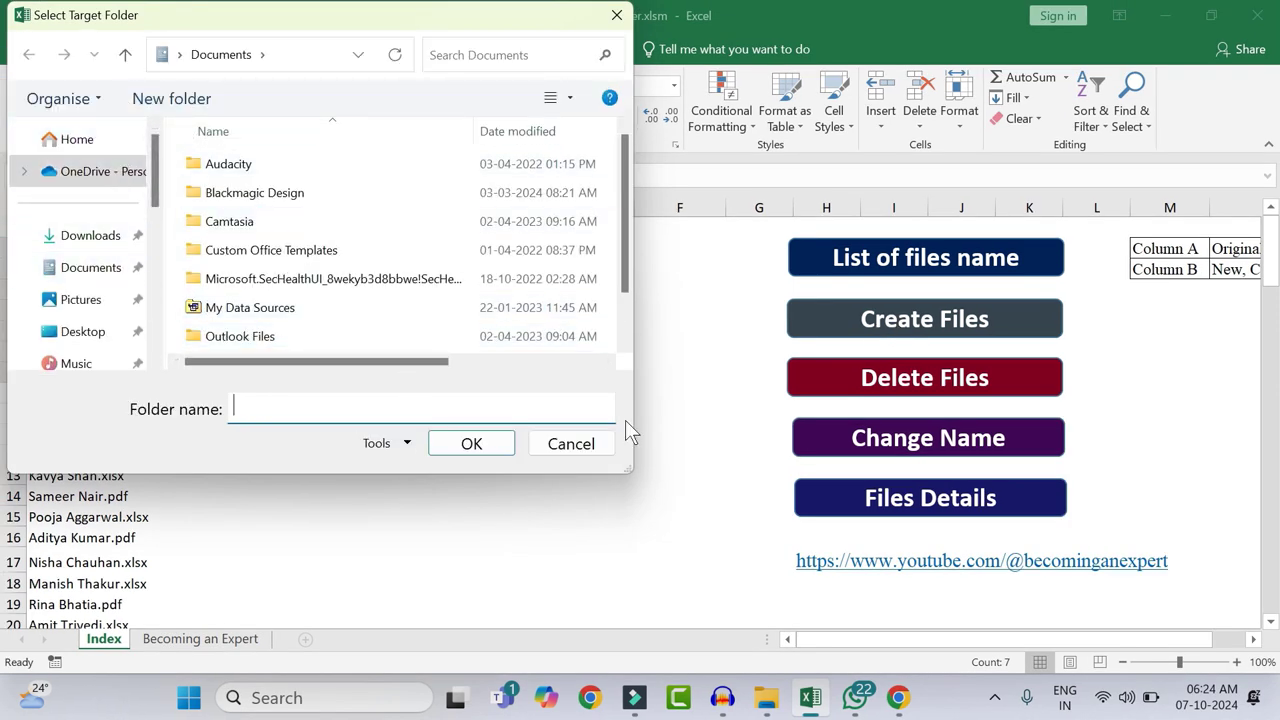
pyautogui.hotkey('ctrl', 'v')
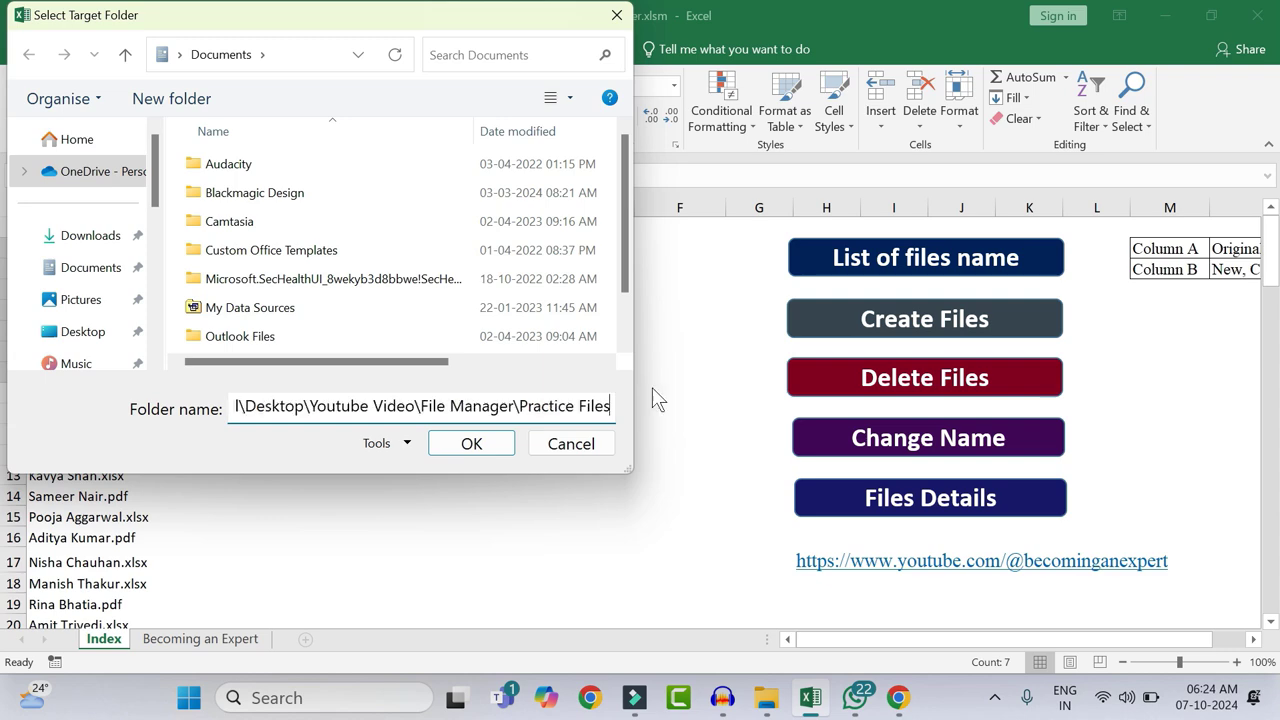
pyautogui.click(485, 445)
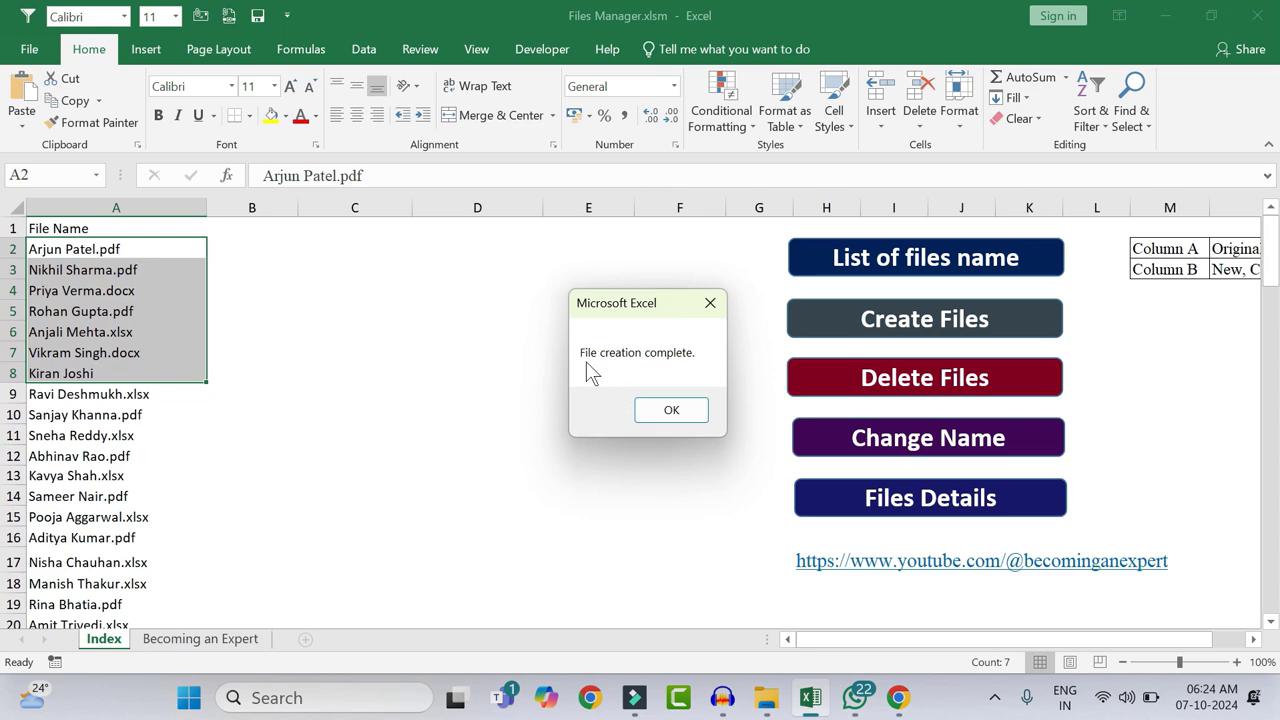
pyautogui.click(671, 410)
# Switch to File Explorer and look through the files created in the Practice Files folder
pyautogui.hotkey('alt', 'Tab')
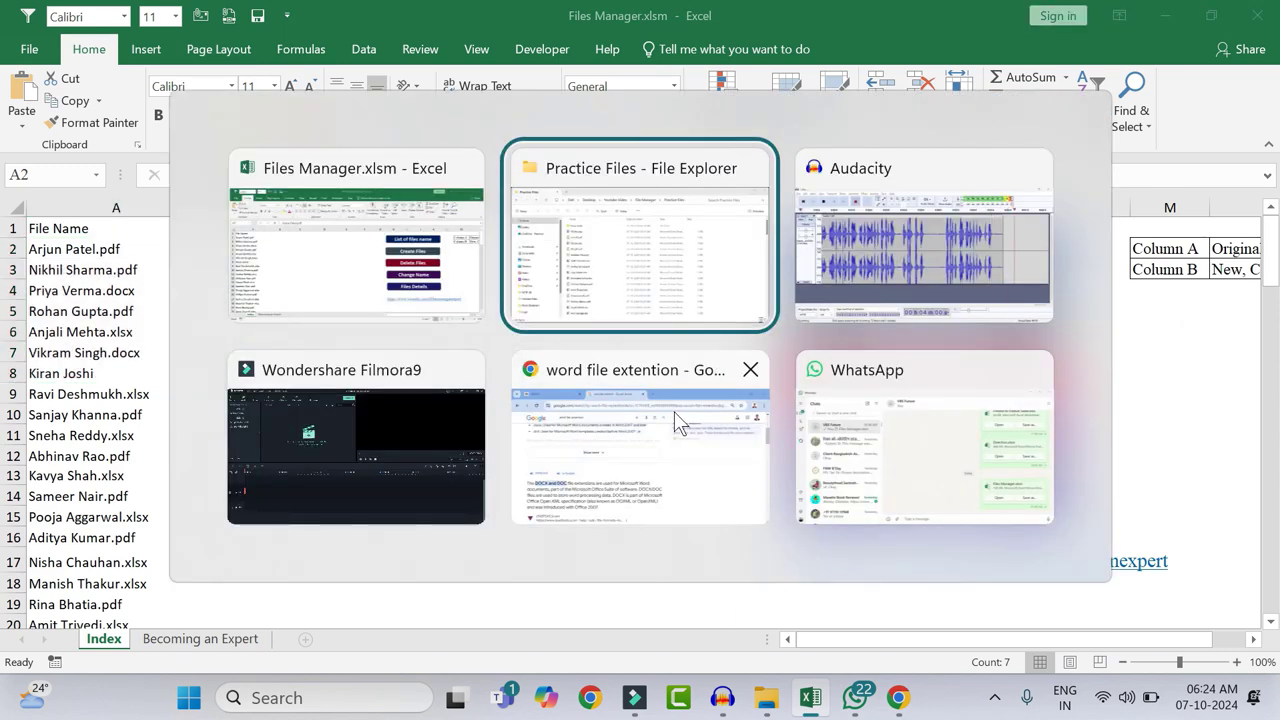
pyautogui.scroll(-4, 458, 384)
pyautogui.scroll(-20, 458, 384)
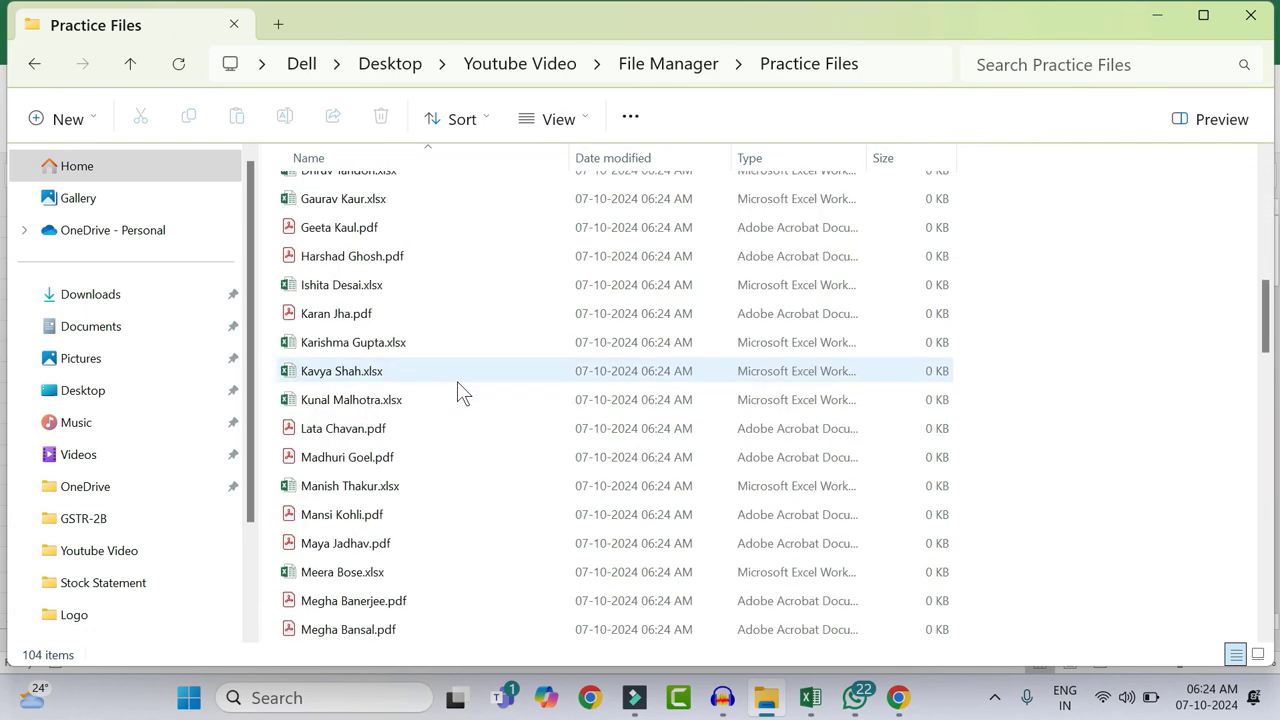
pyautogui.scroll(-2, 458, 390)
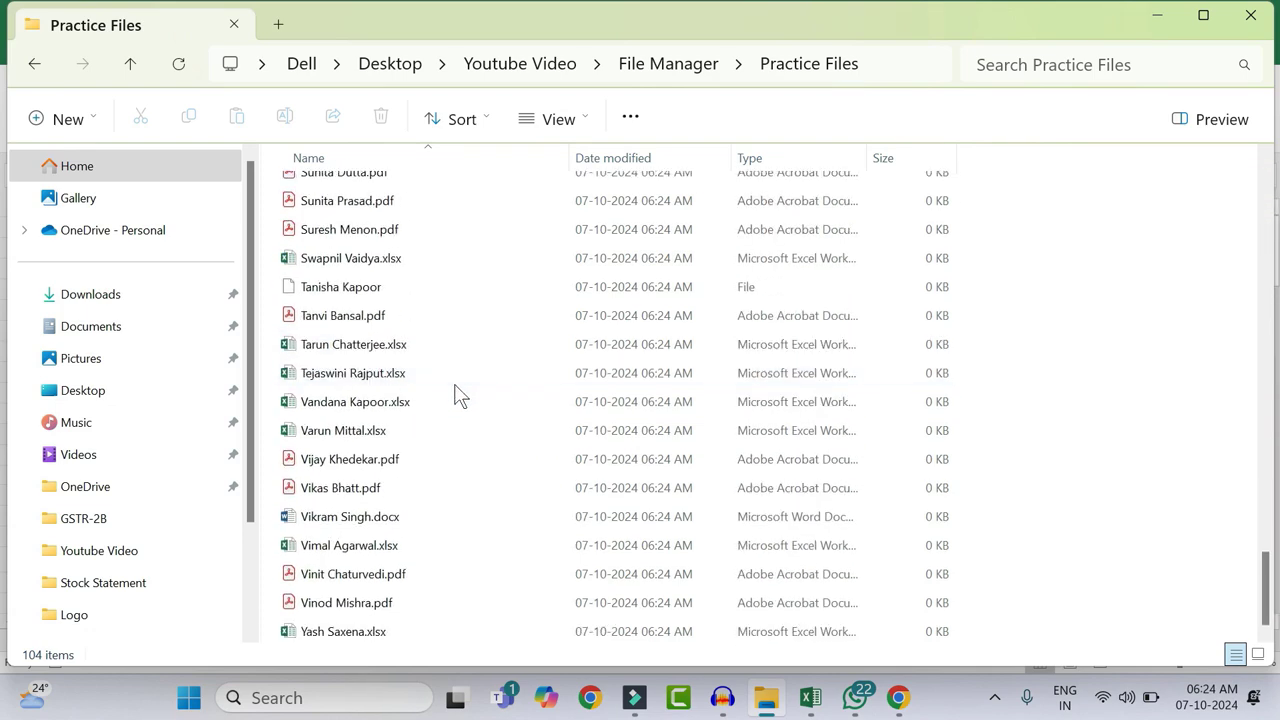
pyautogui.scroll(20, 458, 396)
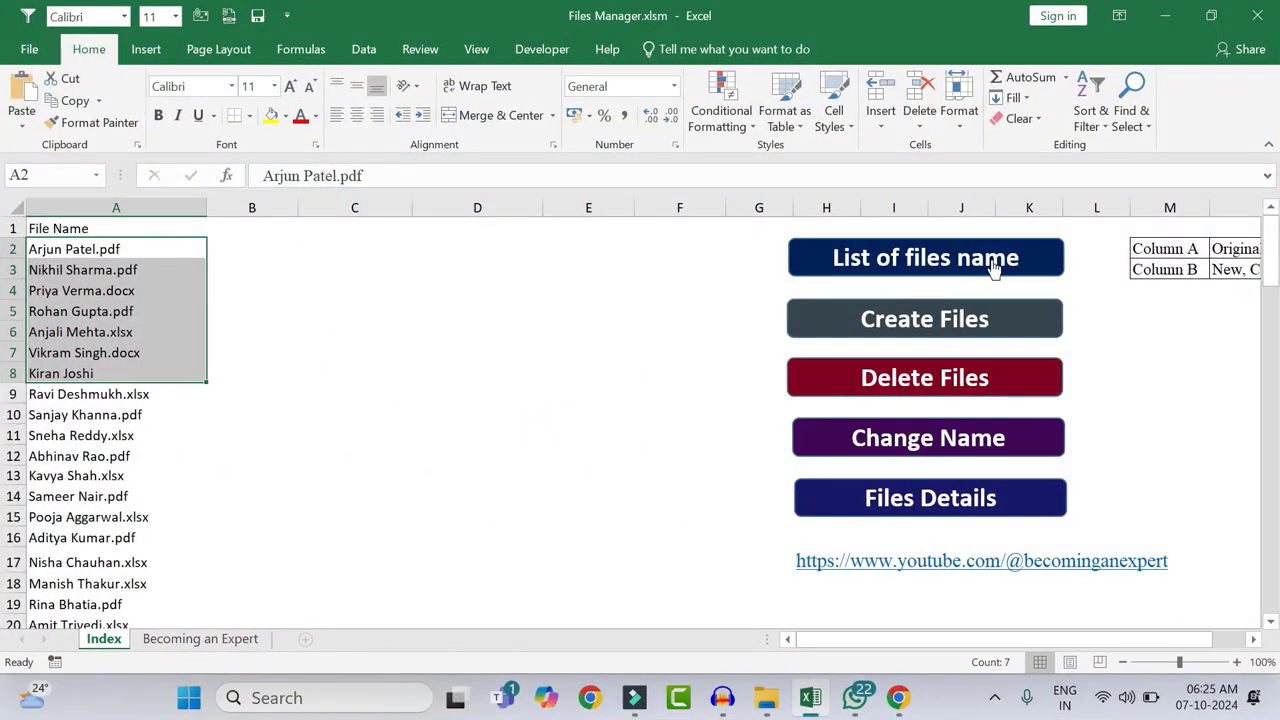
# Clear all contents of column A in the Index sheet
pyautogui.click(92, 253)
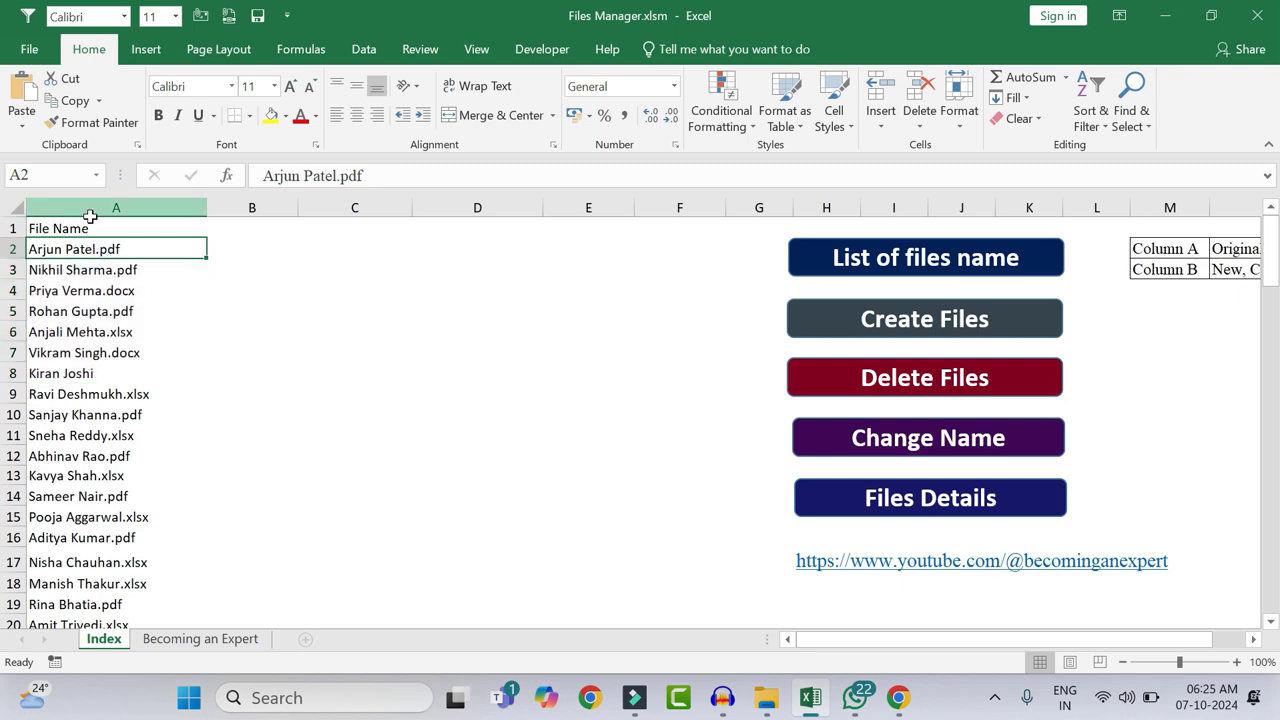
pyautogui.click(89, 210)
pyautogui.press('Delete')
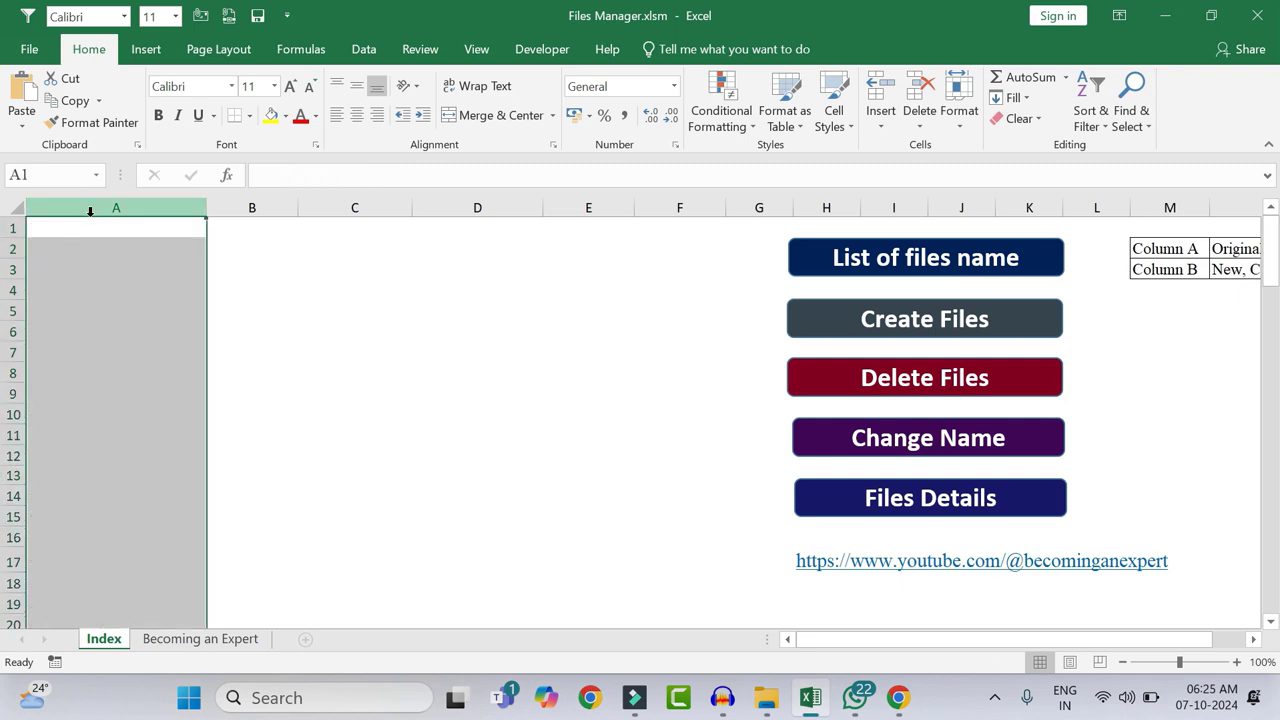
# Check the Practice Files folder in File Explorer, then list its file names in Excel with the List of files name macro
pyautogui.hotkey('alt', 'Tab')
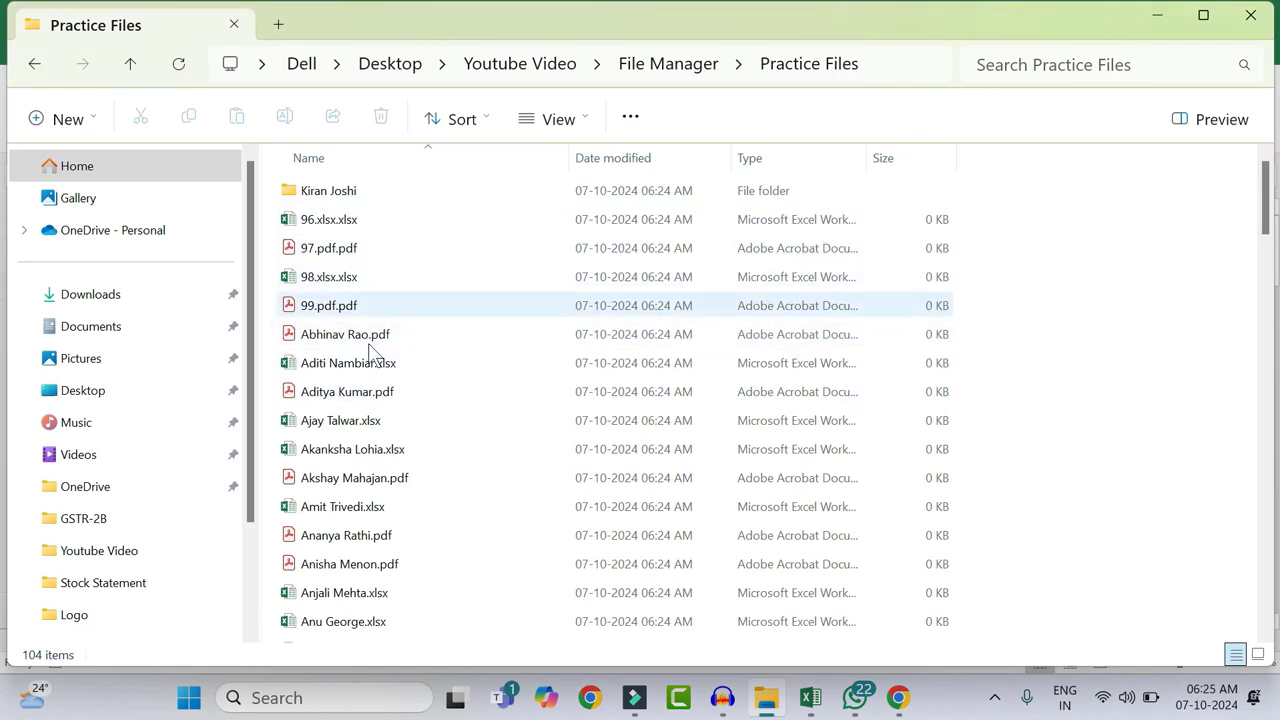
pyautogui.hotkey('alt', 'Tab')
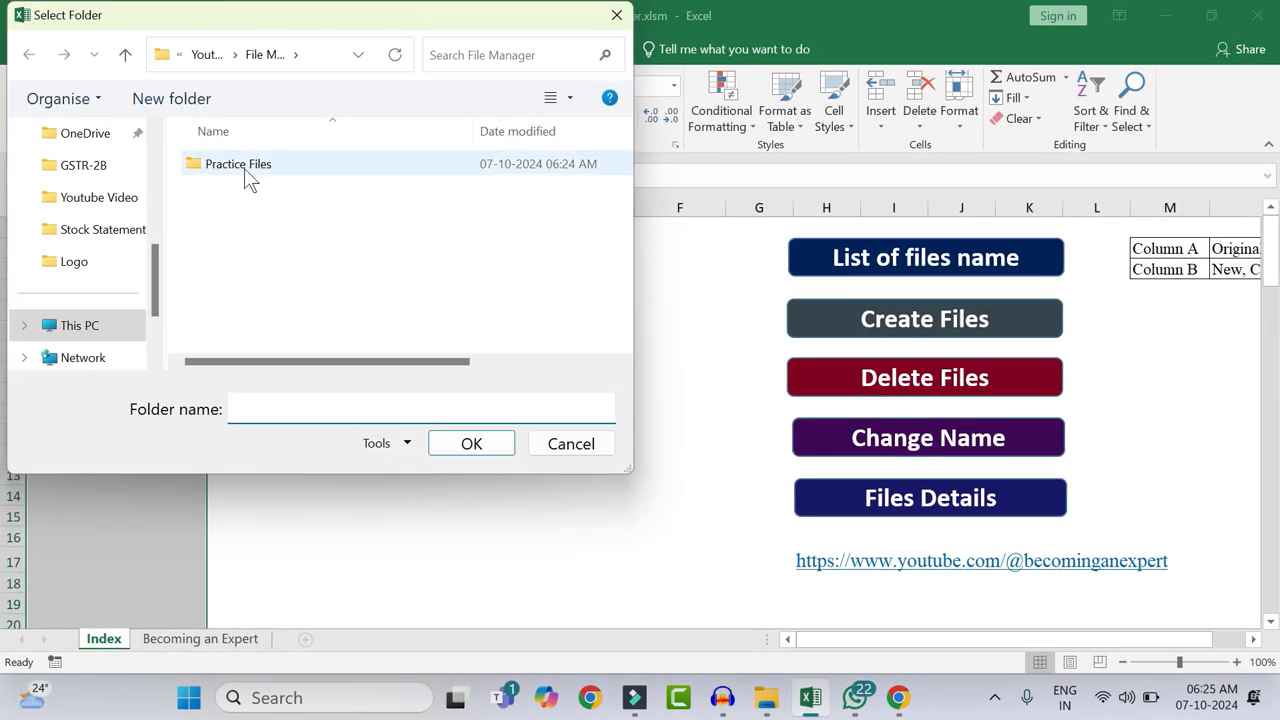
pyautogui.doubleClick(244, 168)
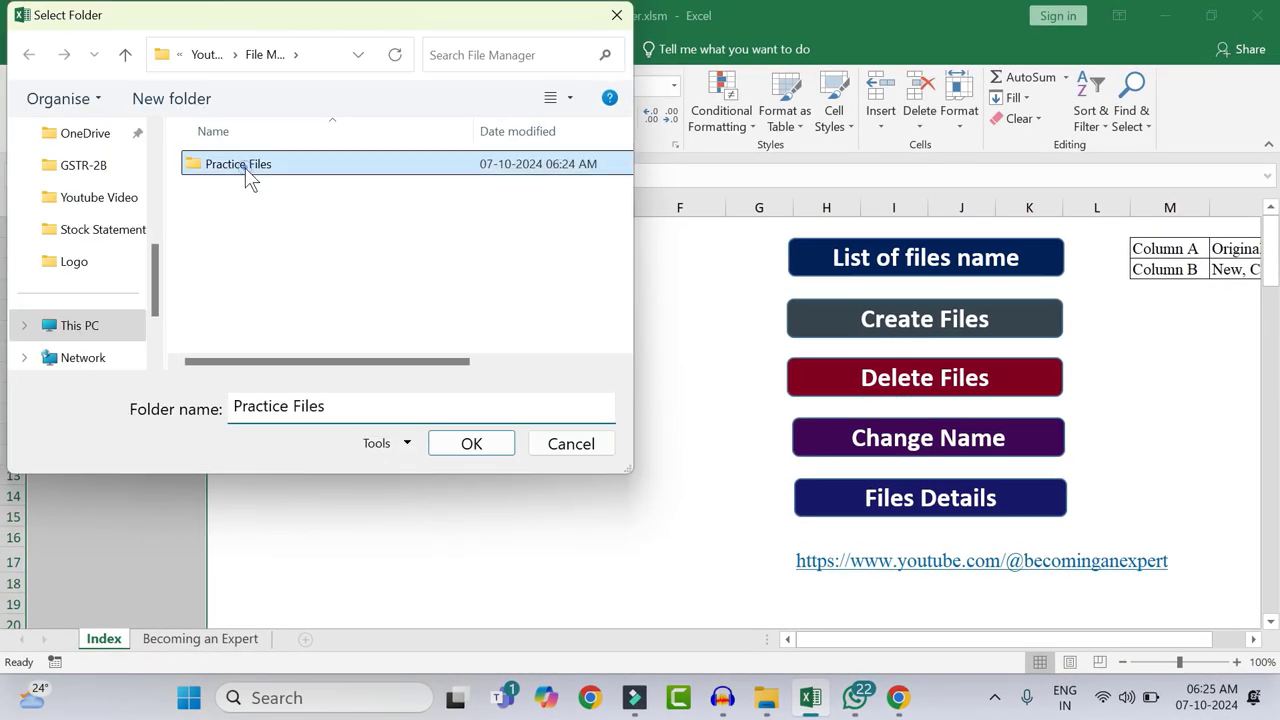
pyautogui.click(464, 446)
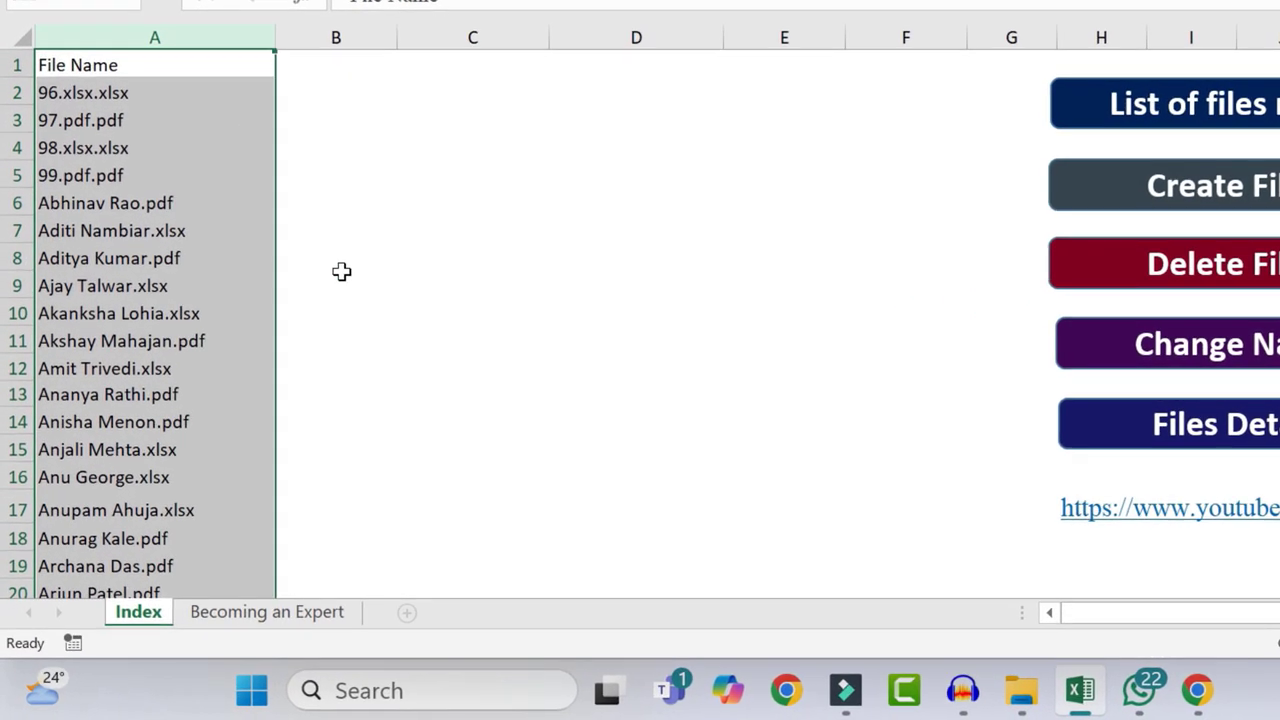
# Look through the file names listed in column A
pyautogui.click(172, 30)
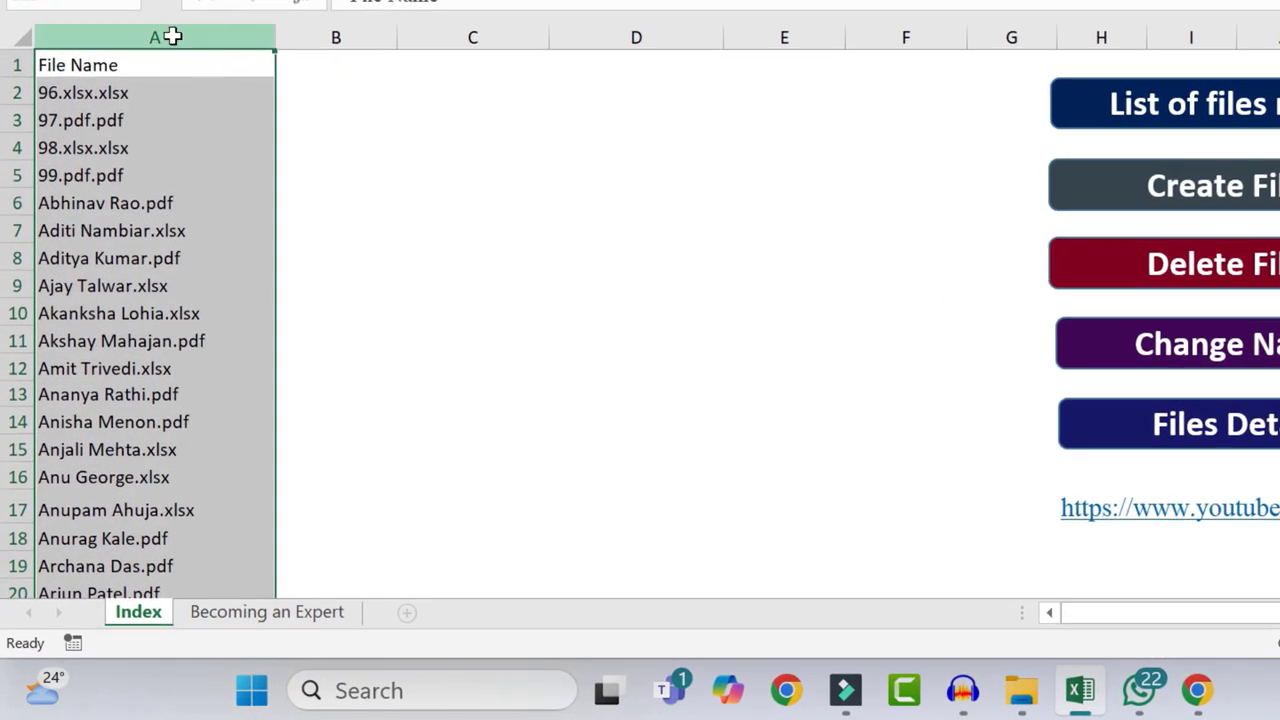
pyautogui.scroll(-8, 180, 240)
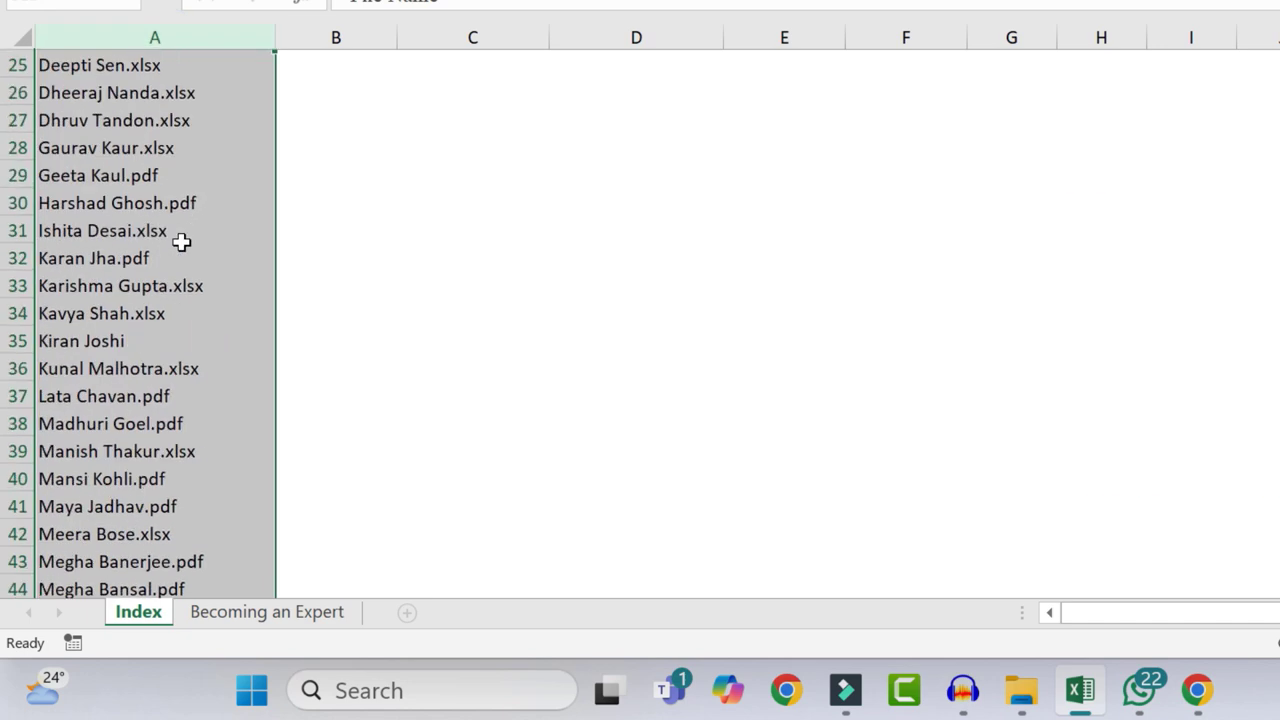
pyautogui.scroll(8, 180, 241)
pyautogui.click(452, 204)
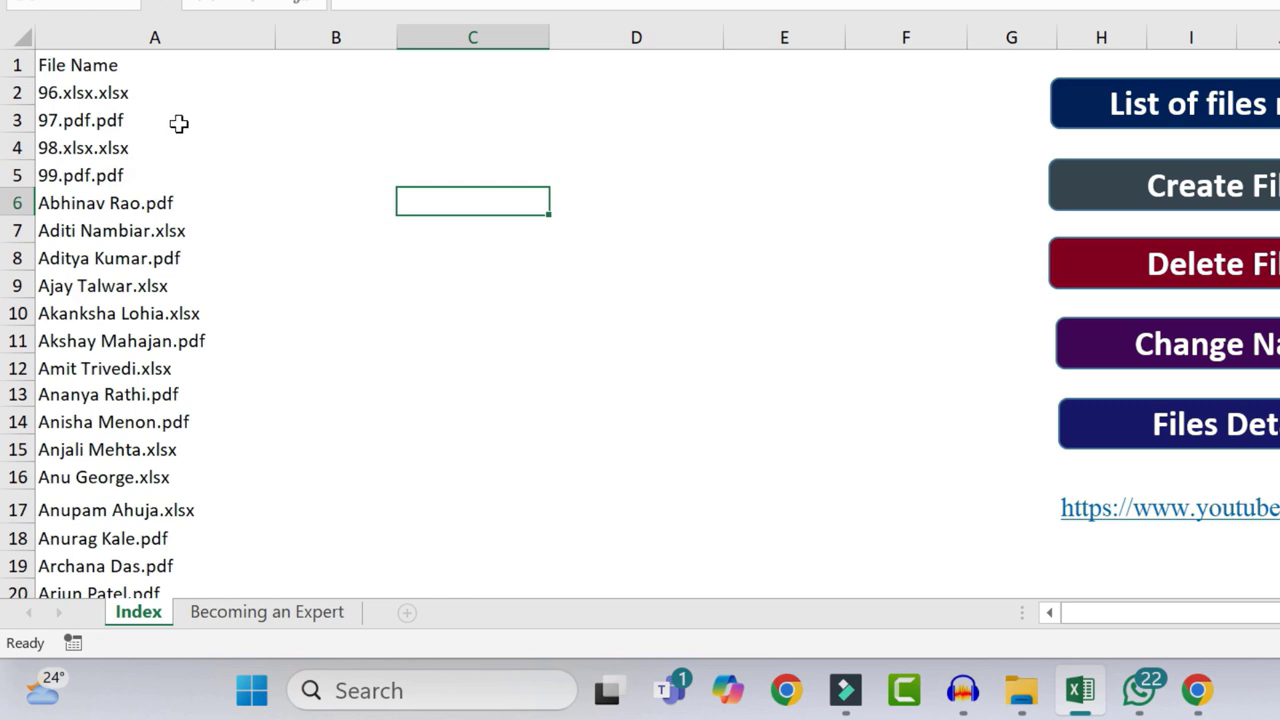
# Select the first four file names in A2:A5 and compare them with the Practice Files folder in File Explorer
pyautogui.click(146, 203)
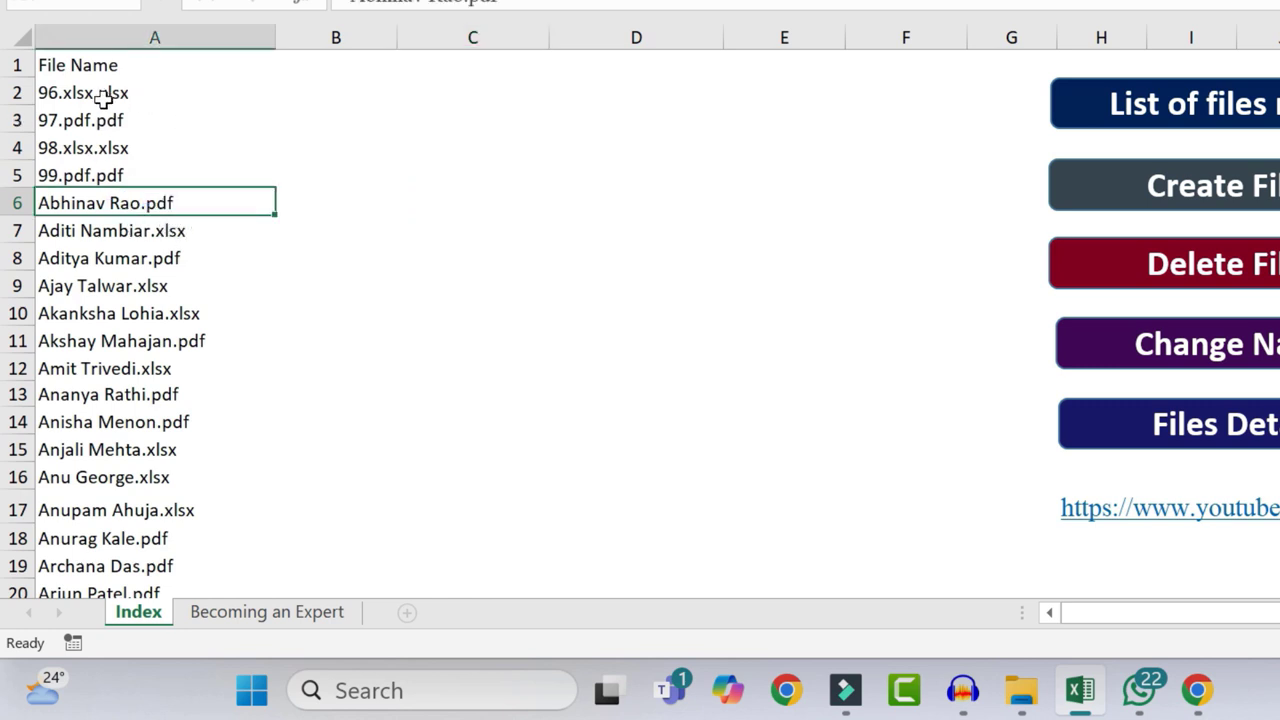
pyautogui.moveTo(103, 100); pyautogui.dragTo(86, 175)
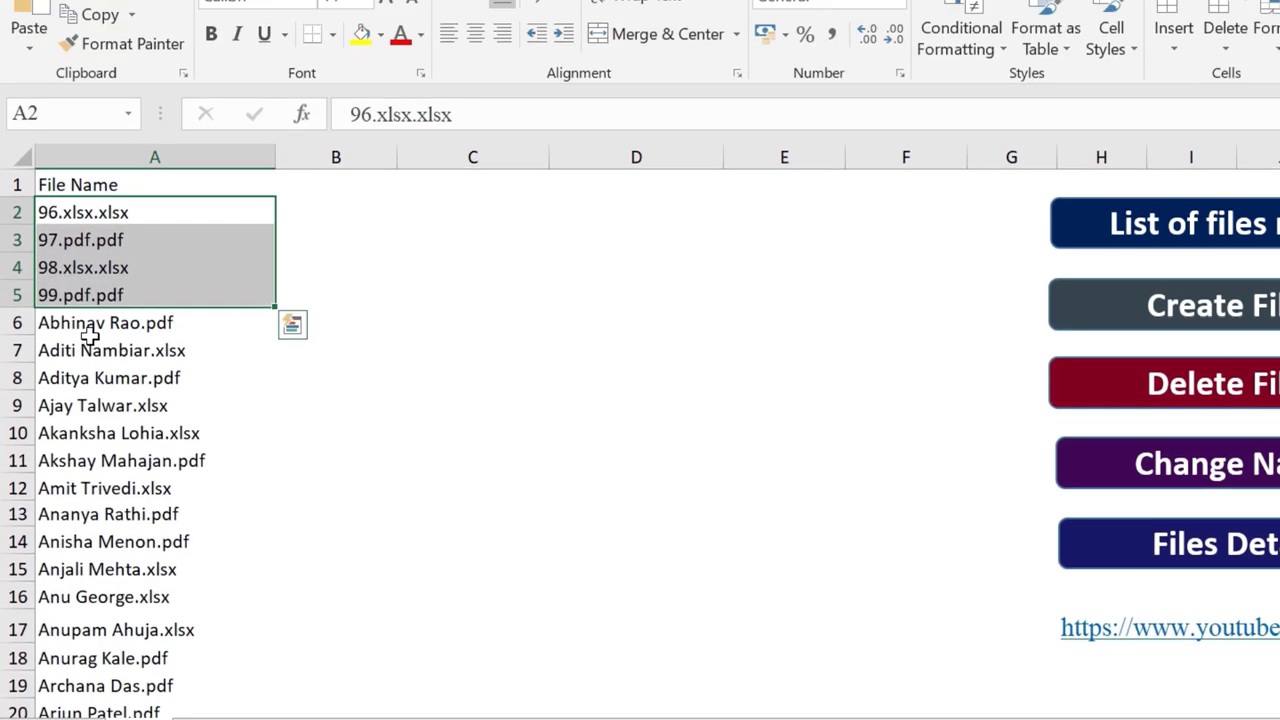
pyautogui.hotkey('alt', 'Tab')
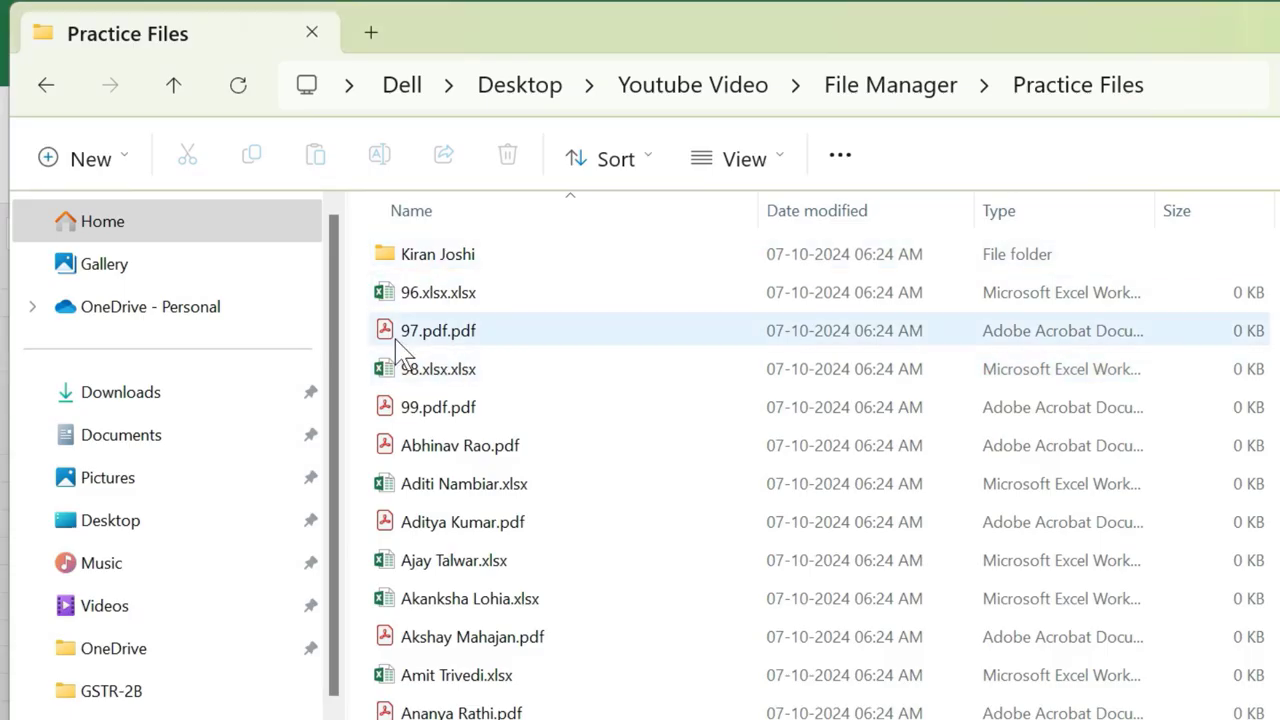
pyautogui.hotkey('alt', 'Tab')
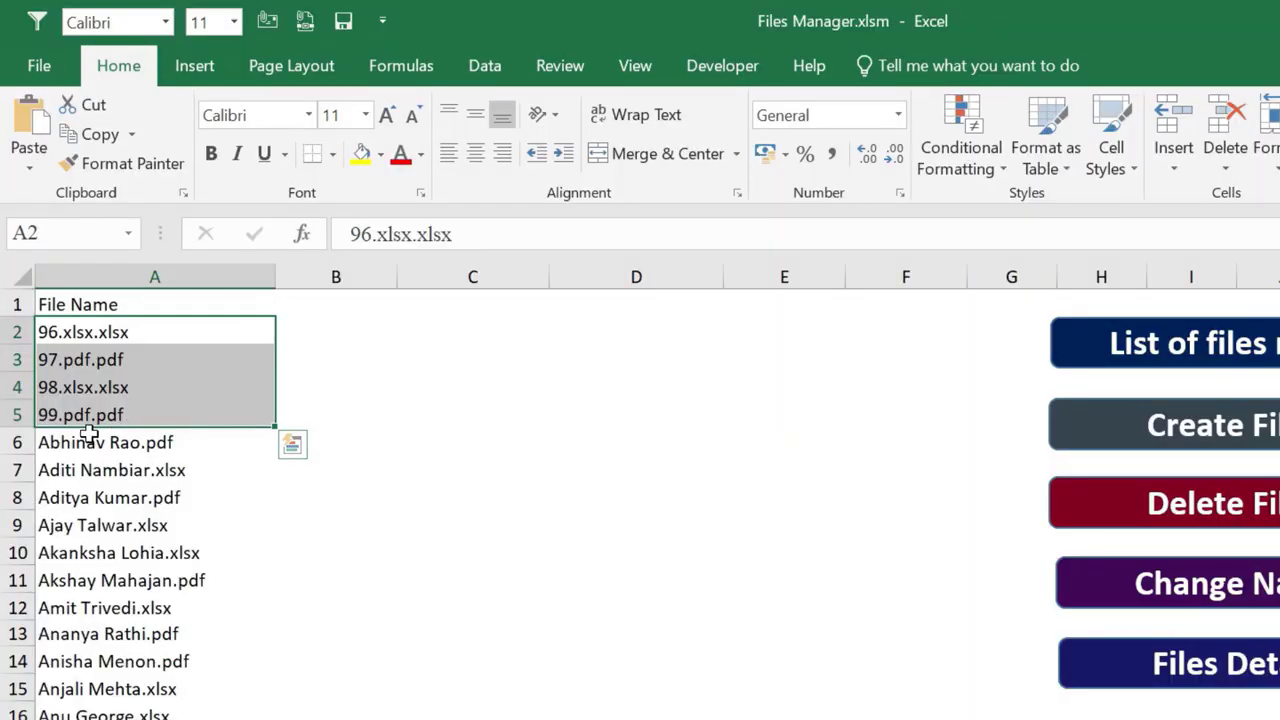
# Clear all file names in column A from cell A6 downward
pyautogui.click(91, 437)
pyautogui.hotkey('ctrl', 'shift', 'Down')
pyautogui.press('Delete')
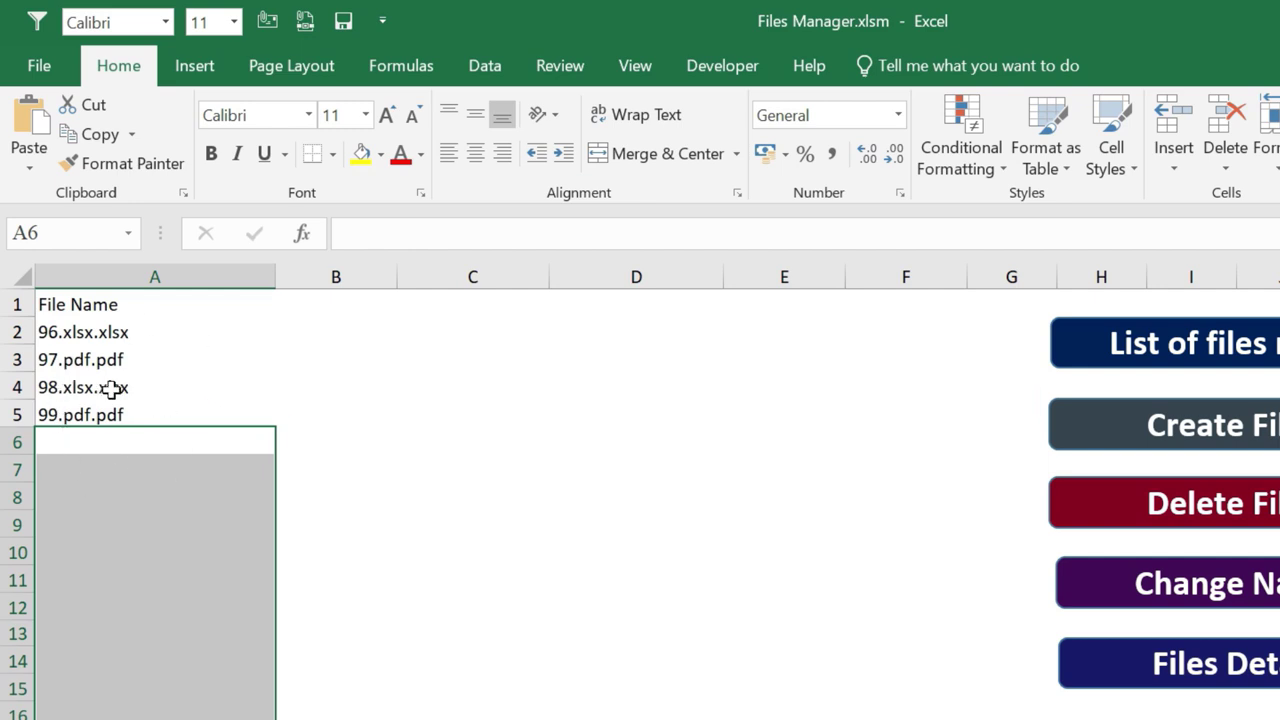
# List the Practice Files folder's file names in column A again with the List of files name macro
pyautogui.moveTo(137, 333); pyautogui.dragTo(137, 412)
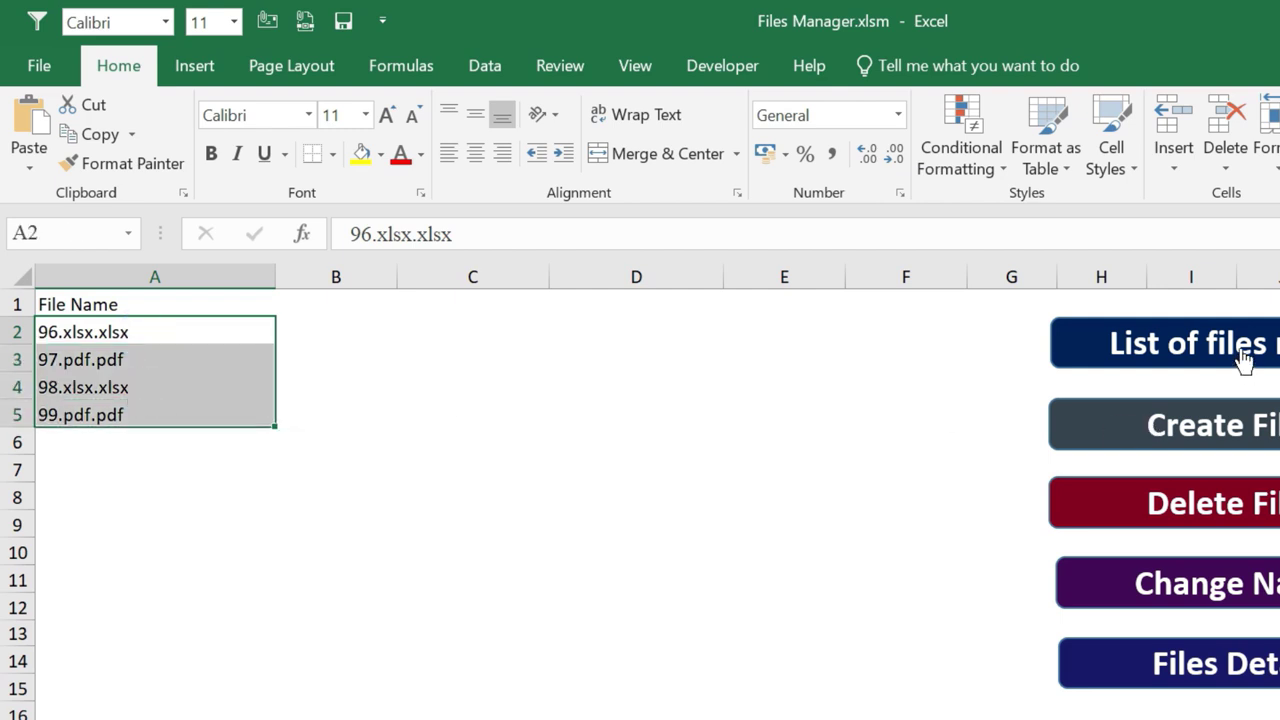
pyautogui.click(1086, 350)
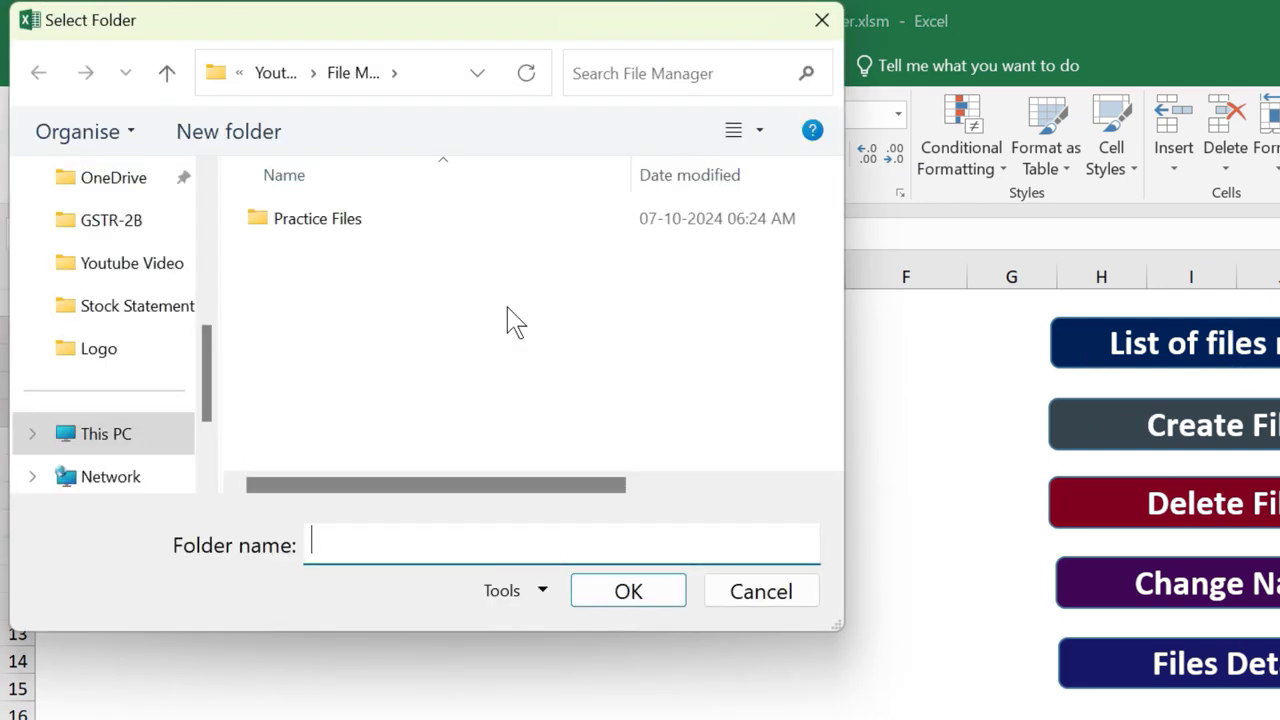
pyautogui.doubleClick(314, 231)
pyautogui.click(640, 594)
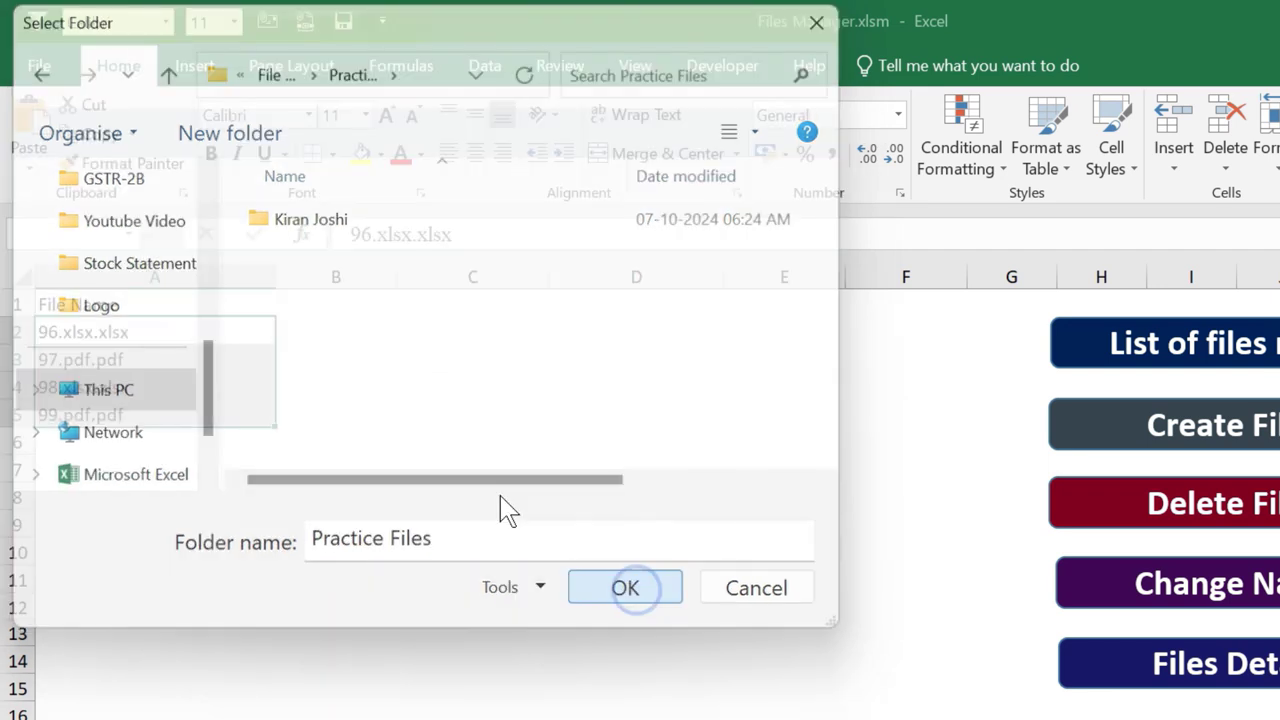
pyautogui.click(893, 550)
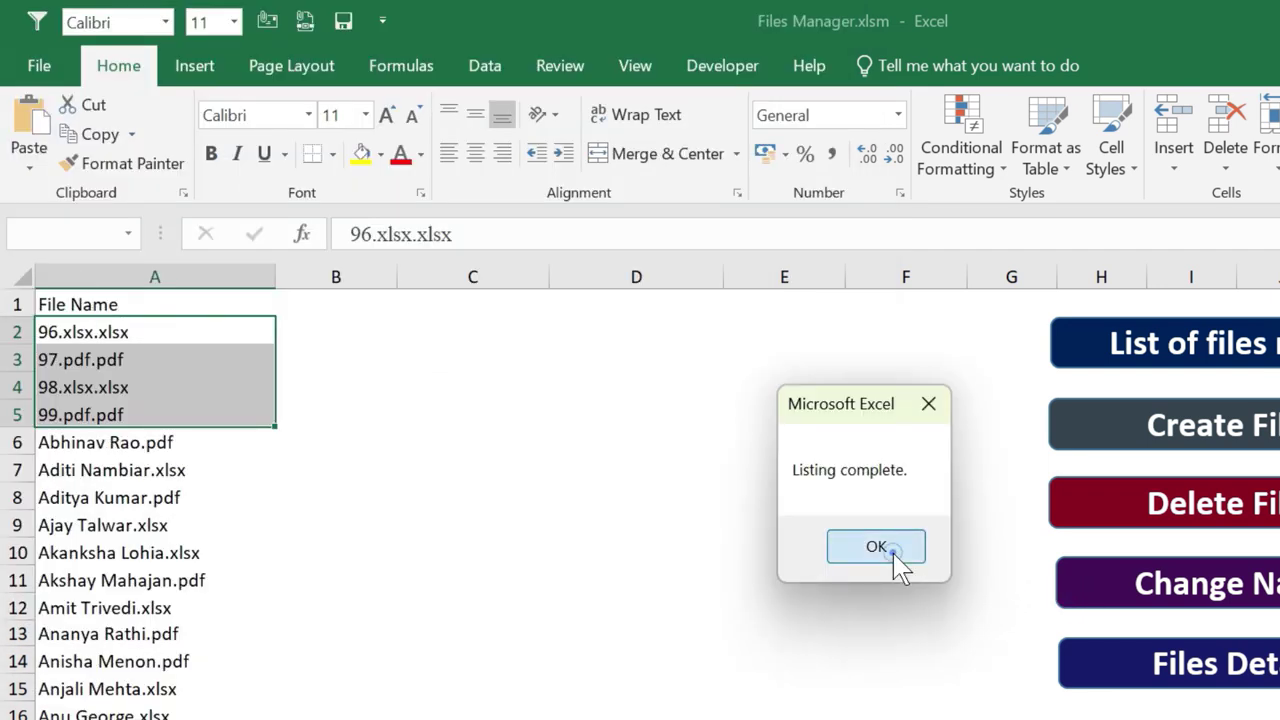
# Clear the relisted names from A6 to the end of column A, keeping only the four numbered files
pyautogui.click(182, 443)
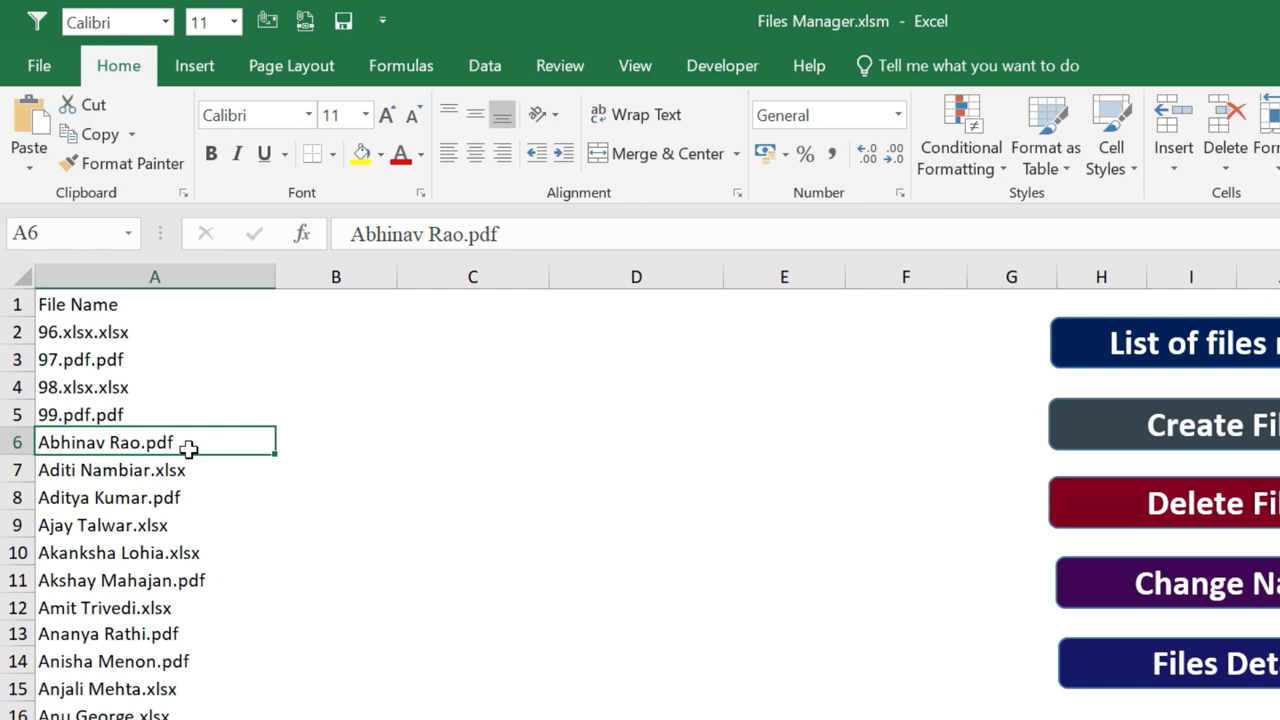
pyautogui.hotkey('ctrl', 'shift', 'Down')
pyautogui.press('Delete')
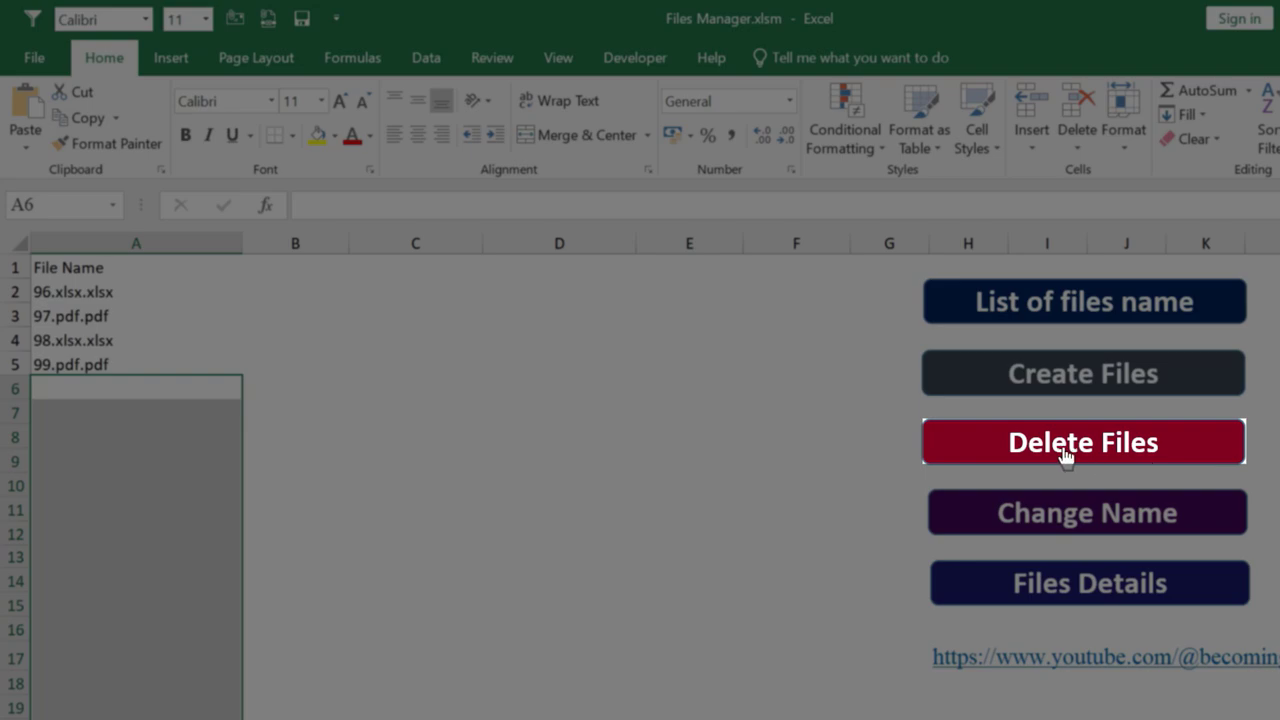
# Delete the four files listed in column A from the Practice Files folder with the Delete Files macro
pyautogui.click(1065, 450)
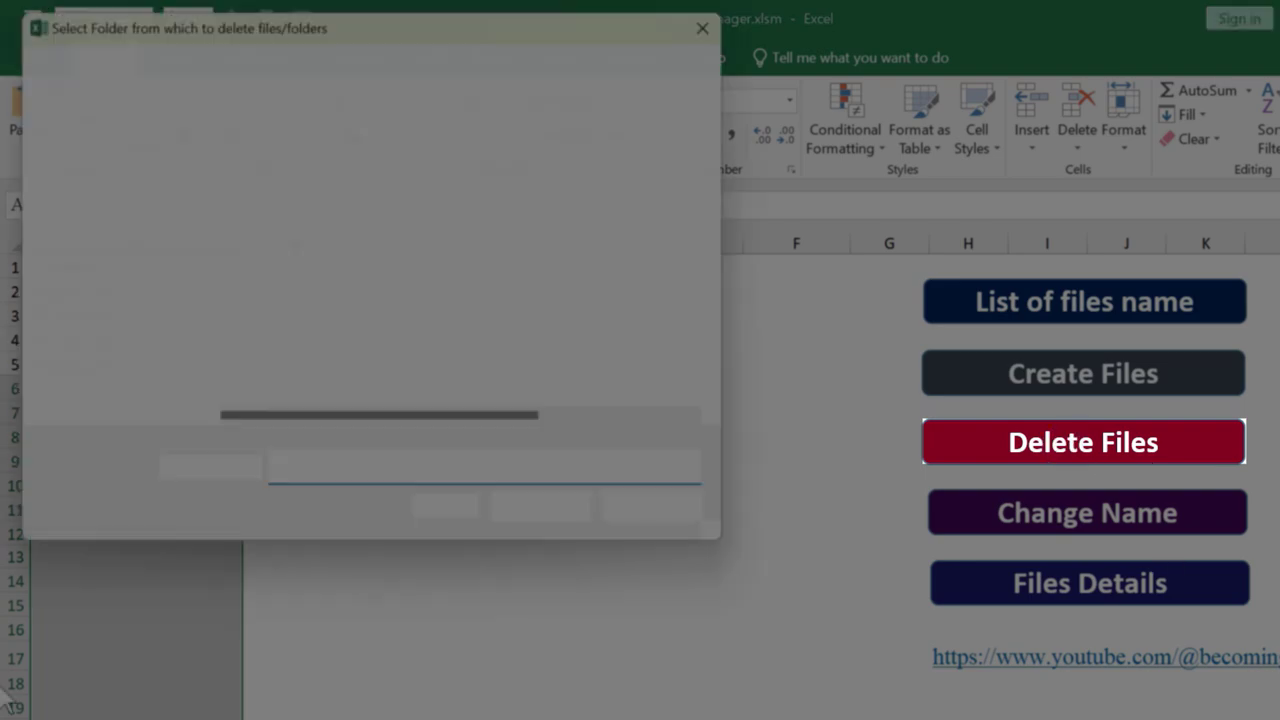
pyautogui.doubleClick(265, 200)
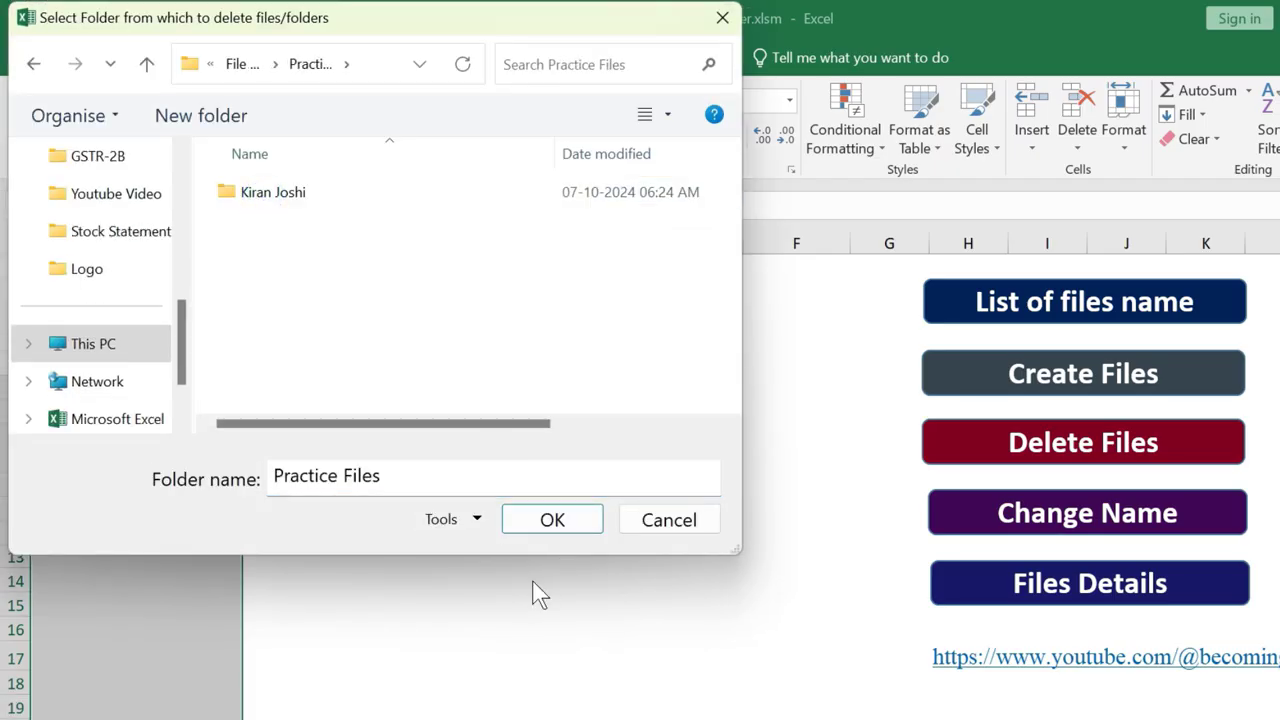
pyautogui.click(550, 521)
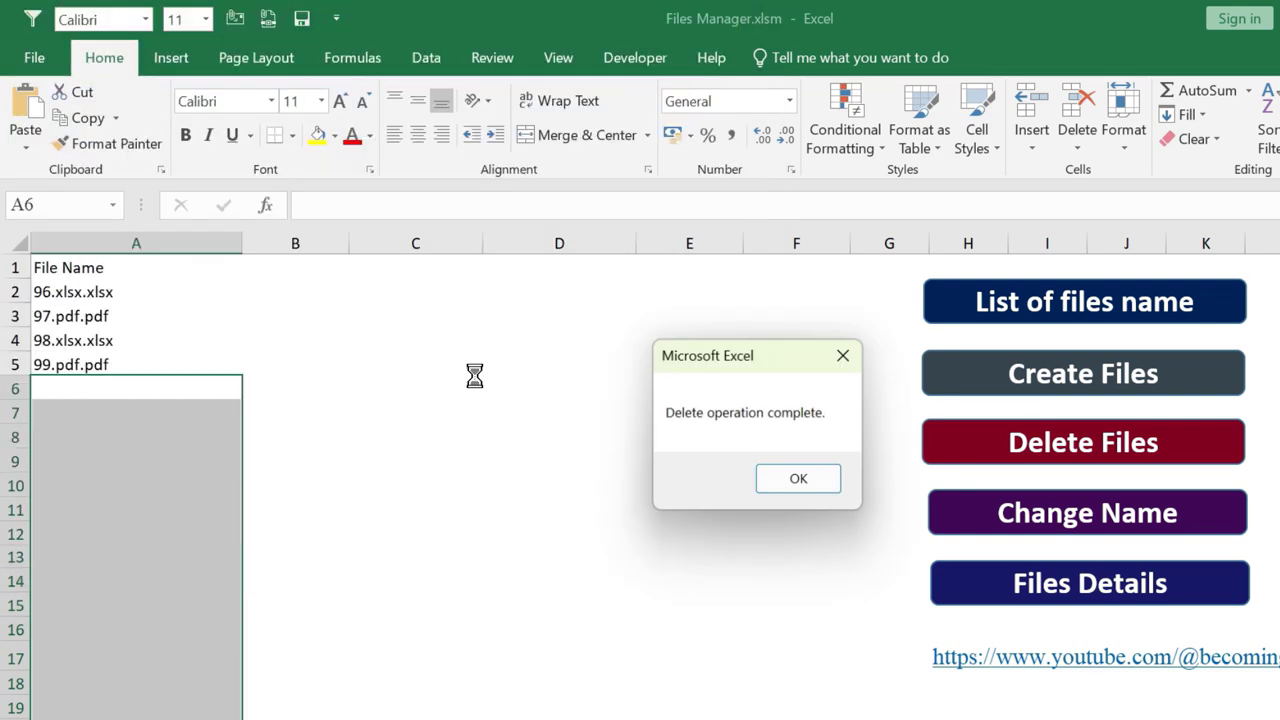
pyautogui.click(812, 481)
# Check the Practice Files folder in File Explorer for the deleted files, then return to the Excel workbook
pyautogui.hotkey('alt', 'Tab')
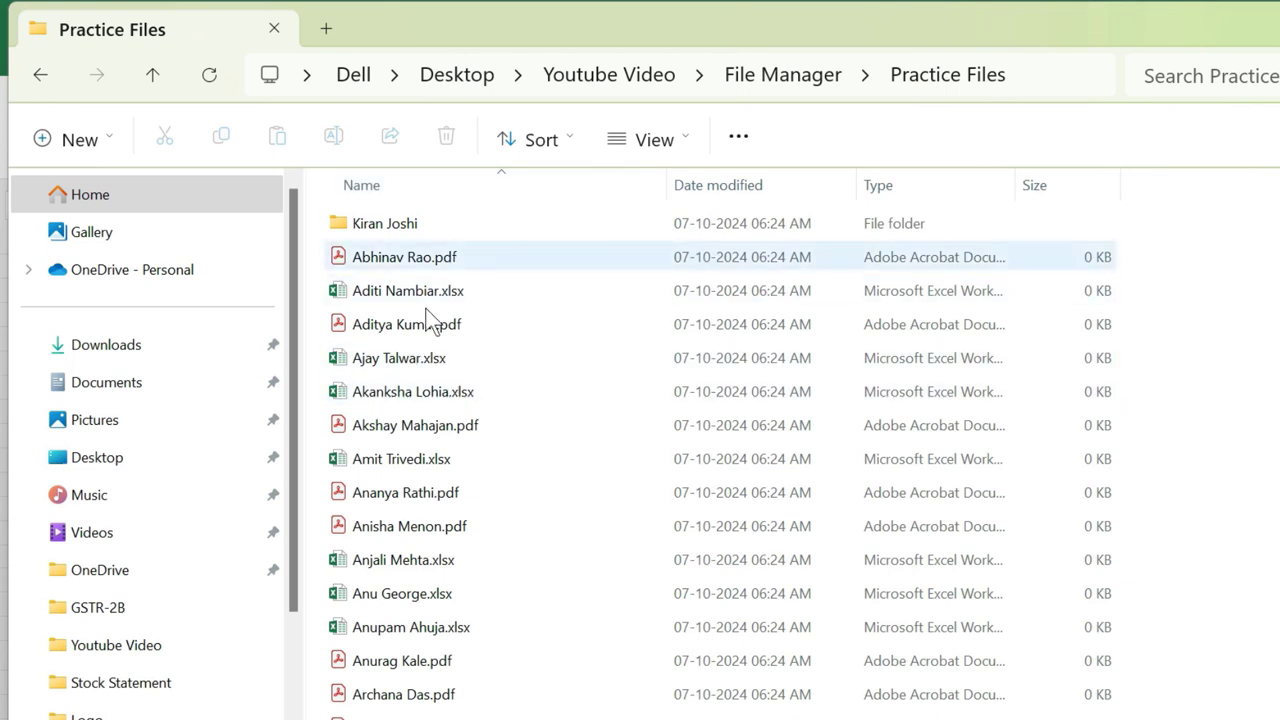
pyautogui.click(420, 355)
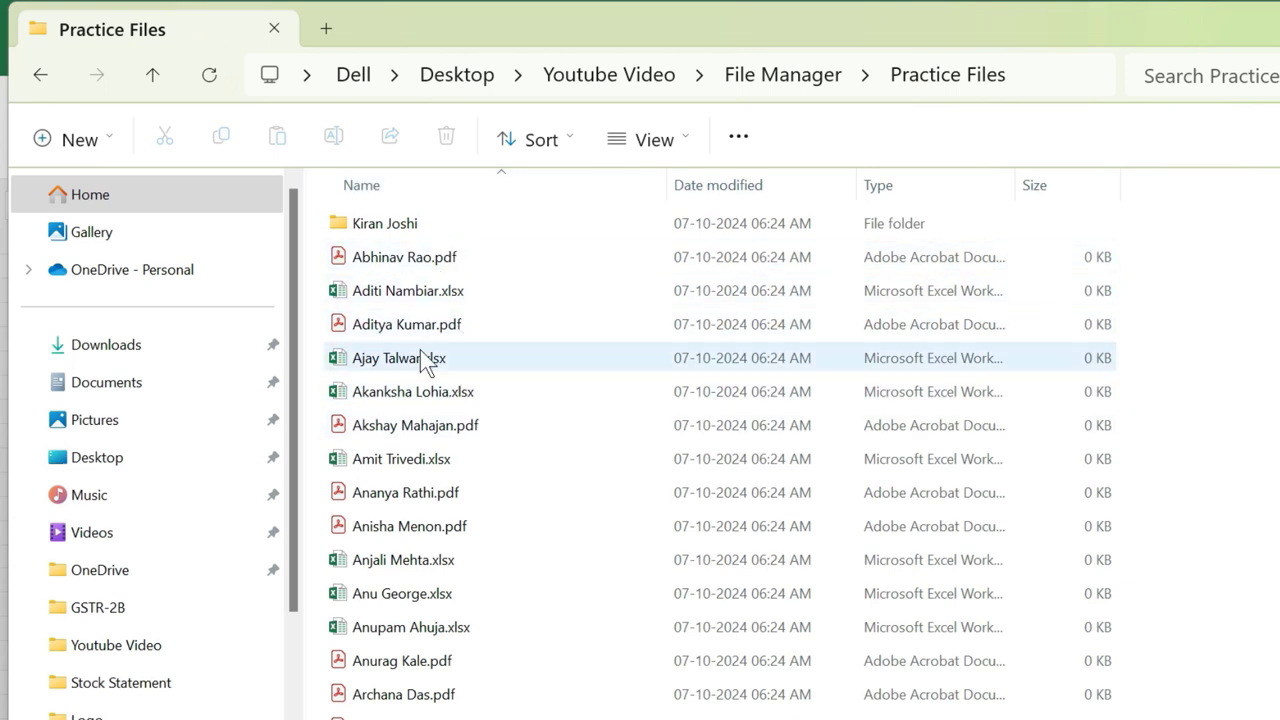
pyautogui.hotkey('alt', 'Tab')
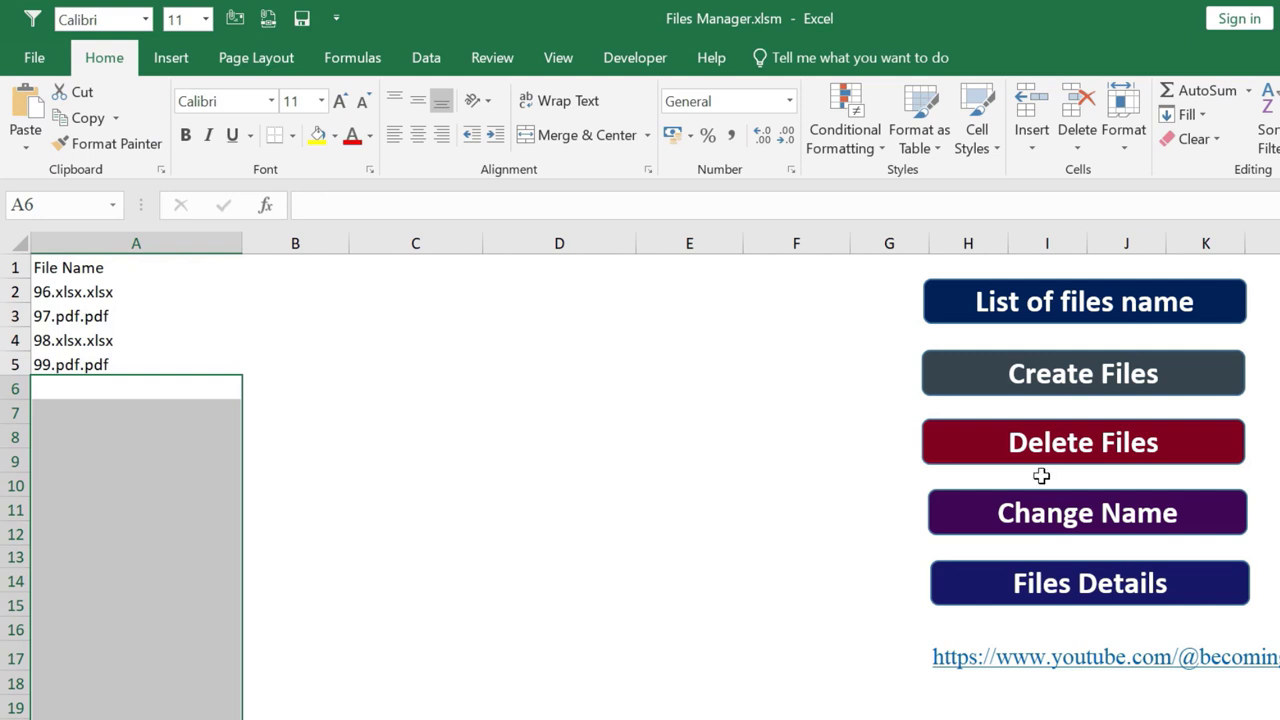
# Refresh the list in column A from the Practice Files folder with the List of files name macro
pyautogui.click(1090, 318)
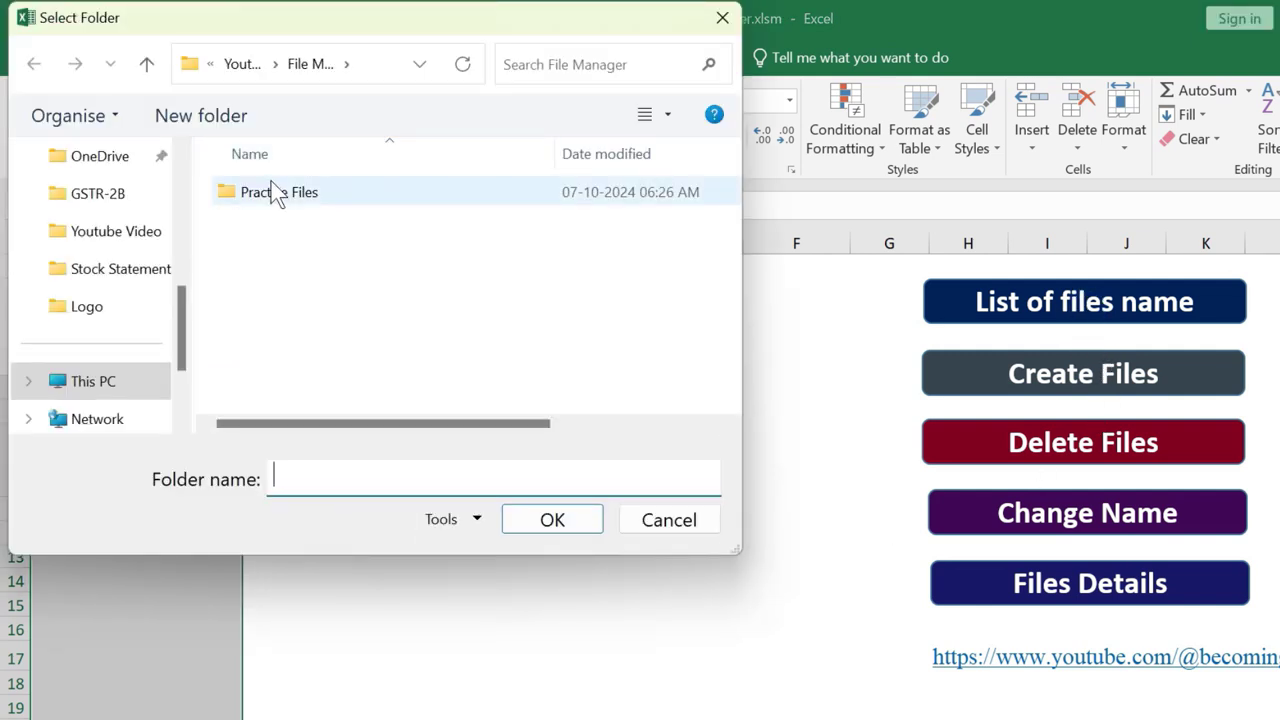
pyautogui.doubleClick(272, 188)
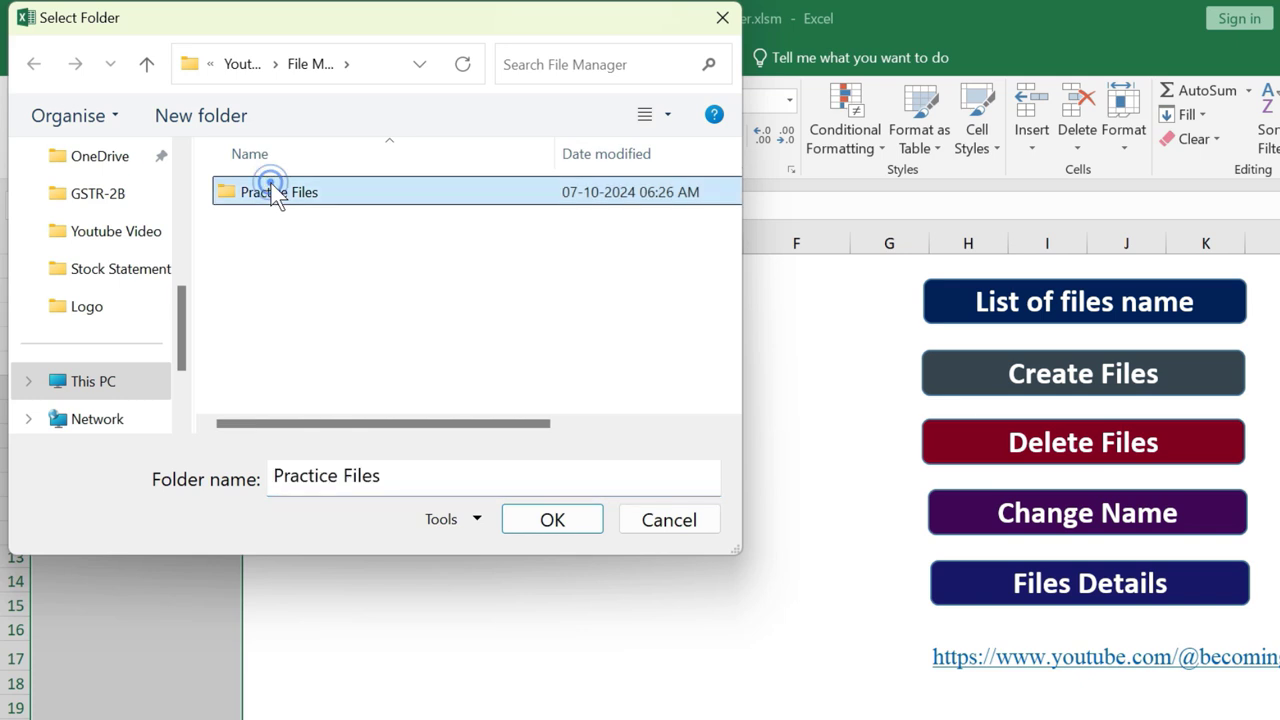
pyautogui.click(586, 520)
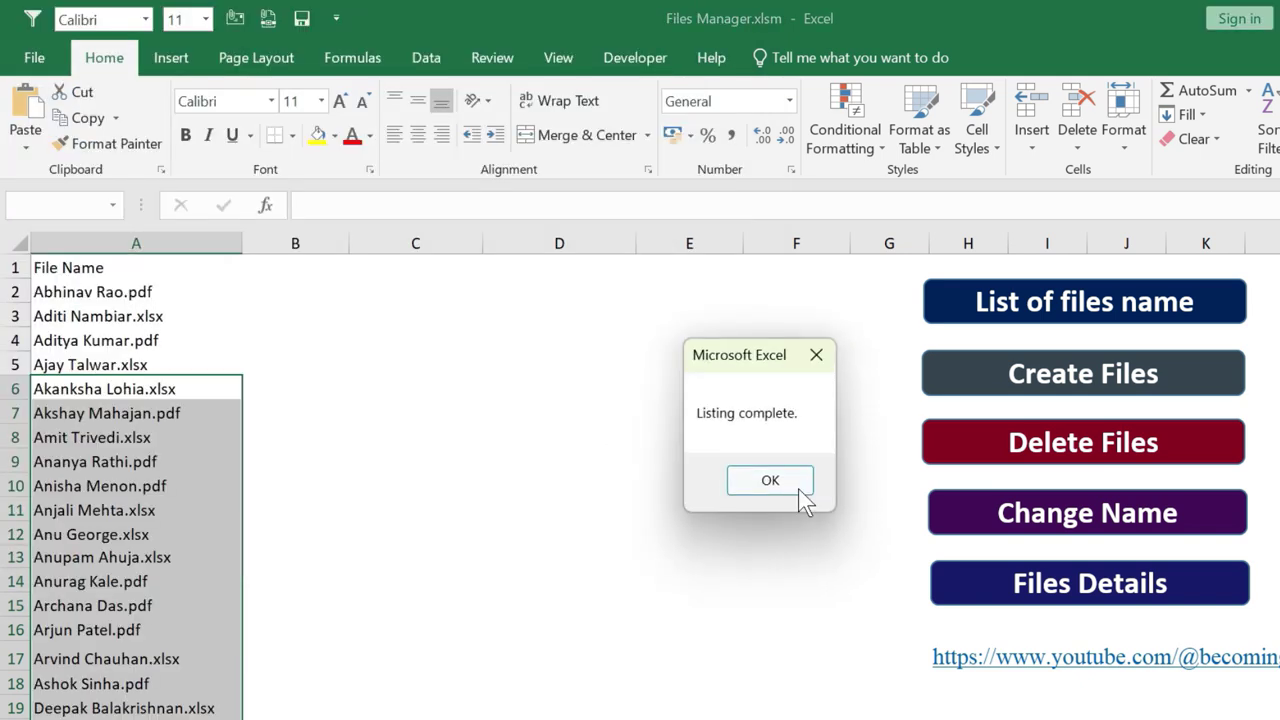
pyautogui.click(799, 489)
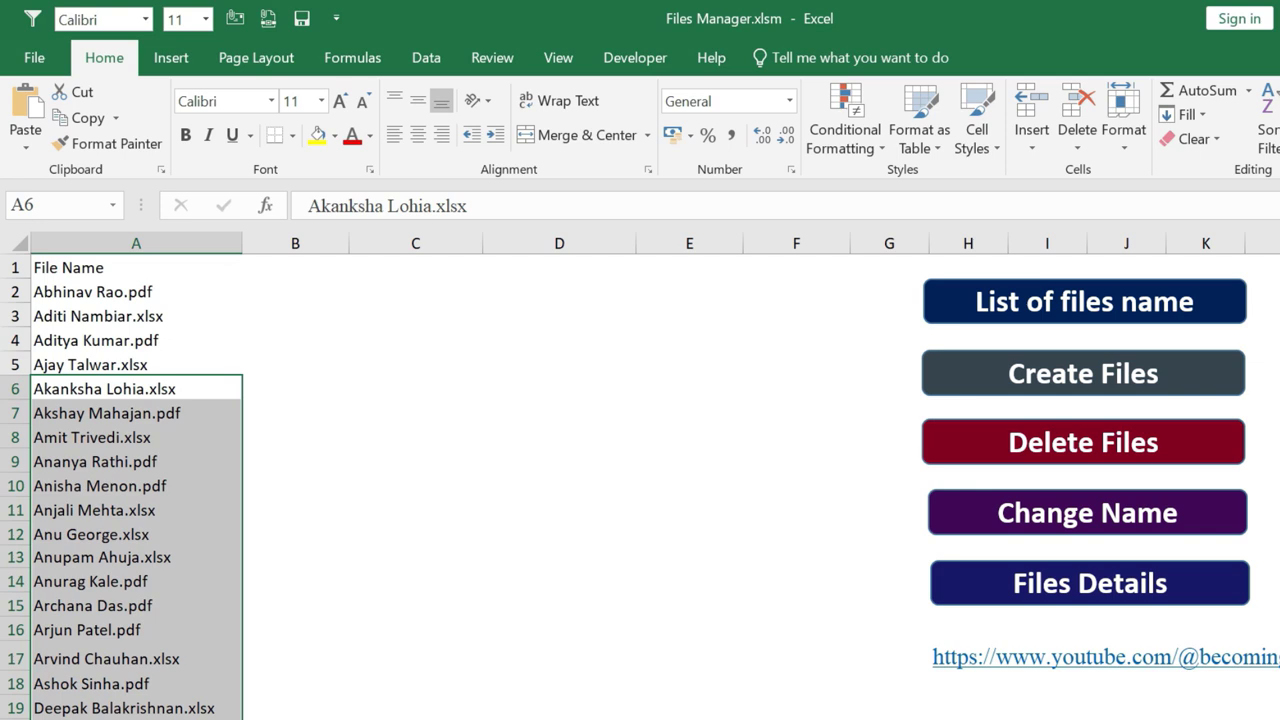
# Select column A and extract the details of the Practice Files folder's files with the Files Details macro
pyautogui.click(100, 340)
pyautogui.click(110, 240)
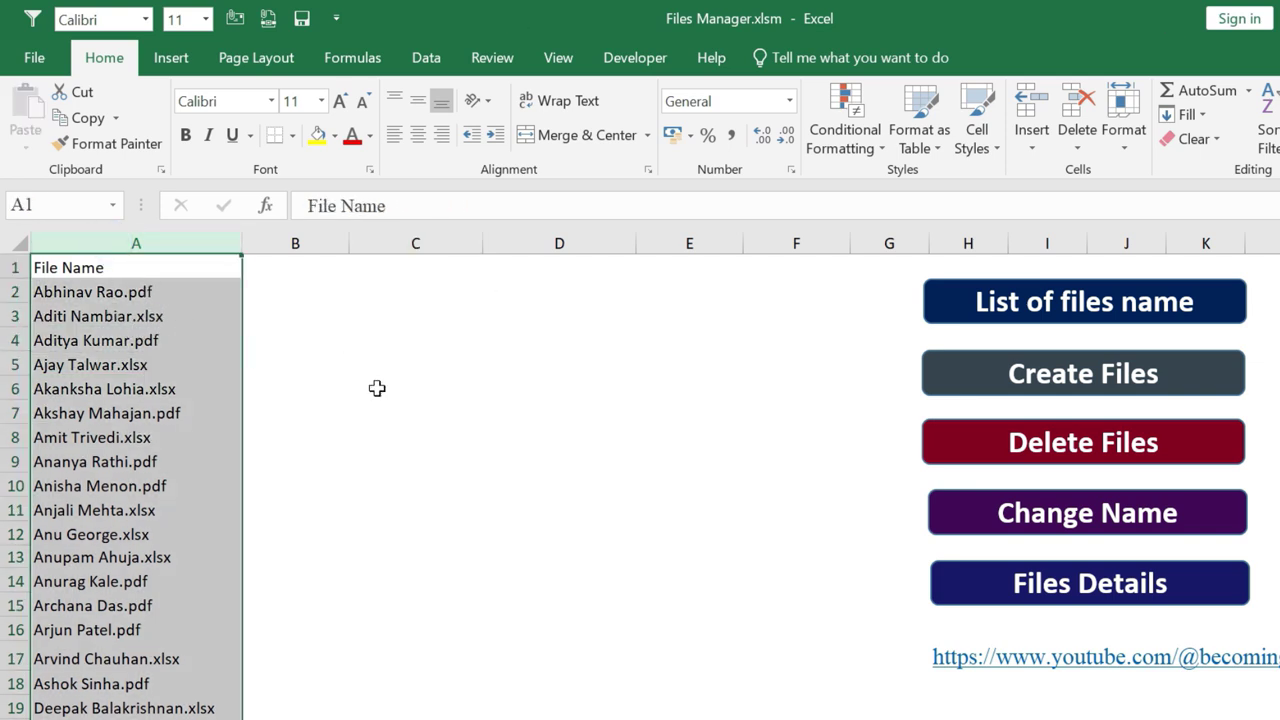
pyautogui.click(100, 292)
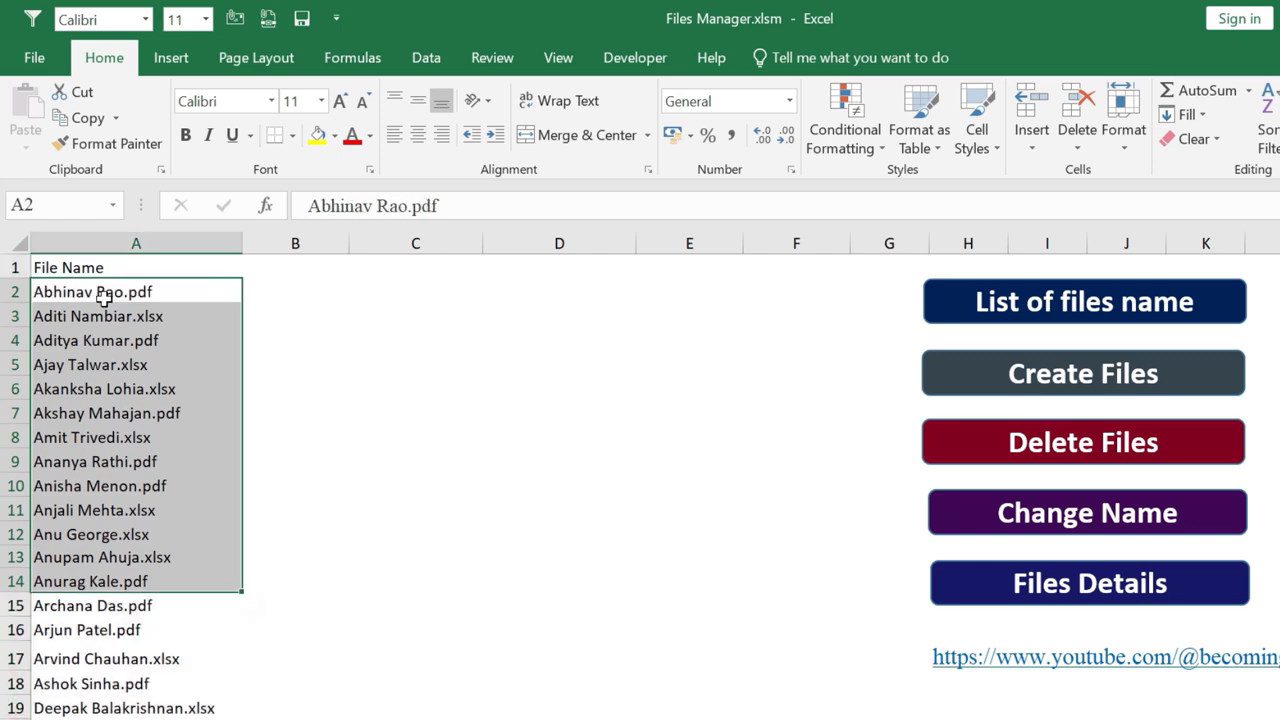
pyautogui.click(79, 243)
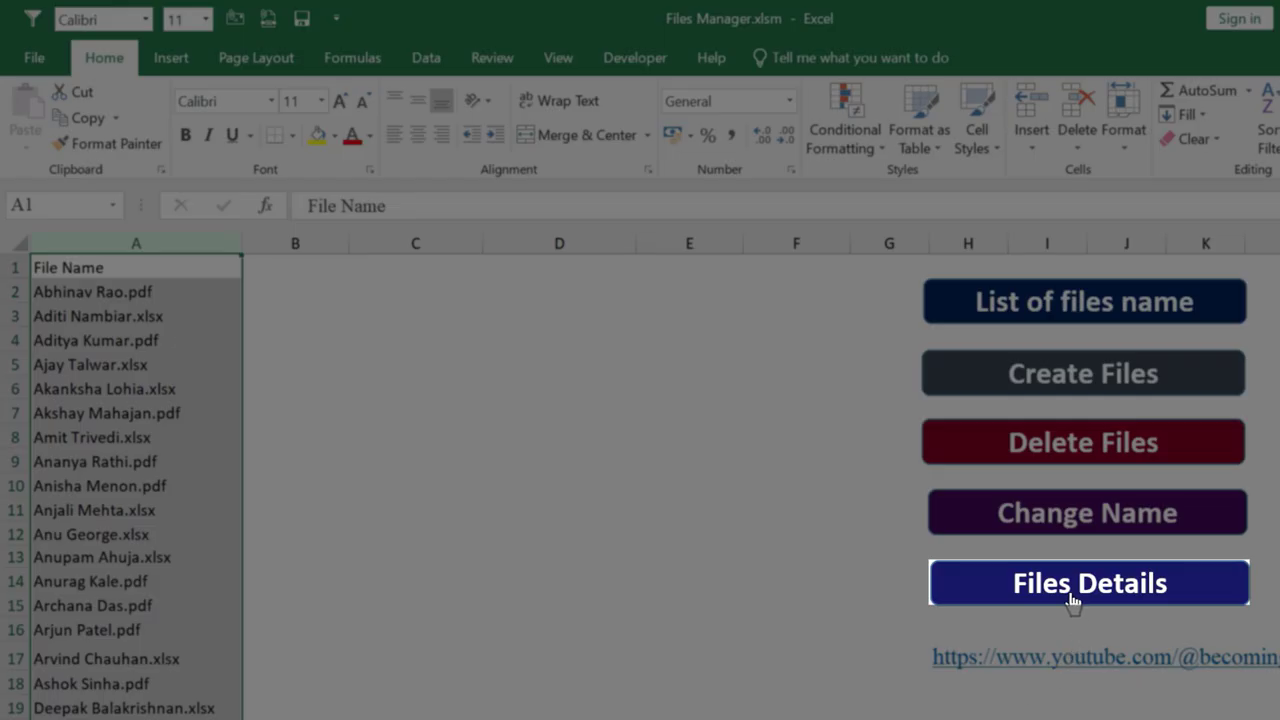
pyautogui.click(1067, 594)
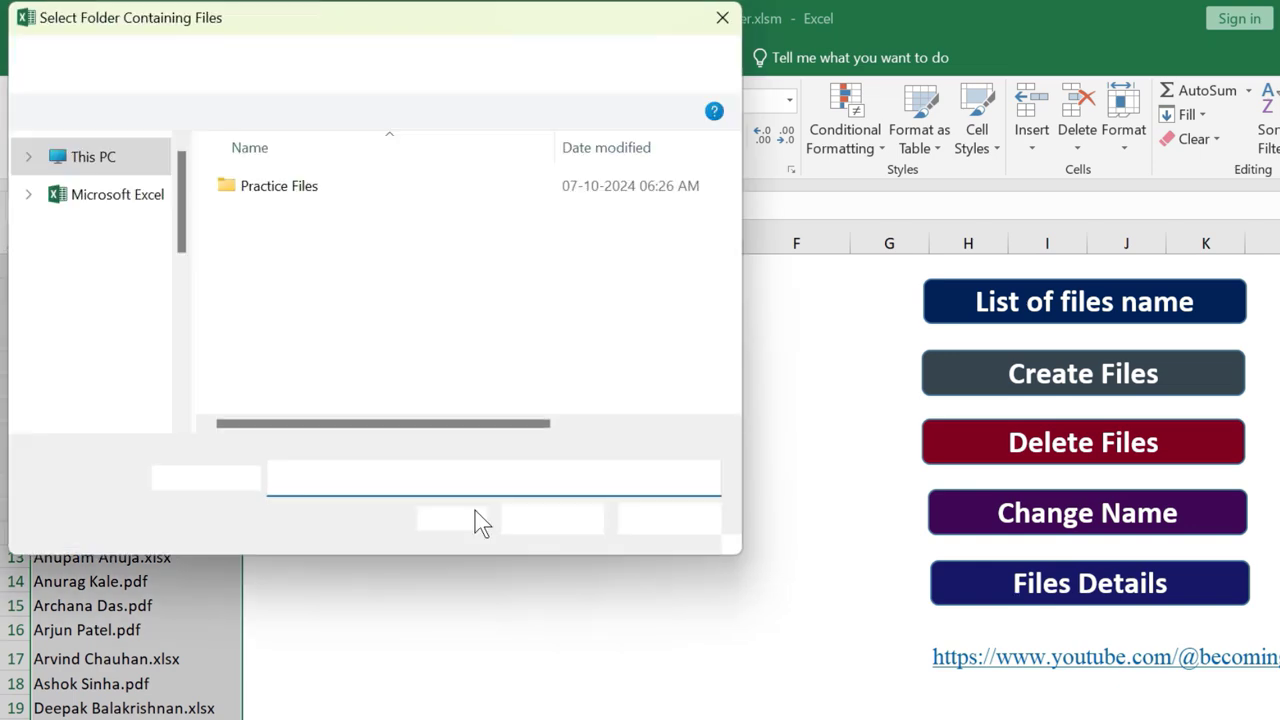
pyautogui.doubleClick(289, 196)
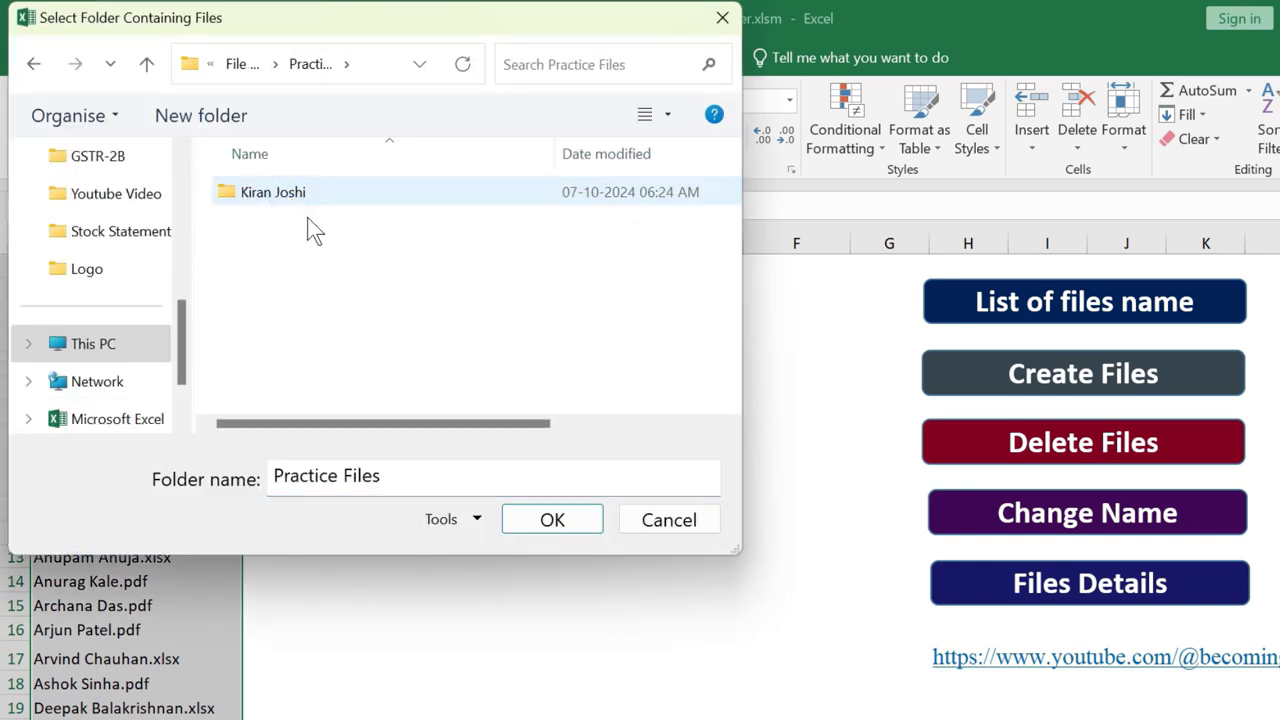
pyautogui.click(543, 520)
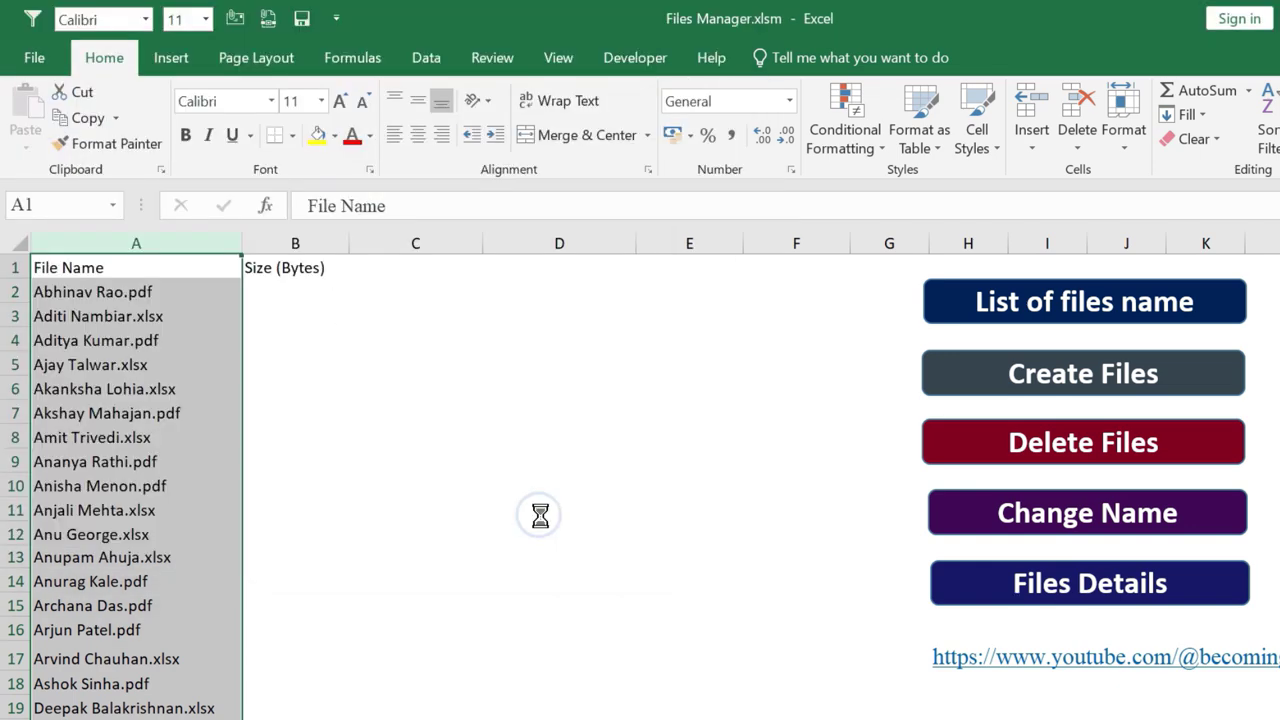
pyautogui.click(805, 484)
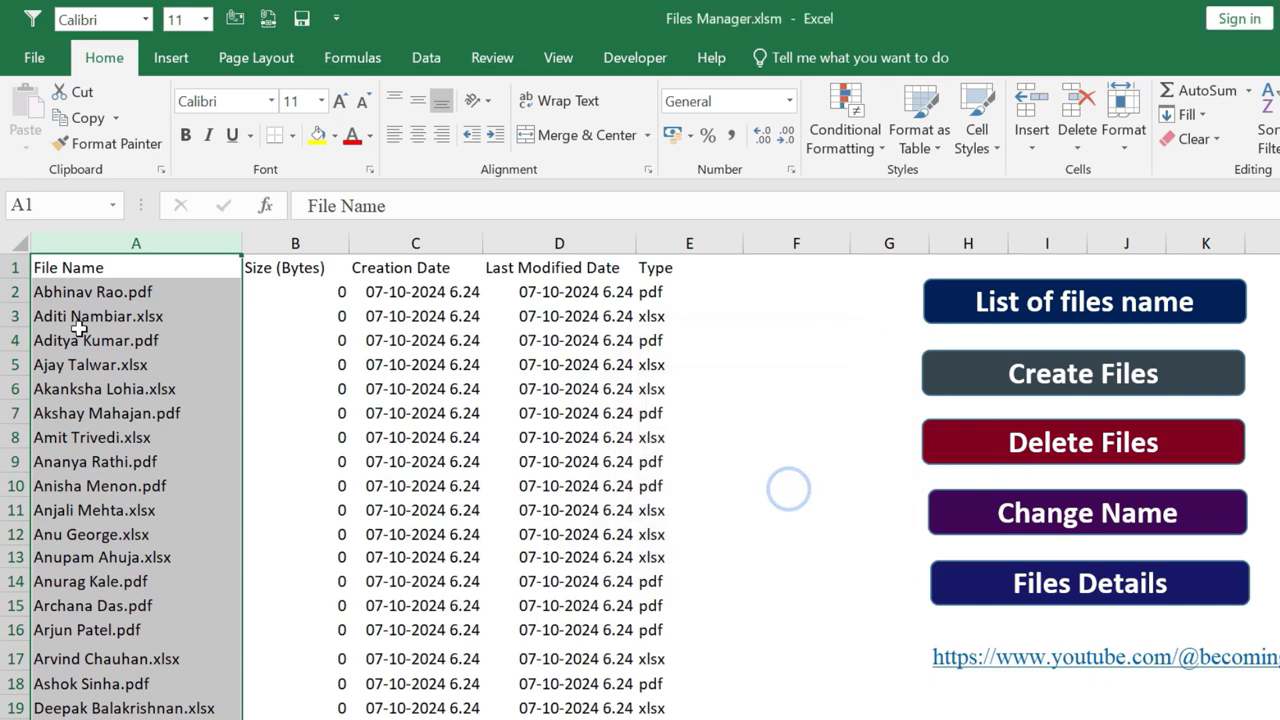
# Examine the file name, size, creation date, last modified date and type columns of the file details
pyautogui.click(60, 296)
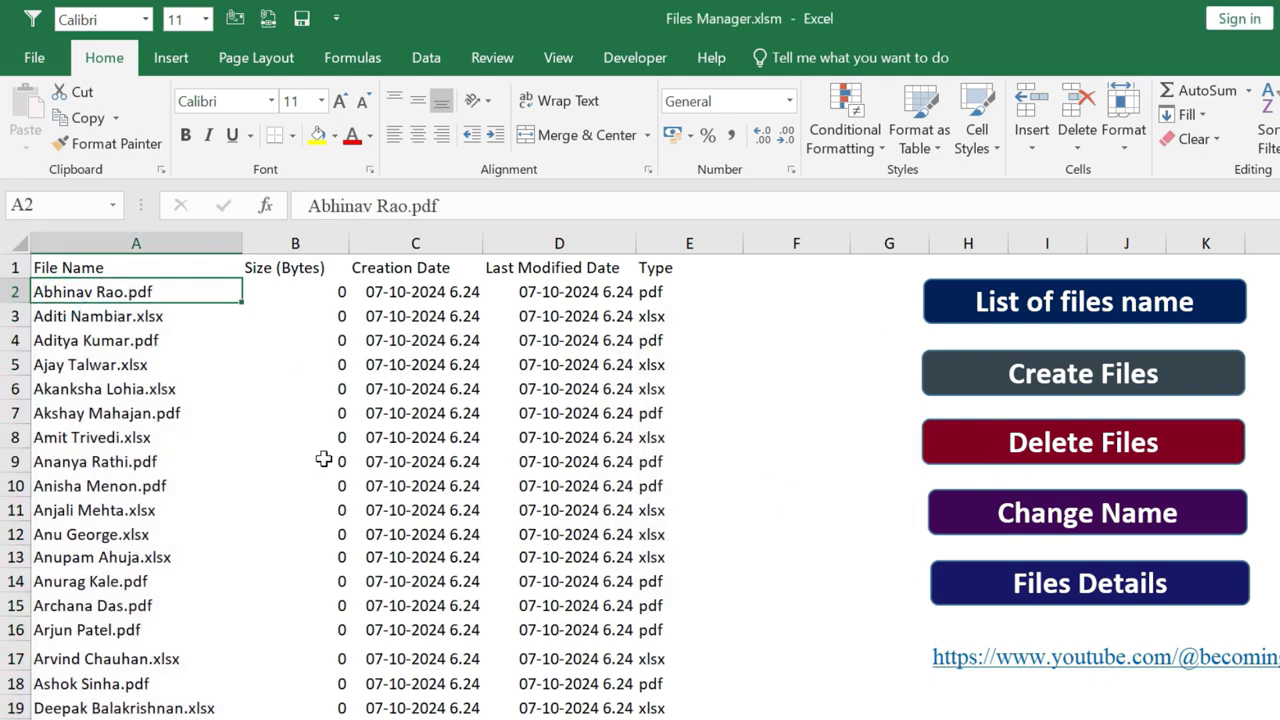
pyautogui.click(322, 314)
pyautogui.click(430, 295)
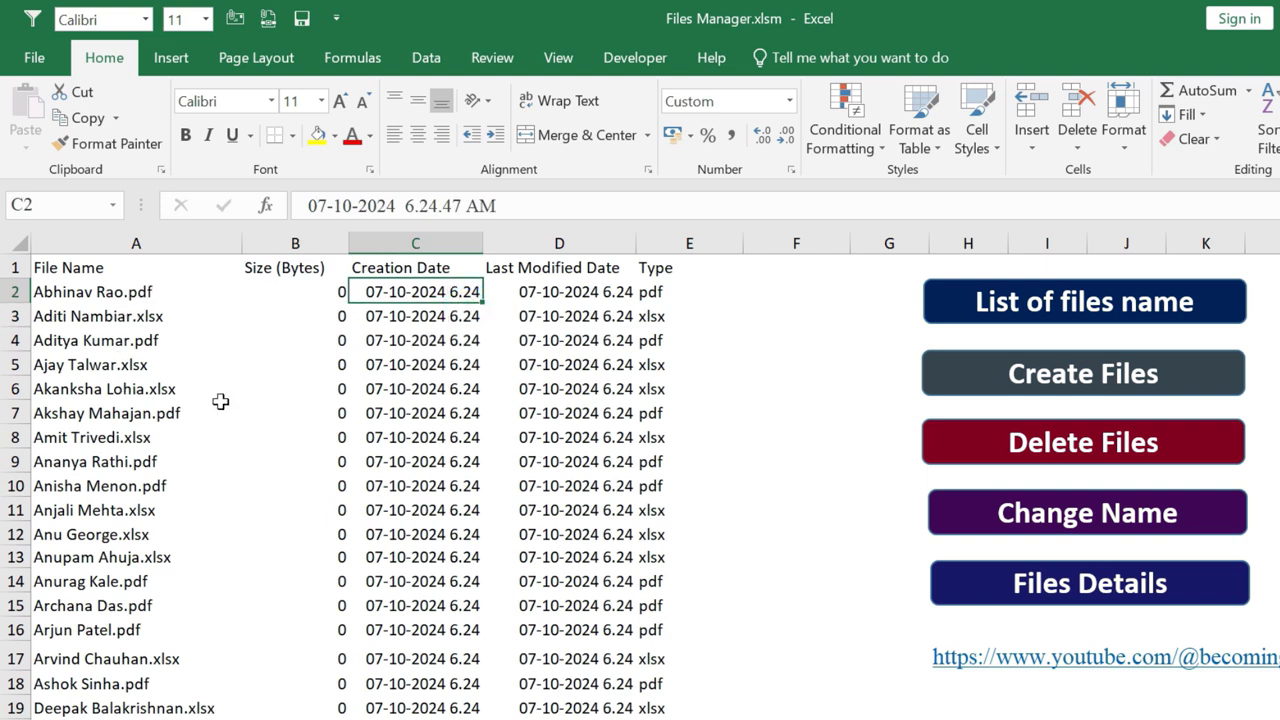
pyautogui.click(572, 338)
pyautogui.click(666, 298)
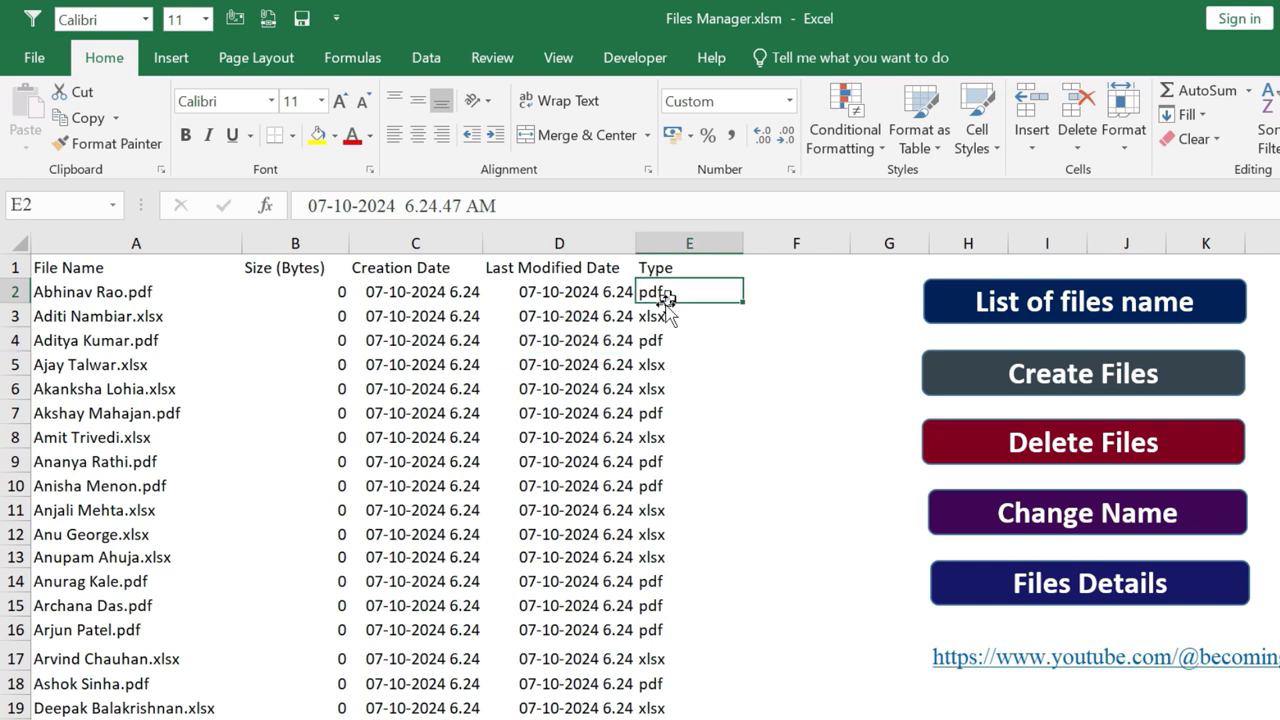
pyautogui.click(656, 356)
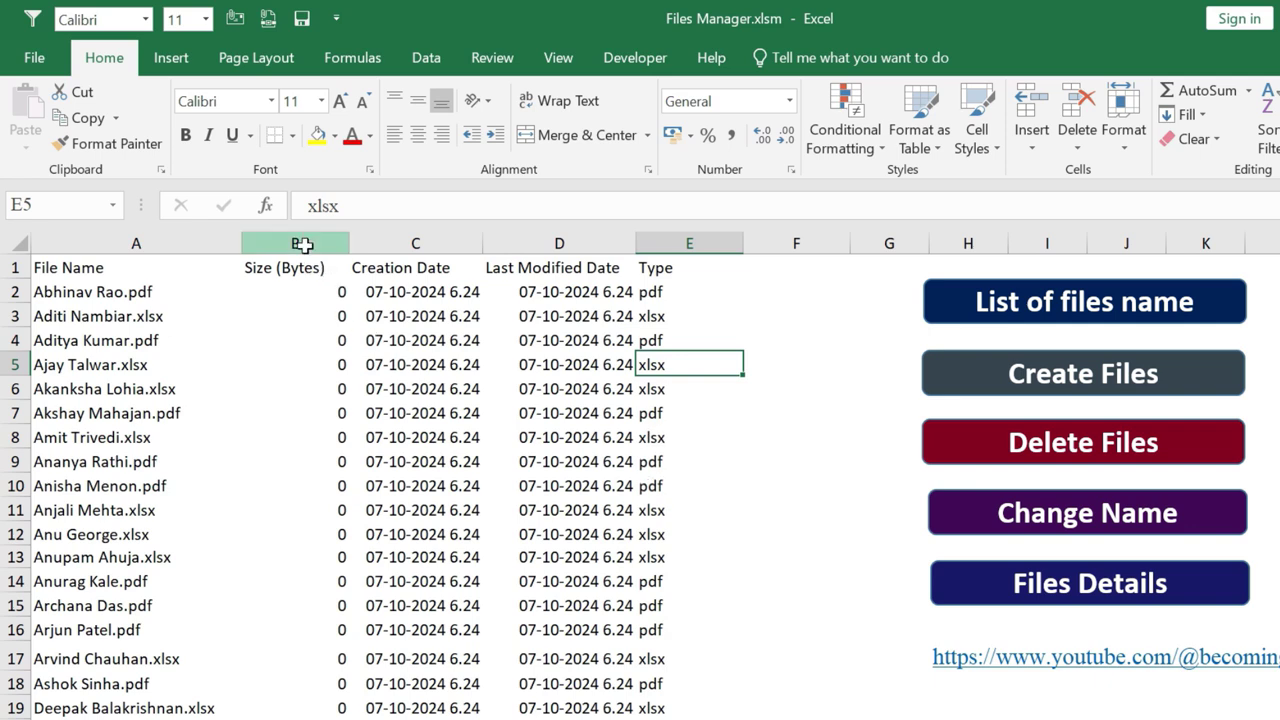
# Clear the contents of columns B to D, covering size, creation date and last modified date
pyautogui.moveTo(300, 243); pyautogui.dragTo(603, 241)
pyautogui.press('Delete')
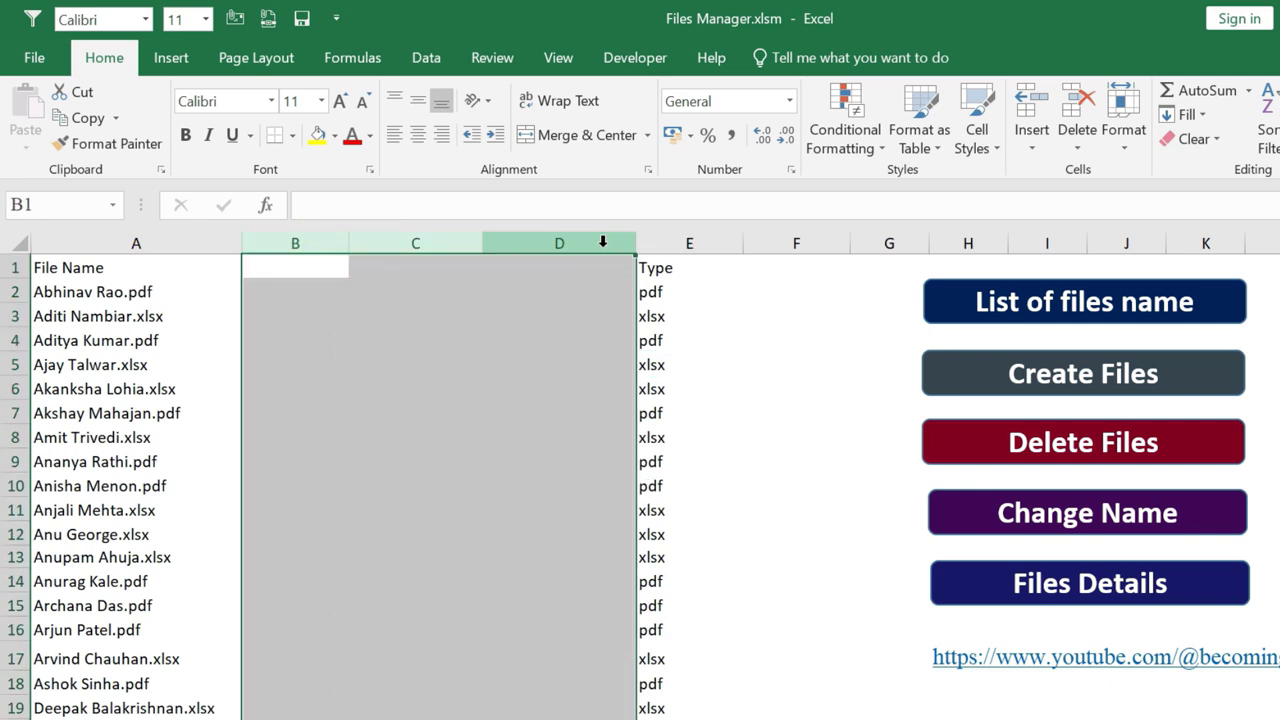
# Select cell M2 and read the notes explaining what columns A and B hold for renaming files
pyautogui.click(1279, 291)
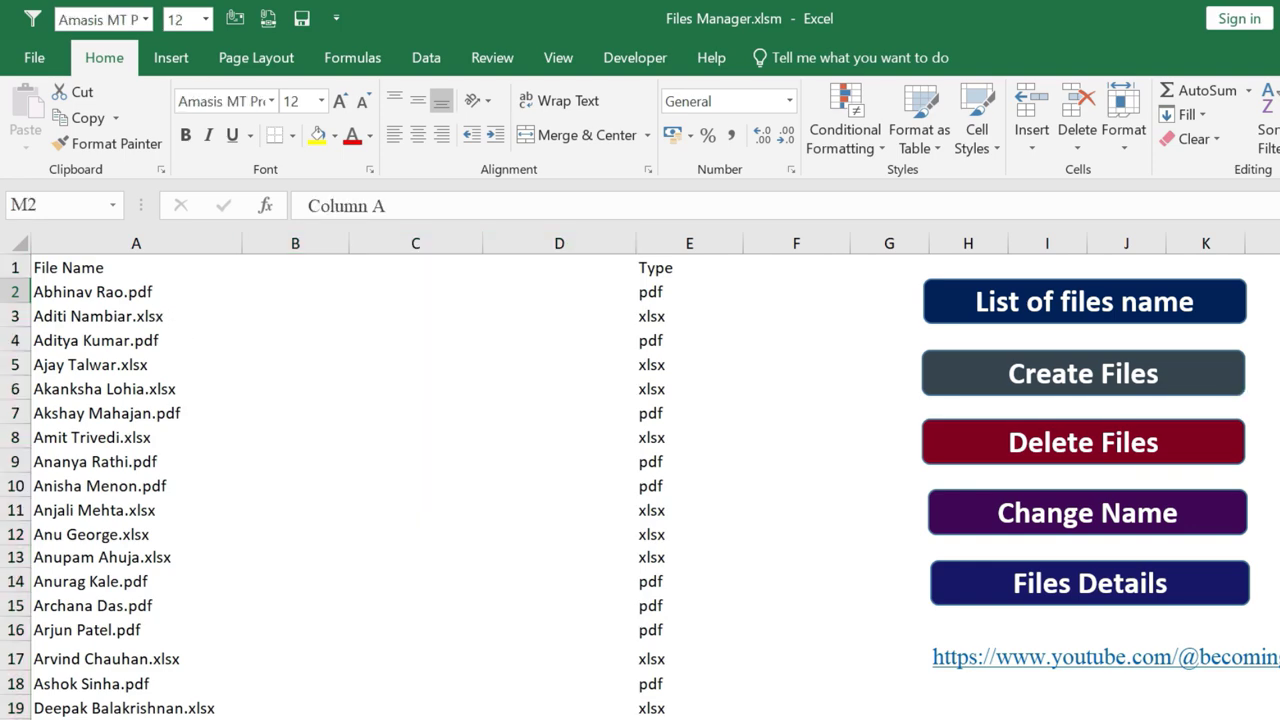
pyautogui.hscroll(2, 640, 480)
pyautogui.hscroll(1, 640, 480)
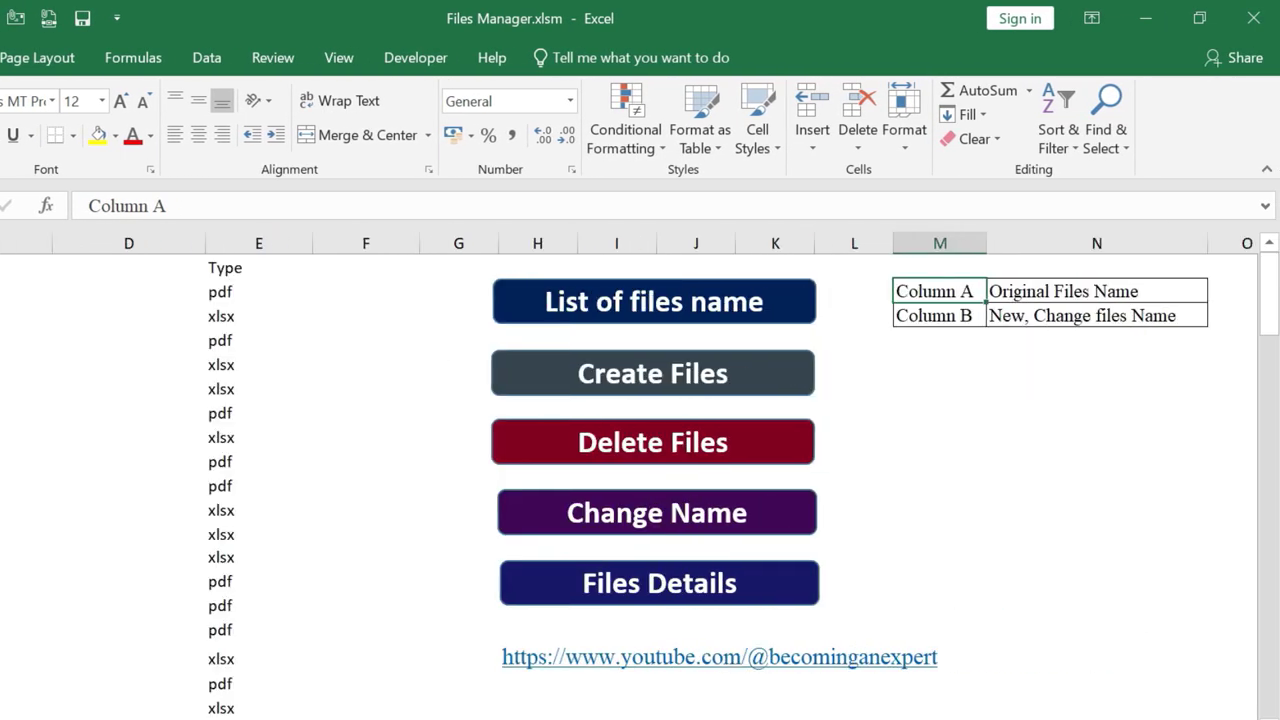
# Read the notes for columns A and B and compare them with the original names column and the empty new names column
pyautogui.click(1100, 293)
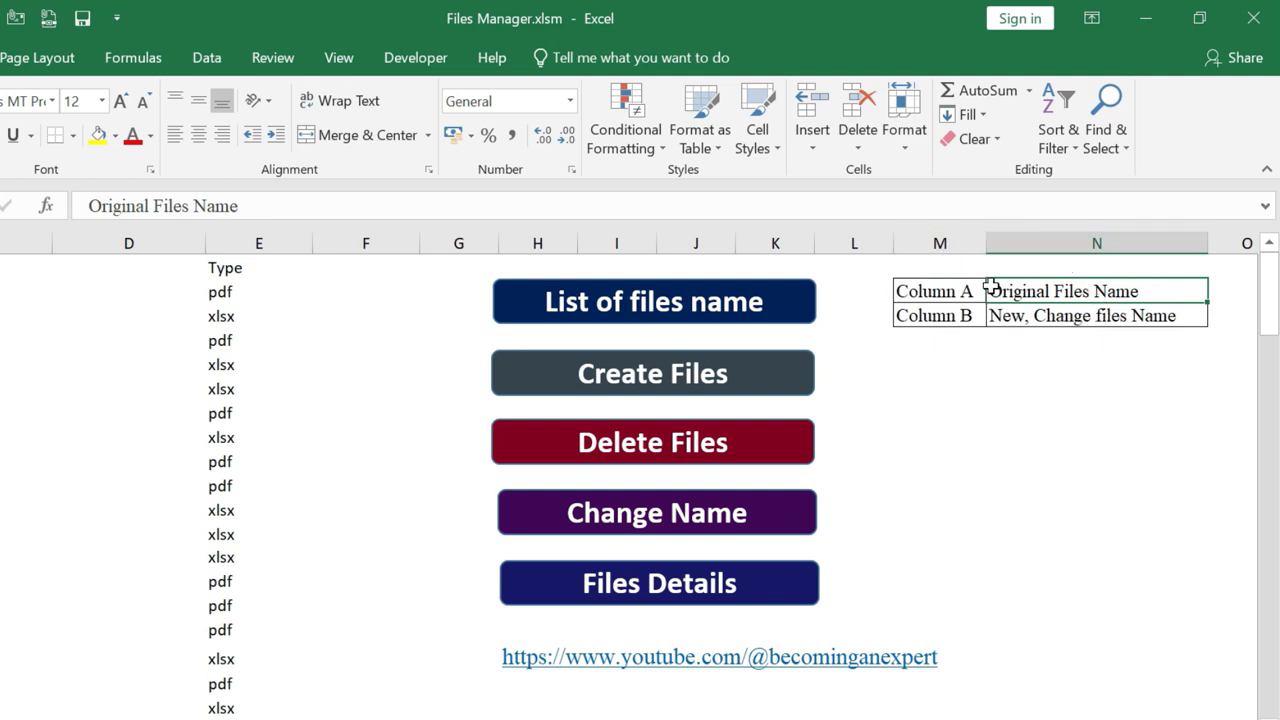
pyautogui.click(935, 320)
pyautogui.hscroll(-3, 640, 500)
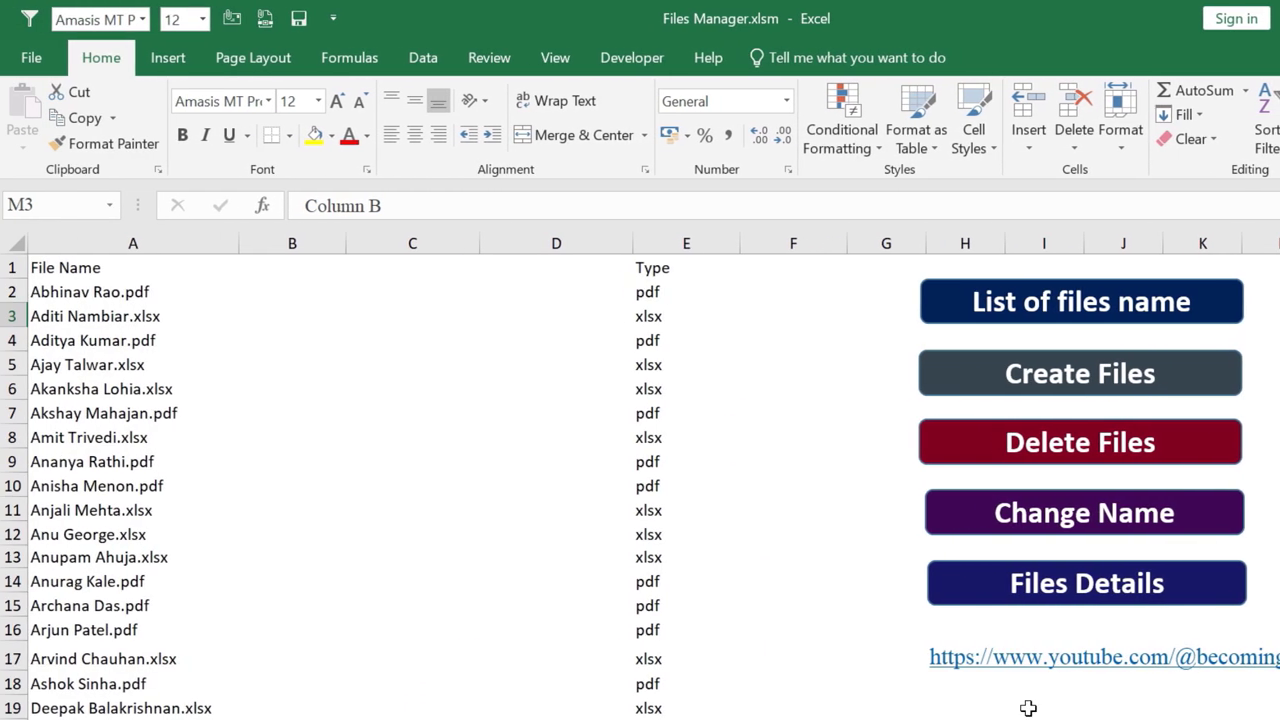
pyautogui.click(122, 244)
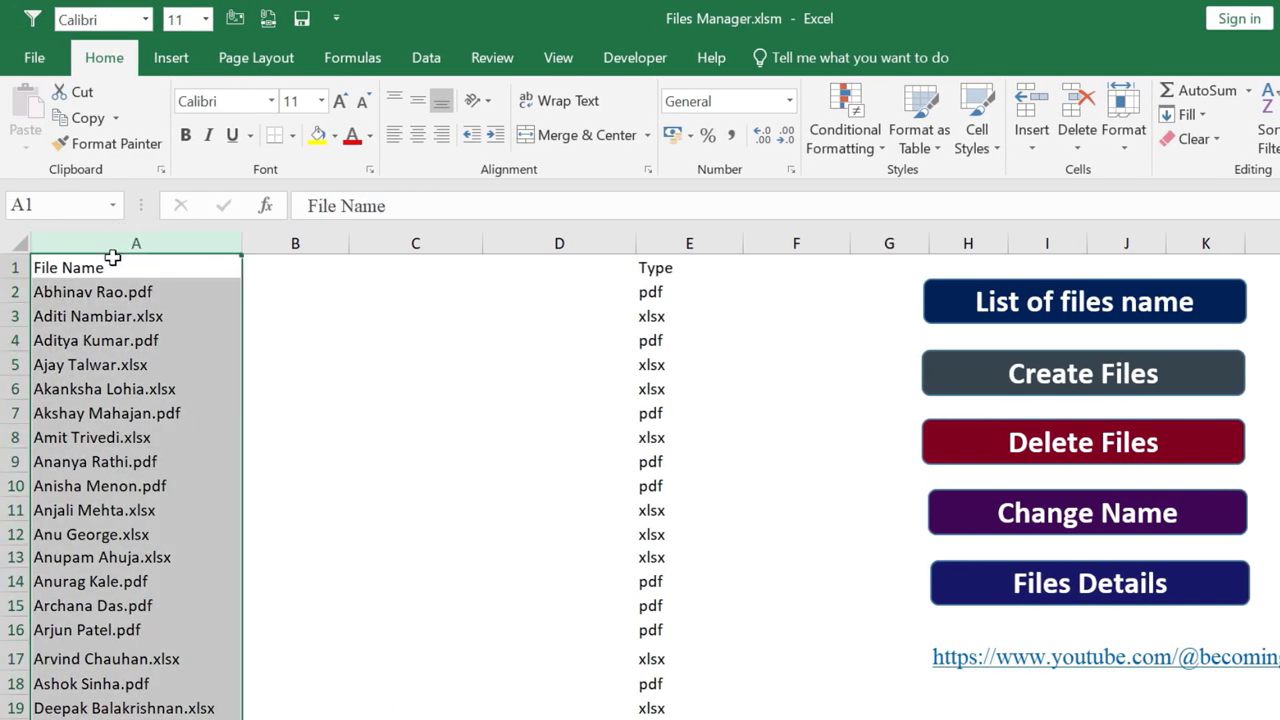
pyautogui.click(295, 290)
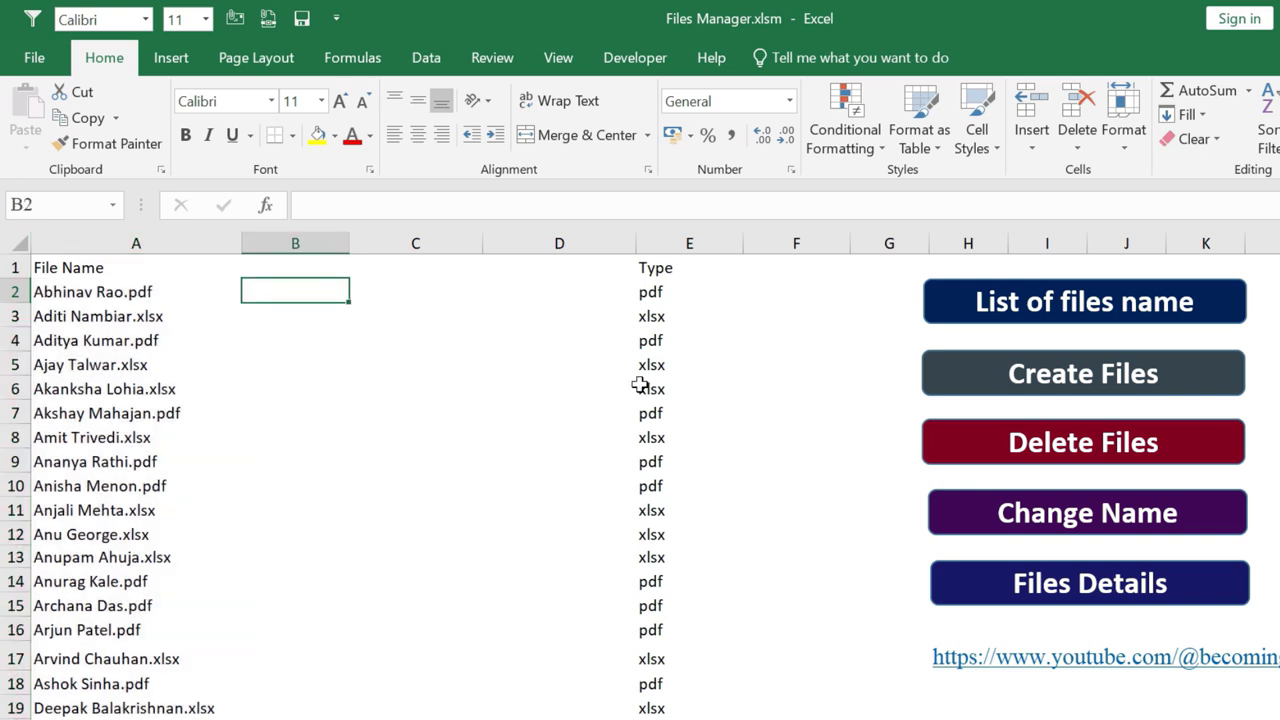
# Enter 1 in cell C2 and 2 in cell C3 as the start of a number sequence
pyautogui.click(383, 288)
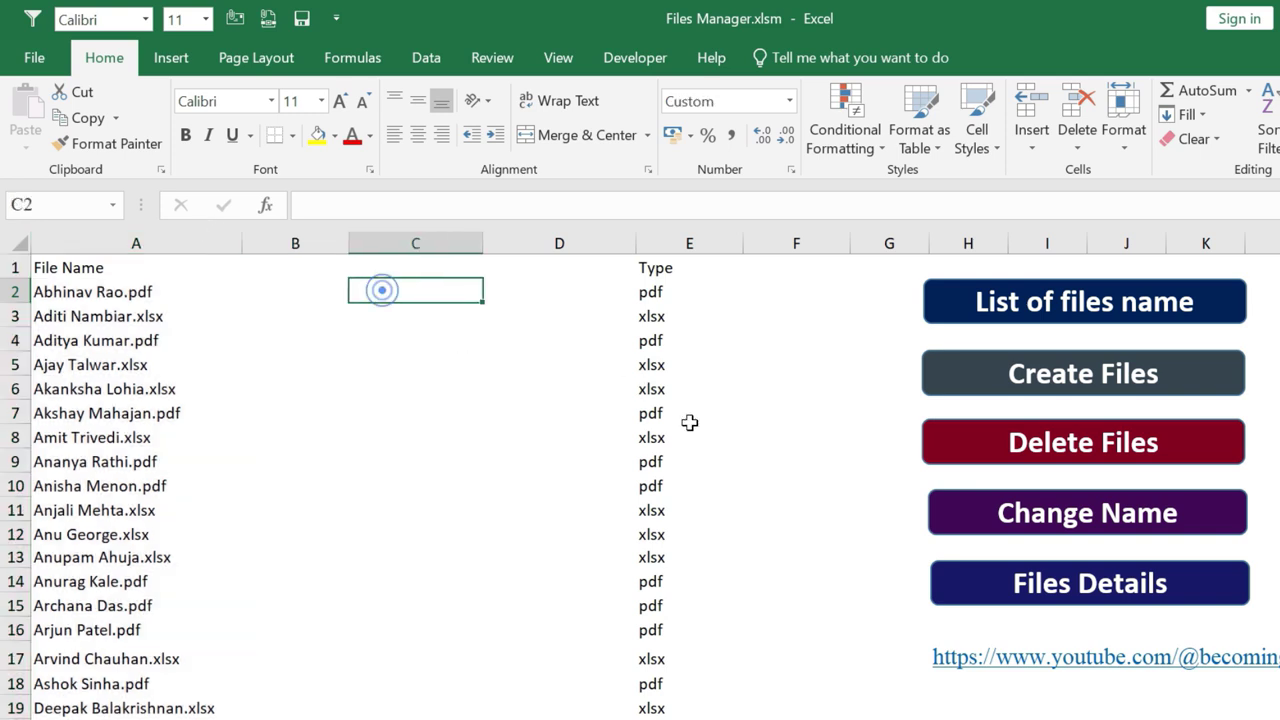
pyautogui.write('1')
pyautogui.press('Return')
pyautogui.write('2')
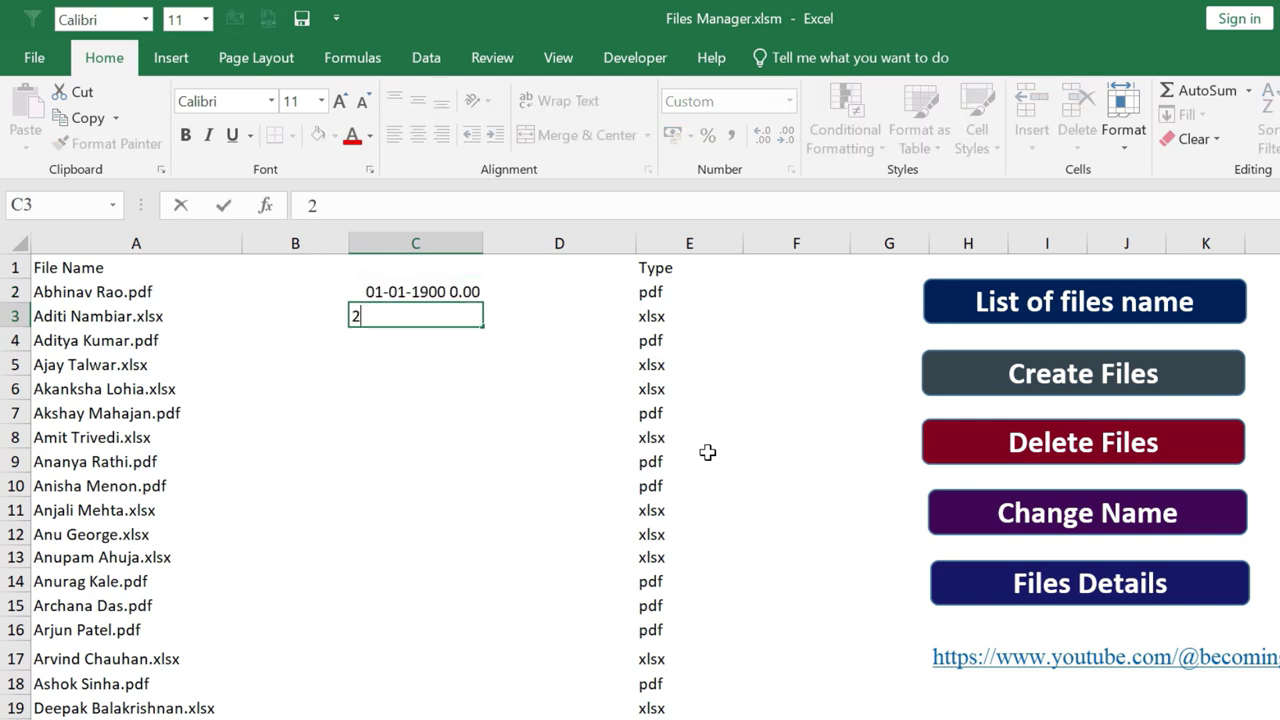
pyautogui.press('Return')
# Format the whole of column C as whole numbers using the Number format
pyautogui.click(400, 231)
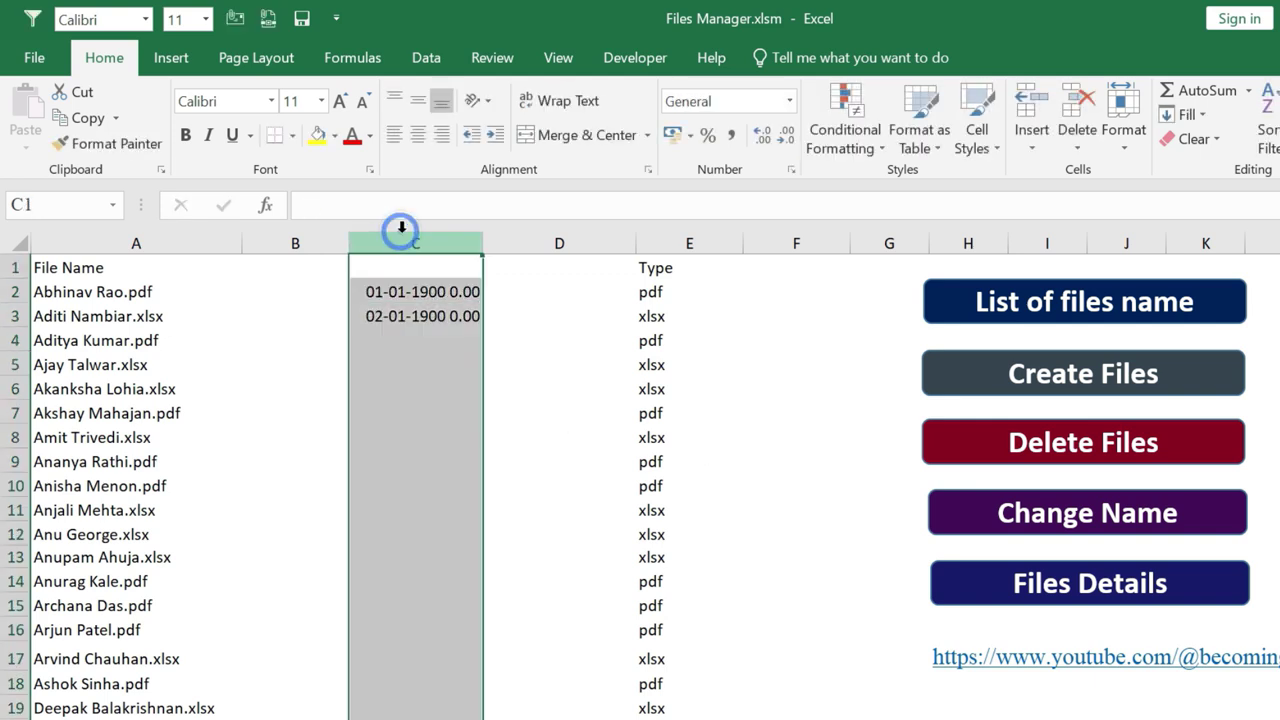
pyautogui.click(743, 102)
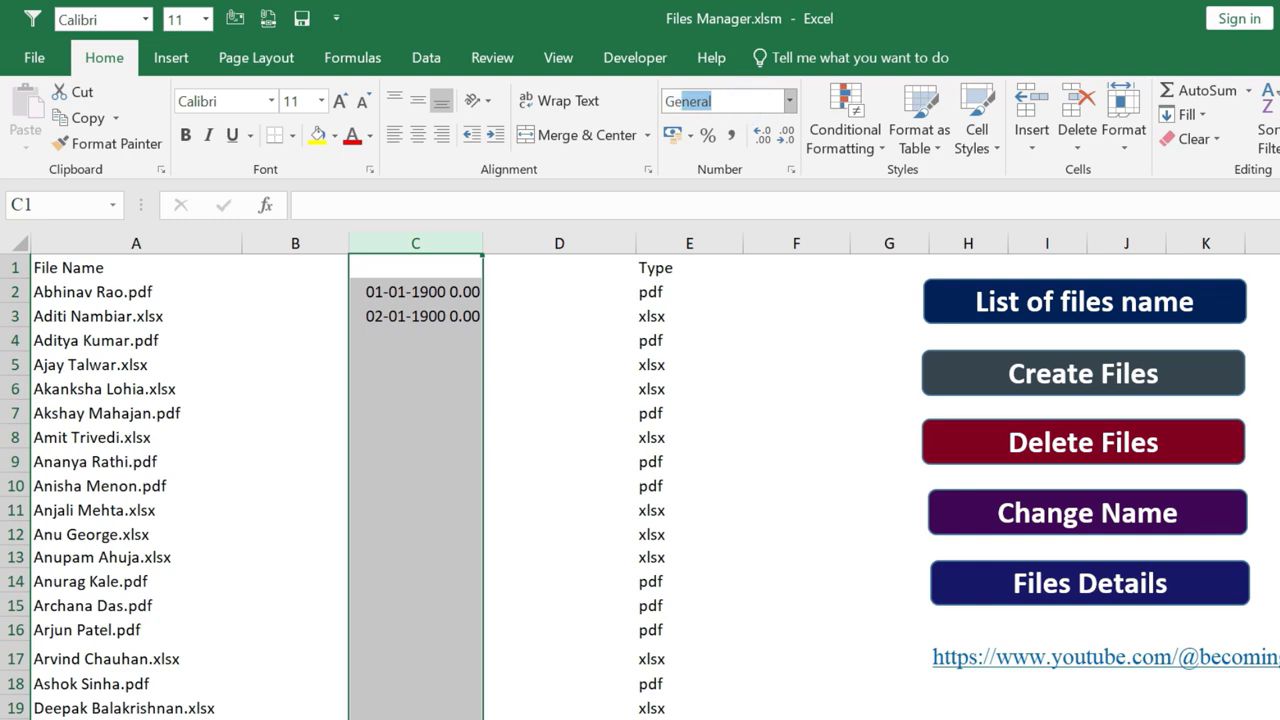
pyautogui.press('Return')
# Fill the number sequence from C2 and C3 down column C to row 101 and return to the column's first row
pyautogui.moveTo(426, 286); pyautogui.dragTo(453, 583)
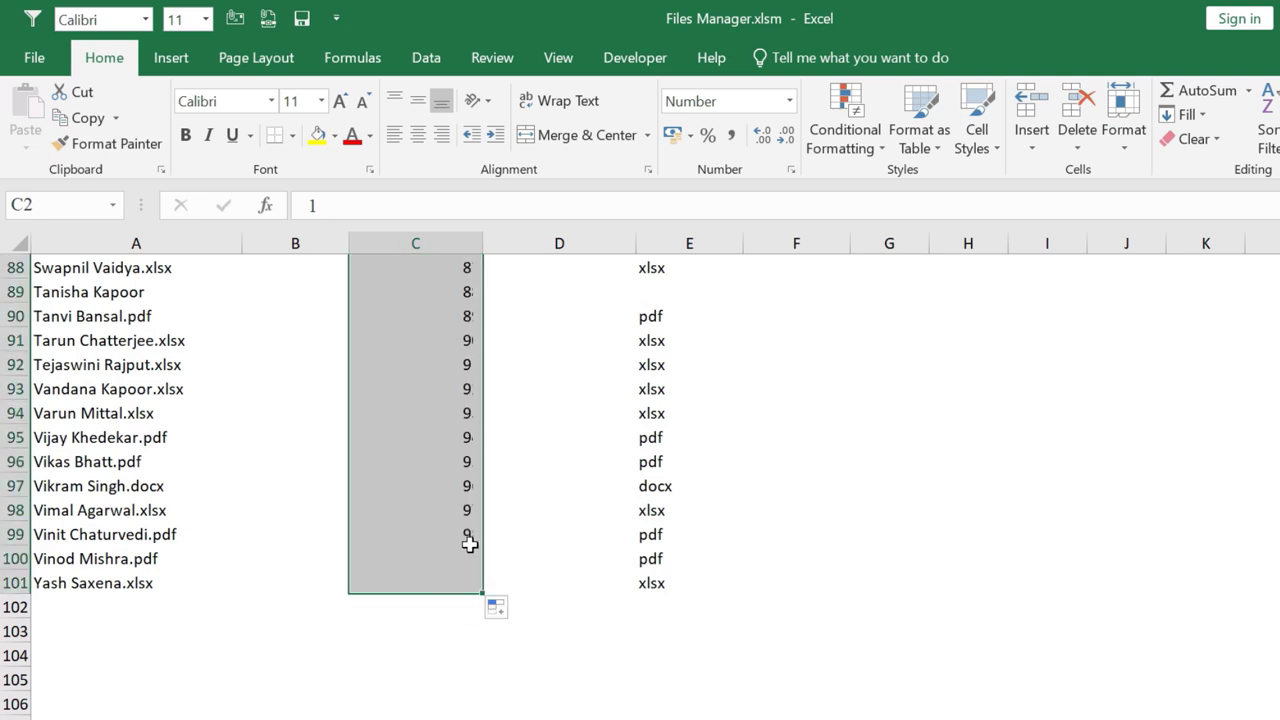
pyautogui.click(437, 414)
pyautogui.hotkey('ctrl', 'Up')
pyautogui.hotkey('ctrl', 'Up')
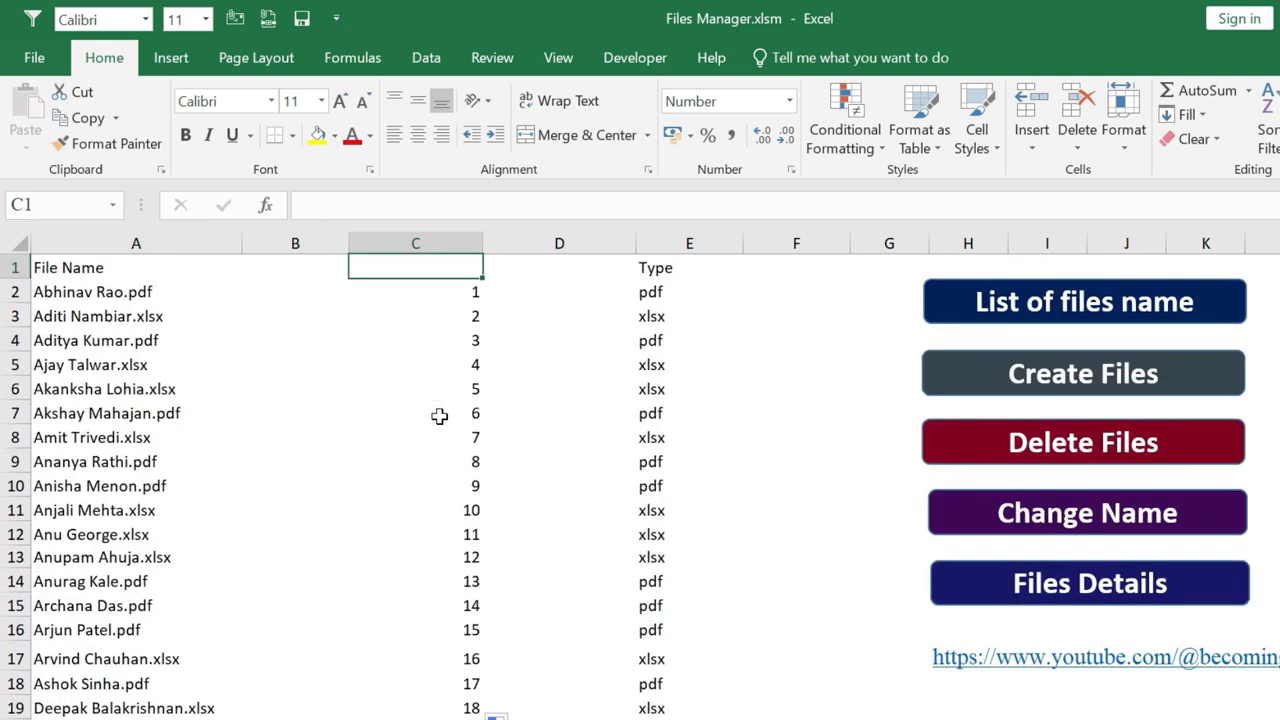
# Copy the file names in column A into column A of Book1 and return to the Files Manager workbook
pyautogui.click(119, 237)
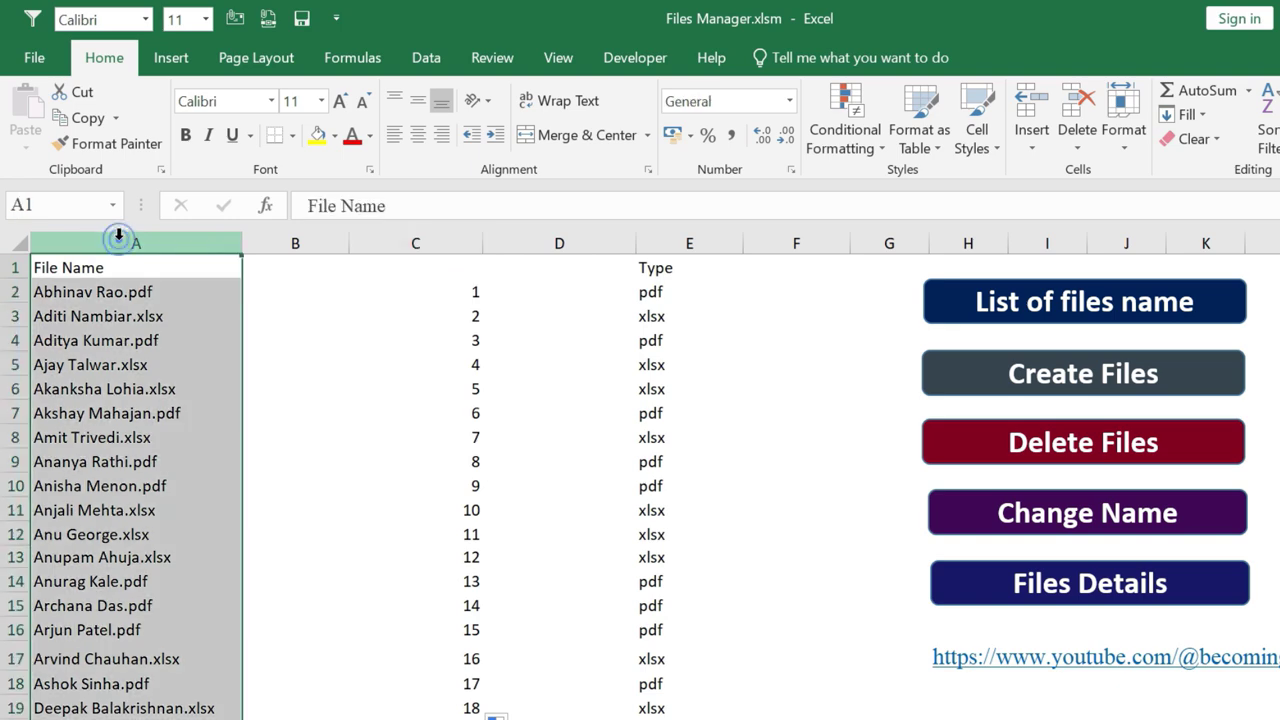
pyautogui.hotkey('ctrl', 'c')
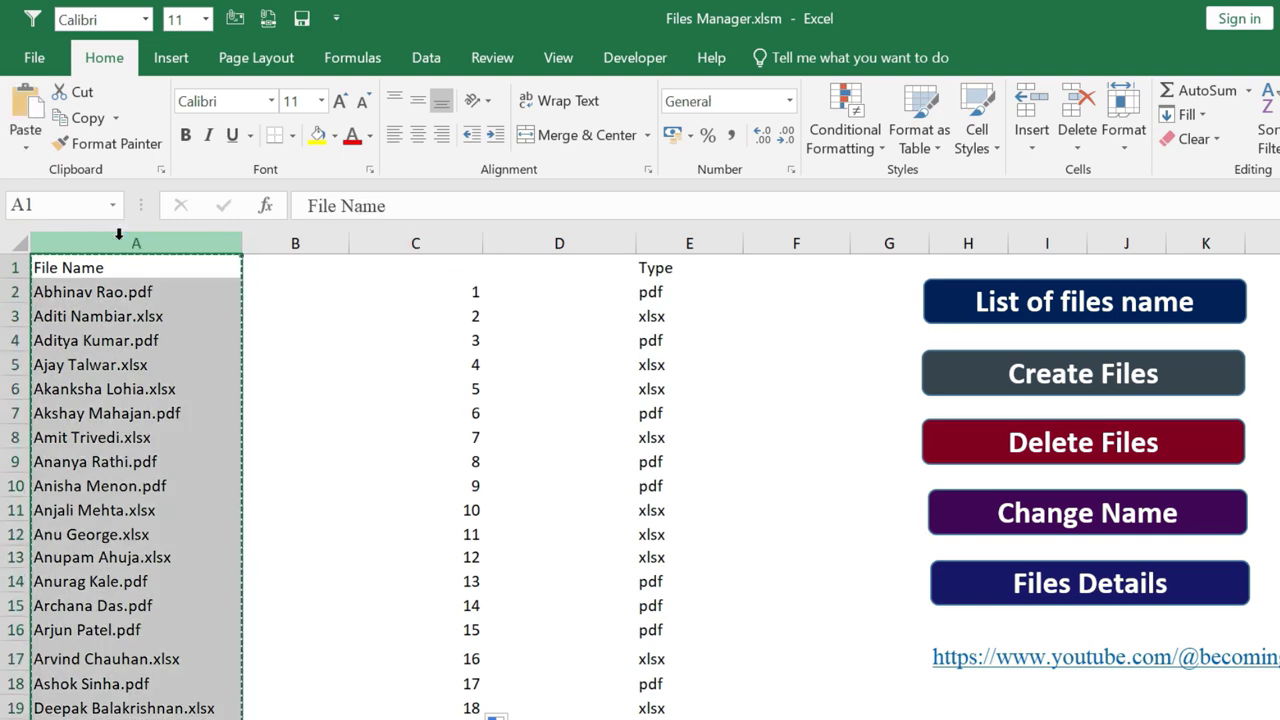
pyautogui.click(99, 244)
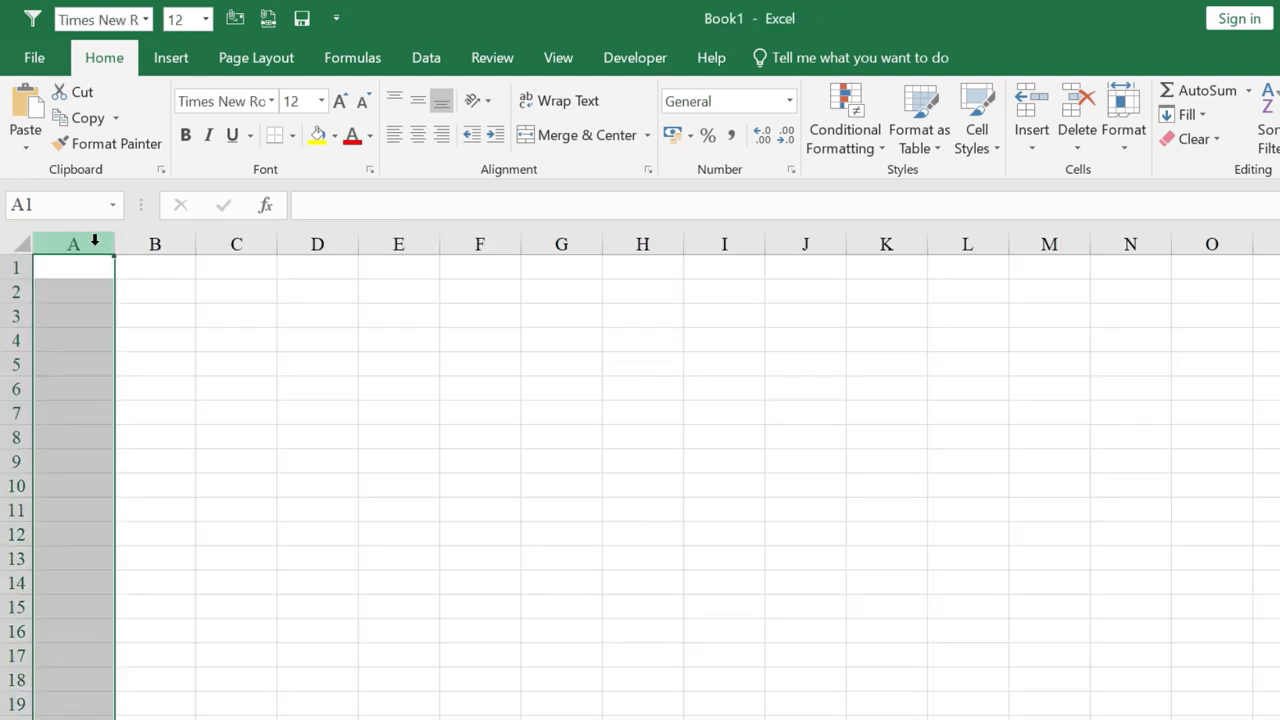
pyautogui.hotkey('ctrl', 'v')
pyautogui.hotkey('alt', 'Tab')
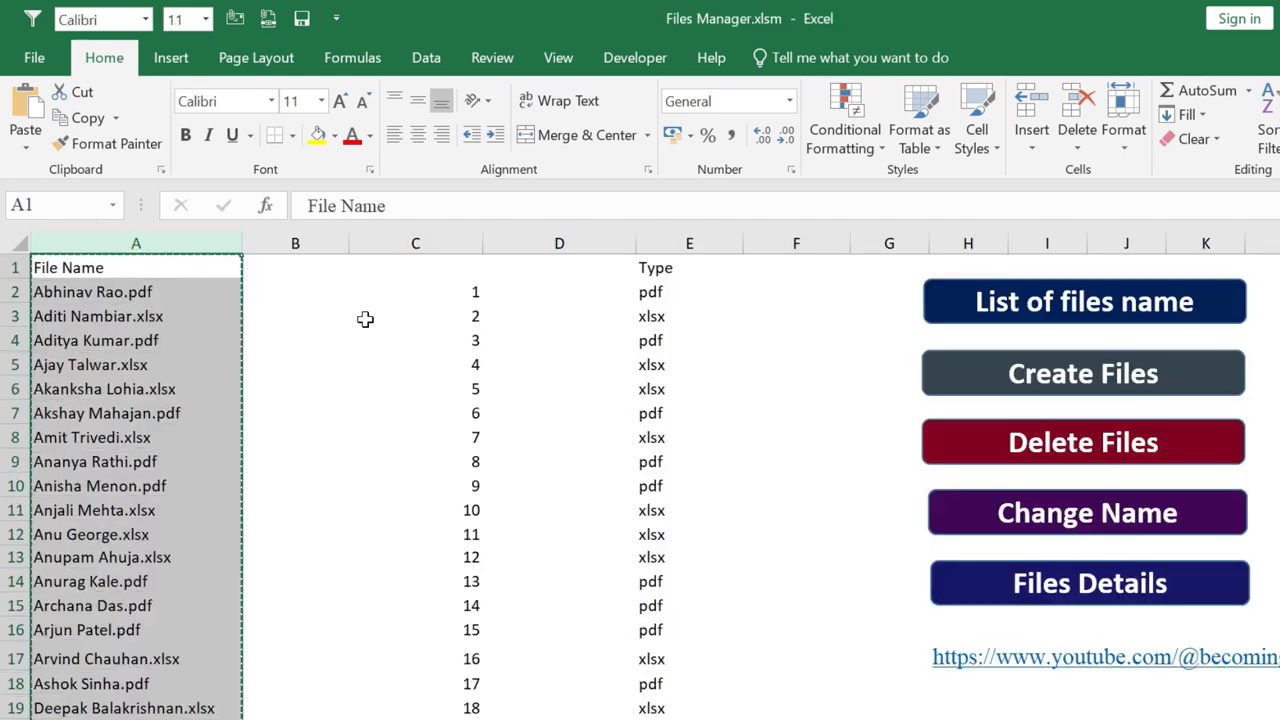
# Enter the formula =C2&"."&E2 in cell B2 to build the new file name from number and type
pyautogui.click(343, 298)
pyautogui.press('Escape')
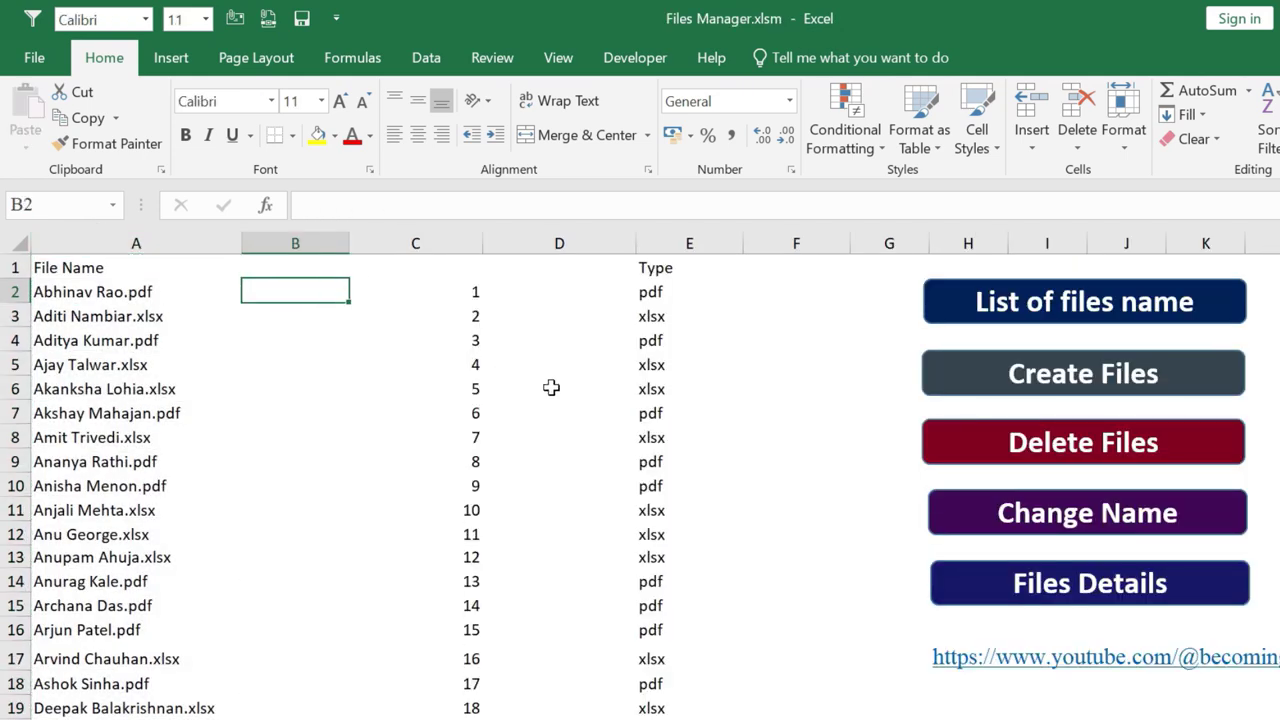
pyautogui.write('=')
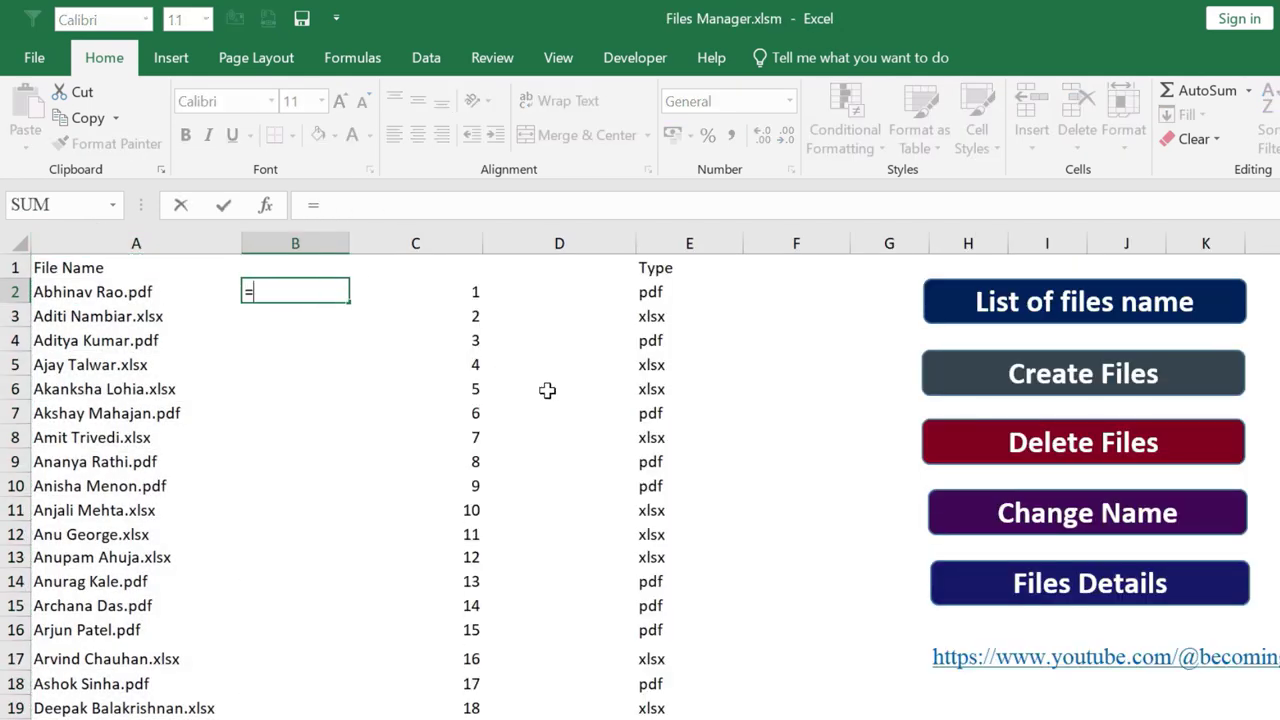
pyautogui.click(479, 295)
pyautogui.write('&"."&')
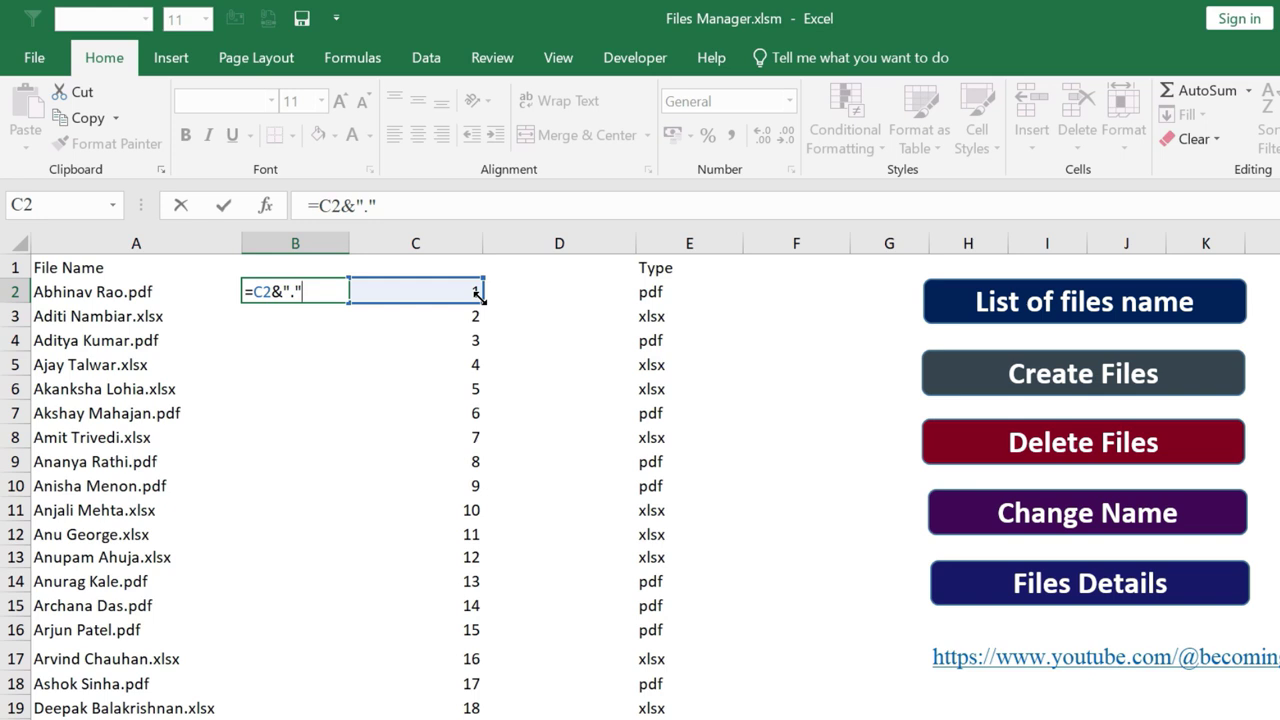
pyautogui.click(651, 292)
pyautogui.press('Return')
pyautogui.press('Up')
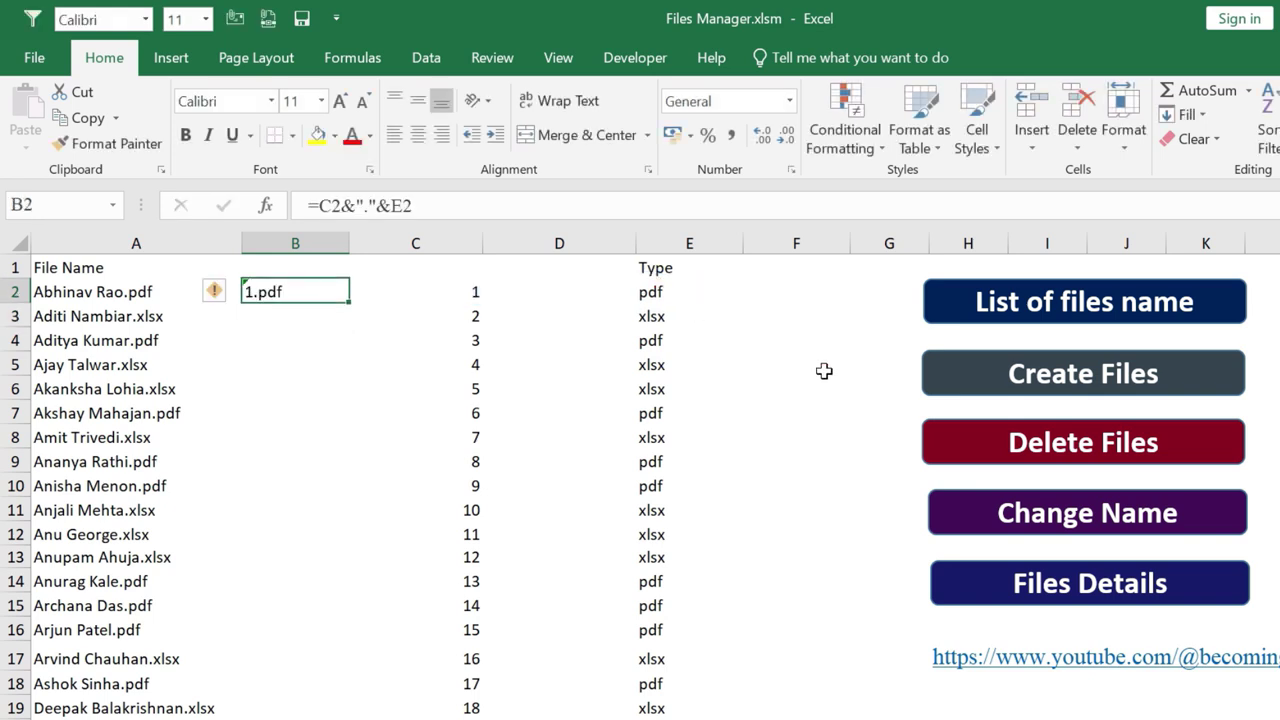
# Copy the formula in B2 down column B to row 101
pyautogui.hotkey('ctrl', 'c')
pyautogui.press('Left')
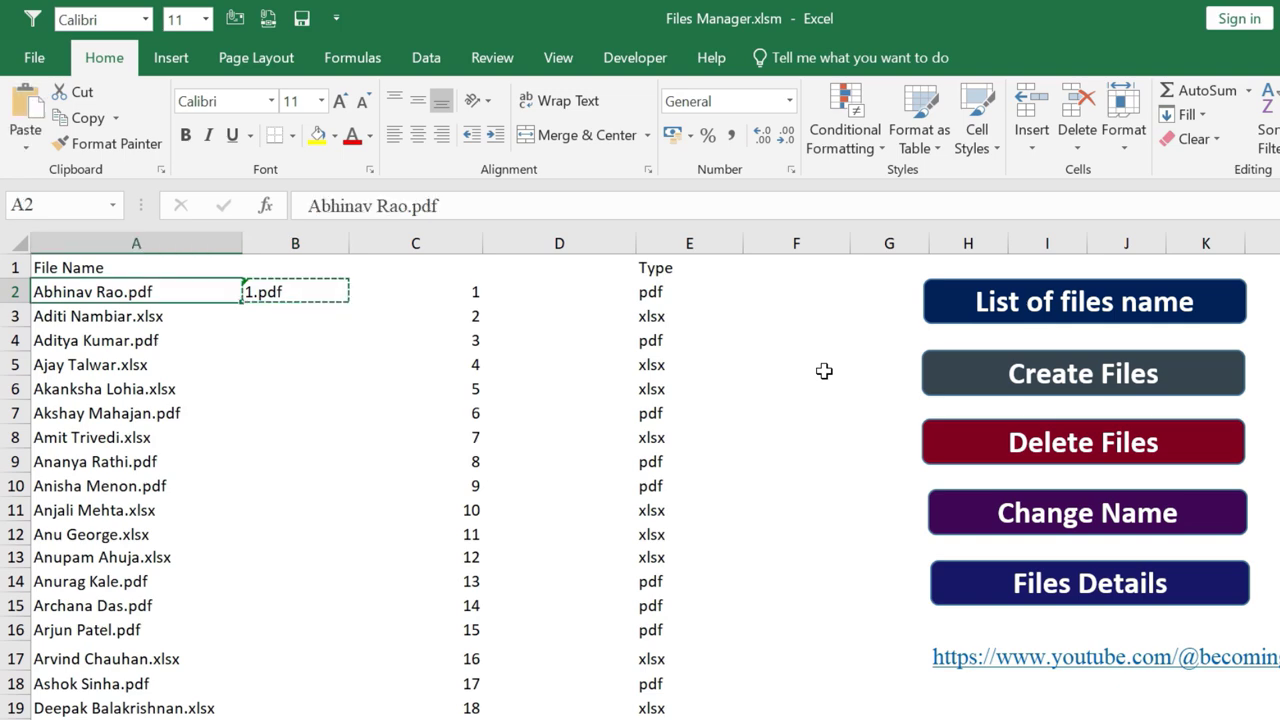
pyautogui.hotkey('ctrl', 'Down')
pyautogui.press('Right')
pyautogui.hotkey('ctrl', 'shift', 'Up')
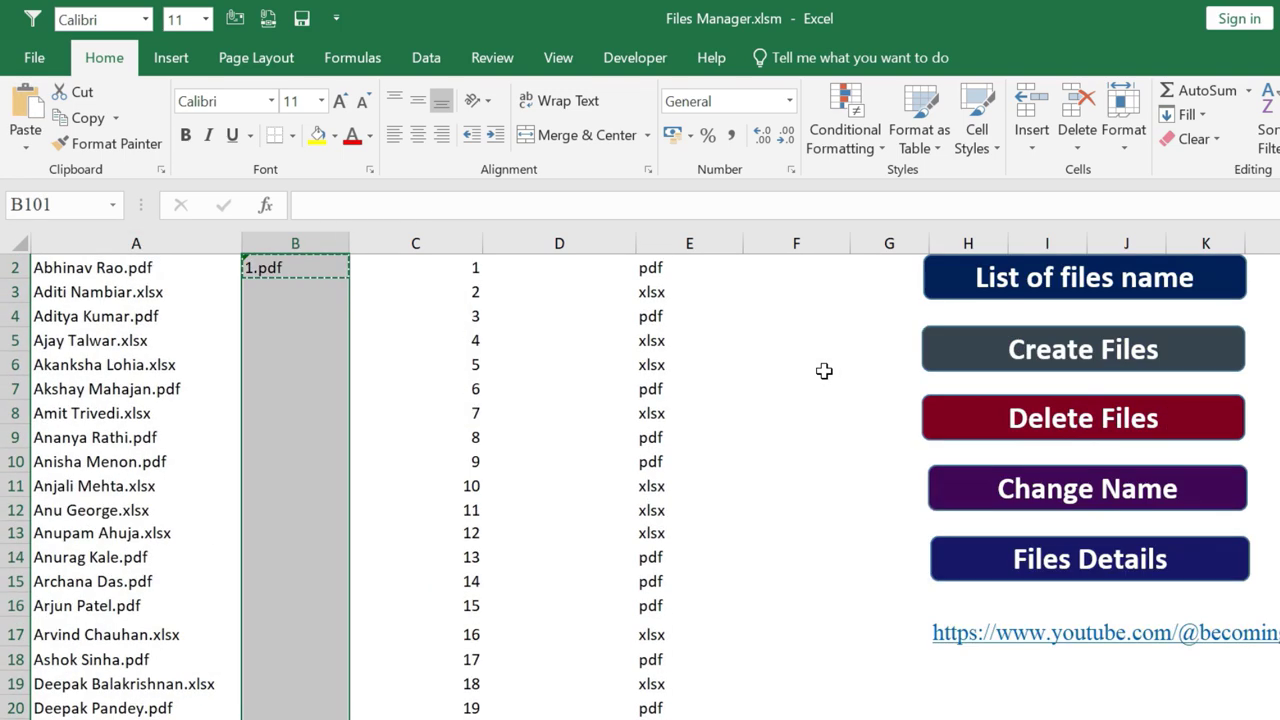
pyautogui.hotkey('ctrl', 'v')
pyautogui.hotkey('ctrl', 'Up')
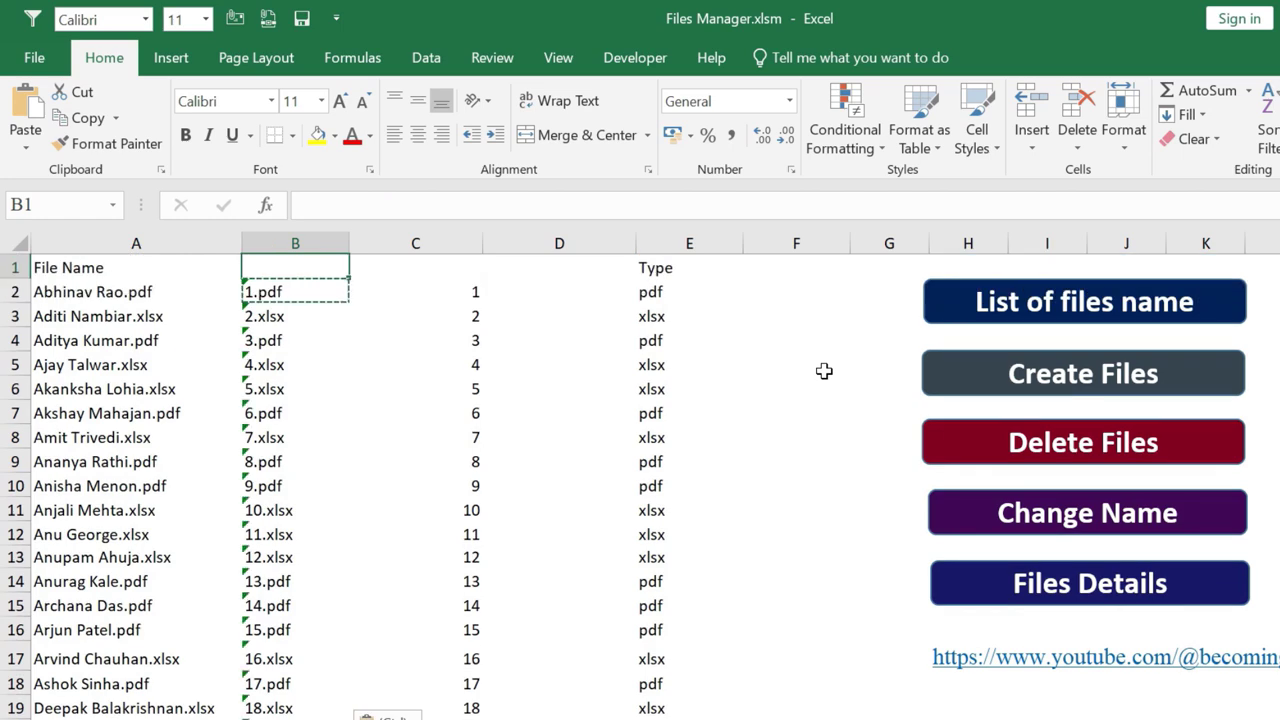
pyautogui.press('Left')
pyautogui.press('Down')
pyautogui.press('Down')
# Rename the Practice Files folder's files from the column A names to the column B names with the Change Name macro
pyautogui.click(169, 243)
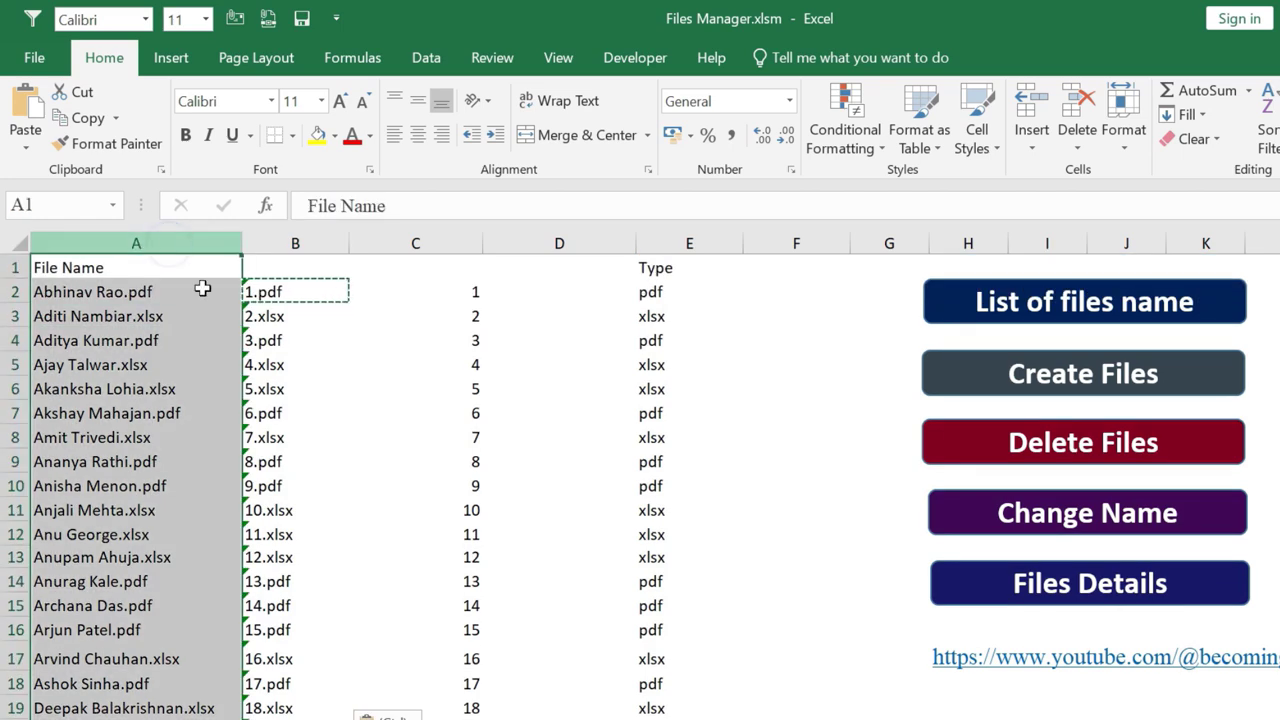
pyautogui.click(314, 243)
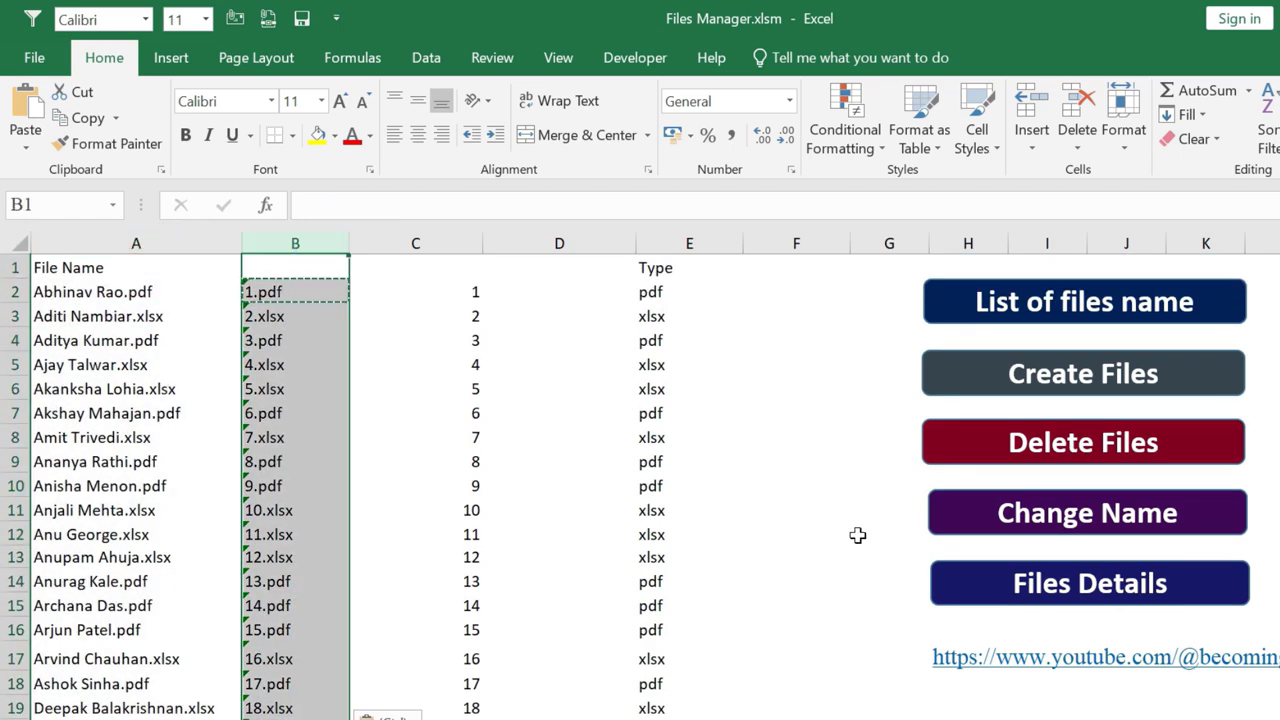
pyautogui.click(1062, 515)
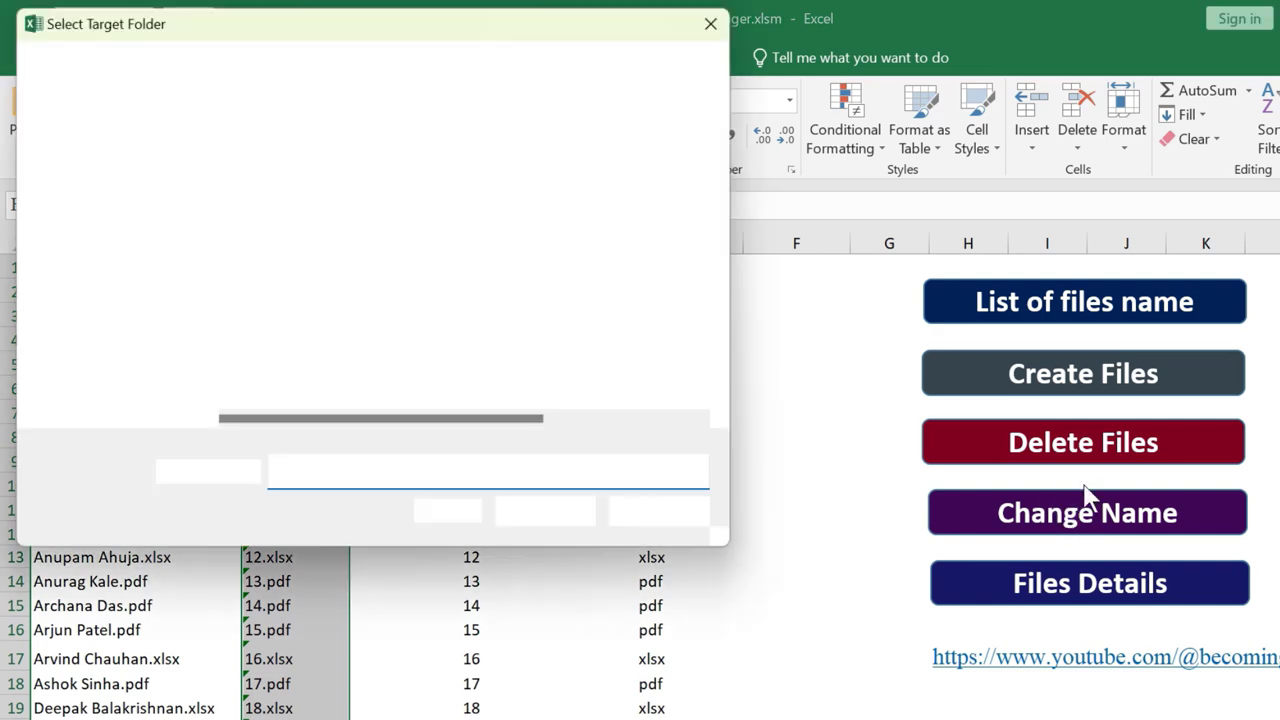
pyautogui.doubleClick(262, 200)
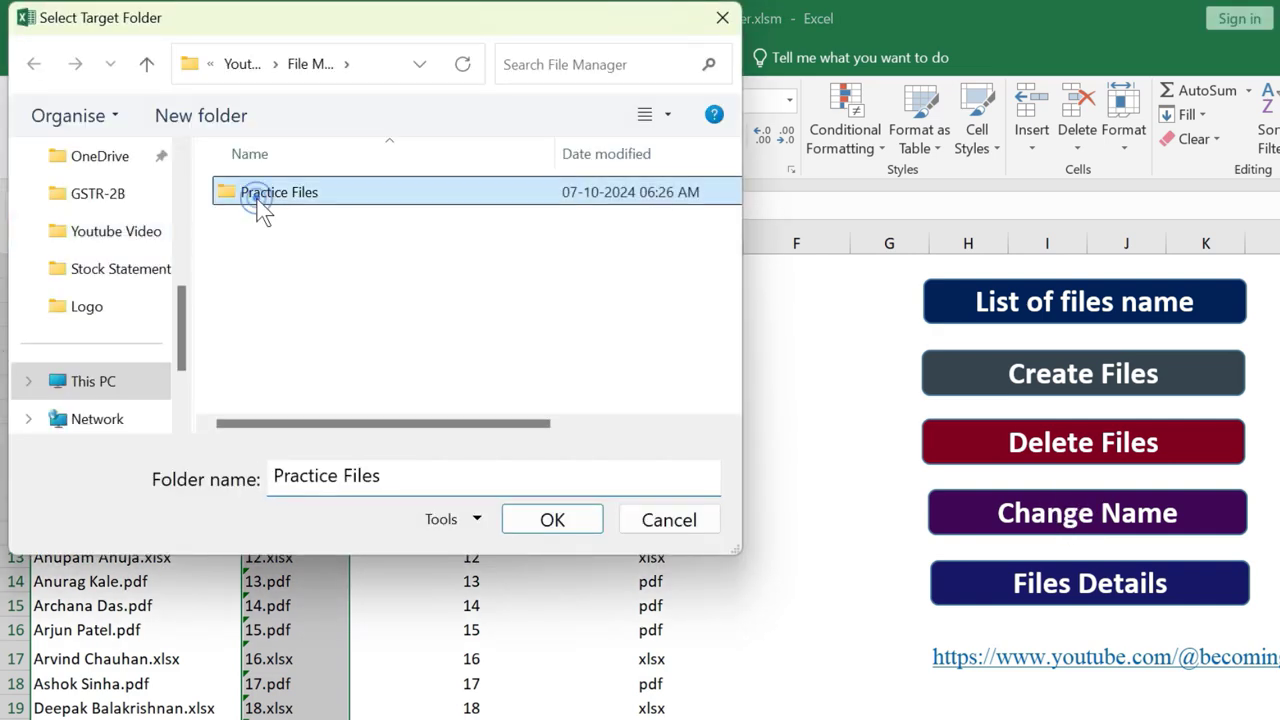
pyautogui.click(553, 521)
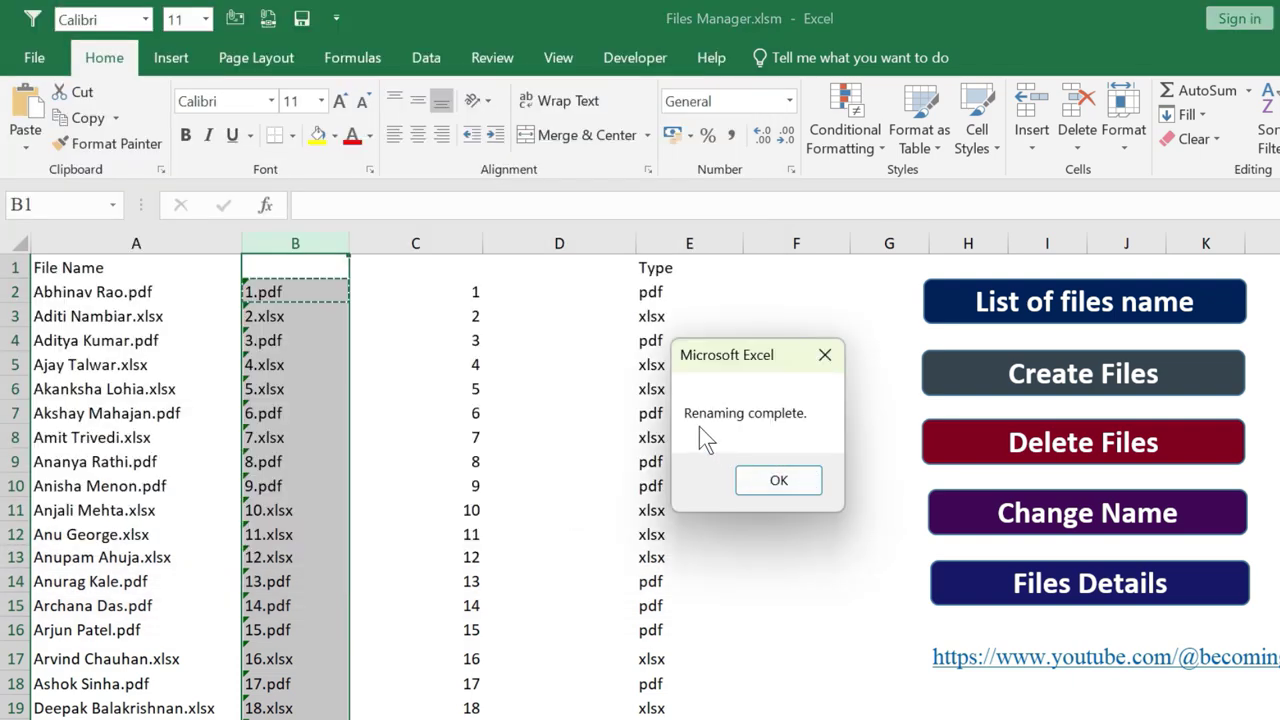
pyautogui.click(779, 482)
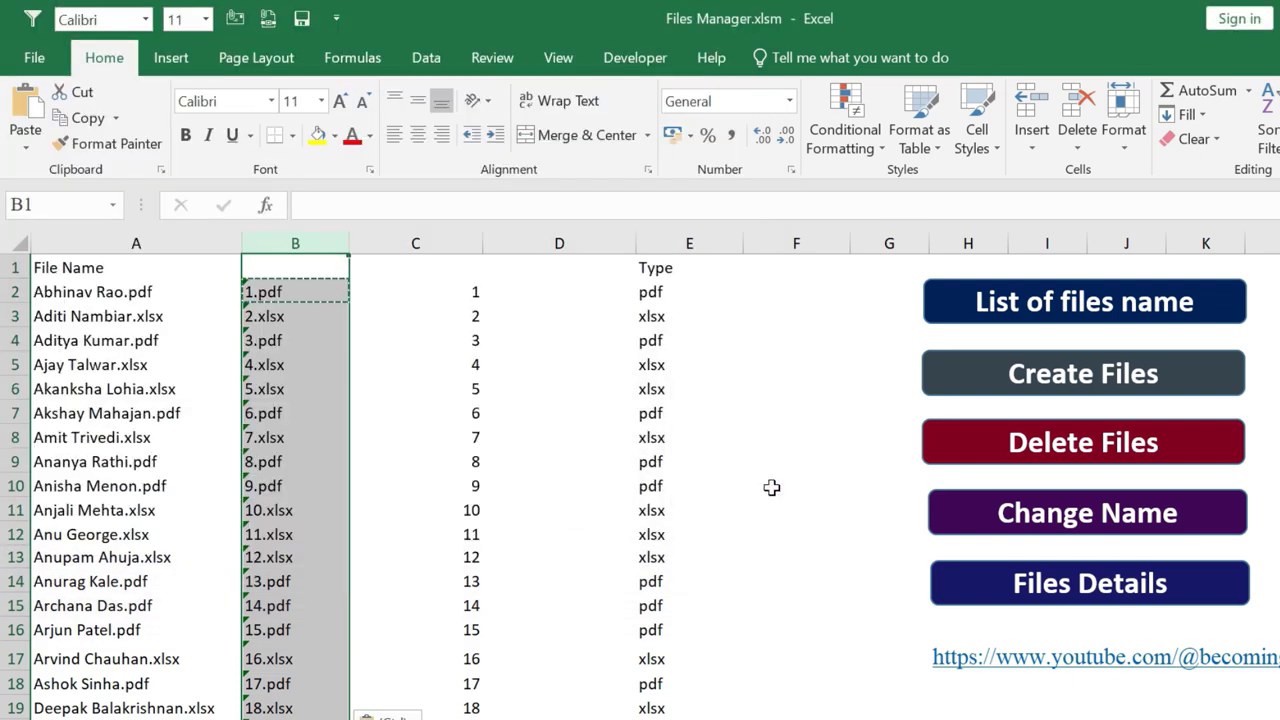
# Switch to File Explorer, check the renamed files throughout the Practice Files folder, and return to the Files Manager workbook
pyautogui.hotkey('alt', 'Tab')
pyautogui.press('Tab')
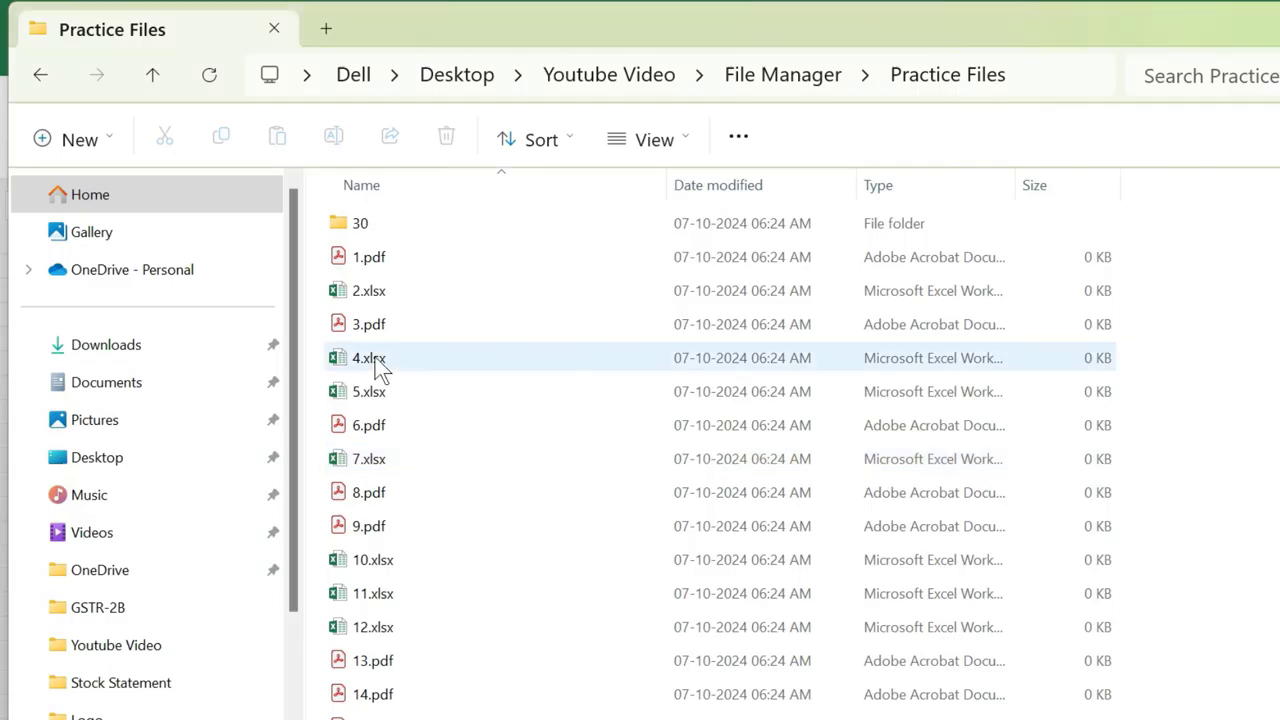
pyautogui.click(358, 326)
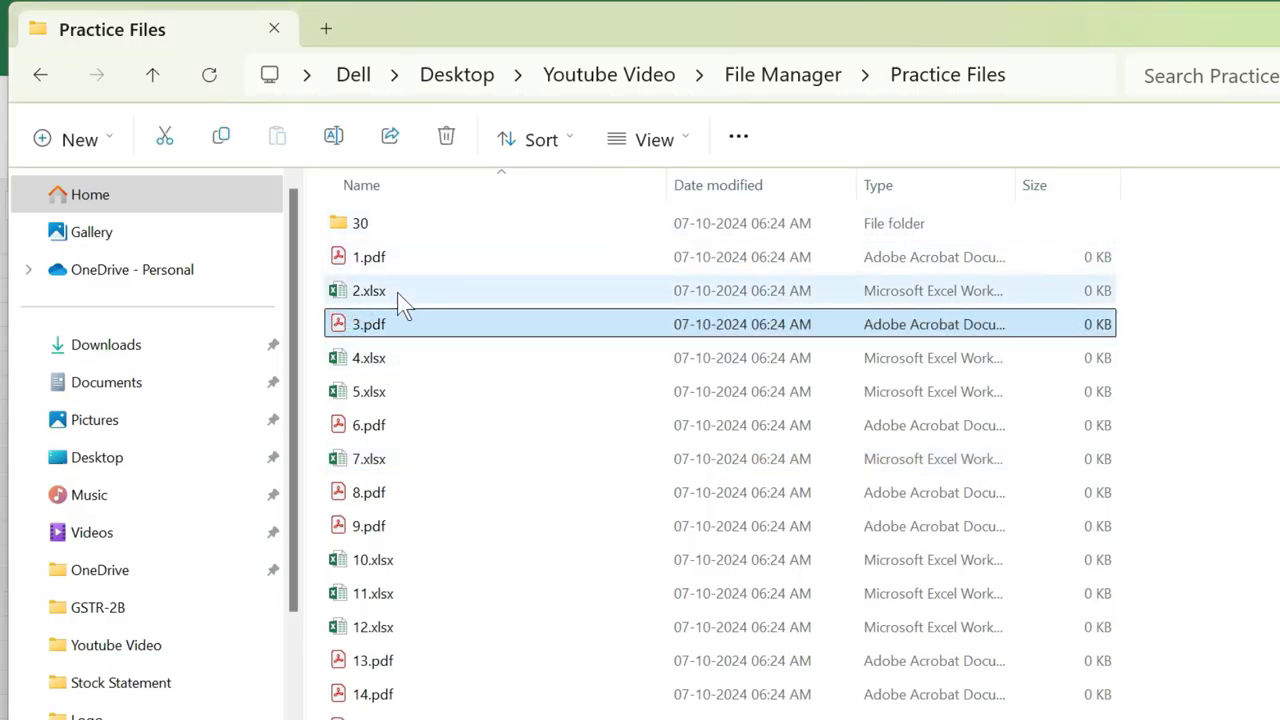
pyautogui.scroll(-1, 446, 405)
pyautogui.scroll(-20, 443, 398)
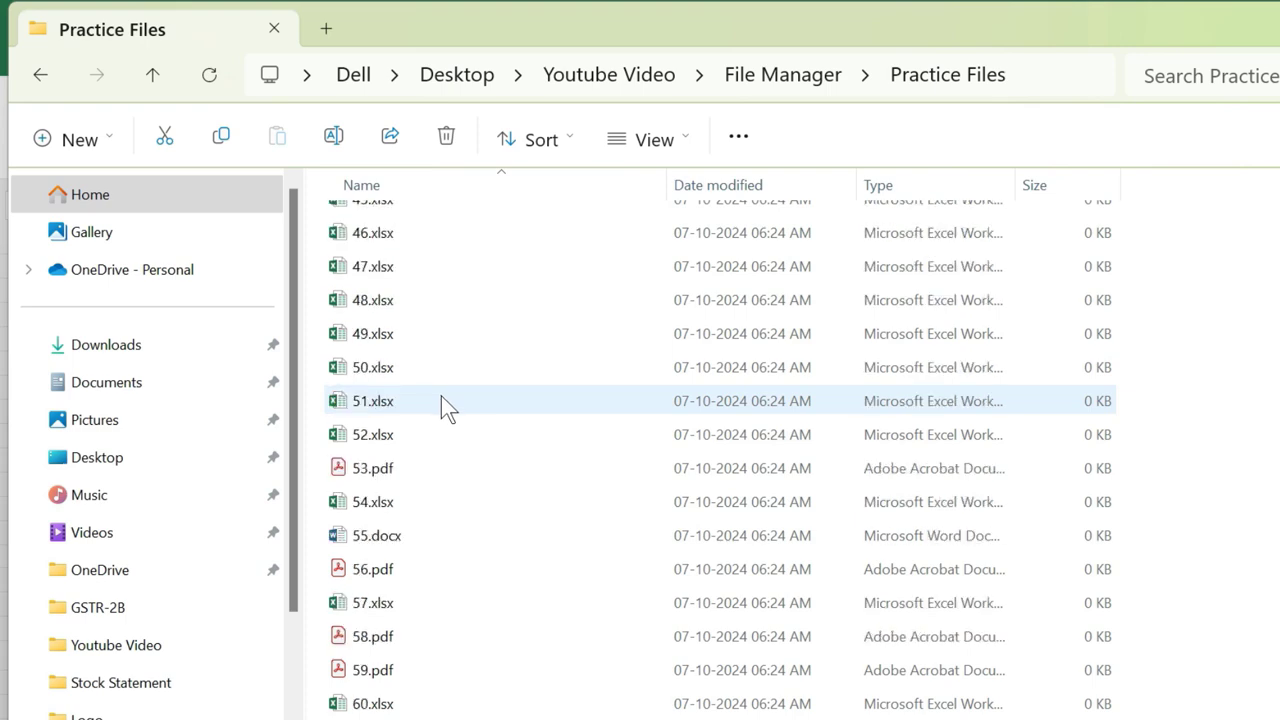
pyautogui.scroll(-4, 446, 407)
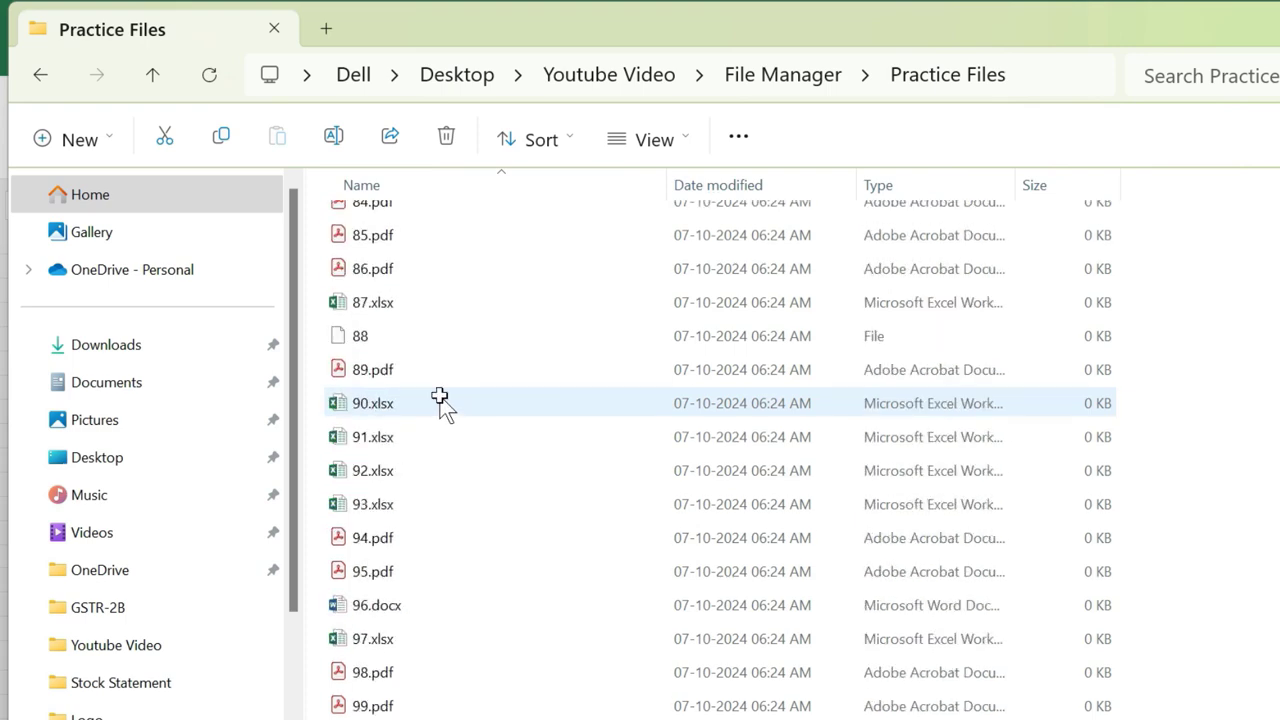
pyautogui.hotkey('alt', 'Tab')
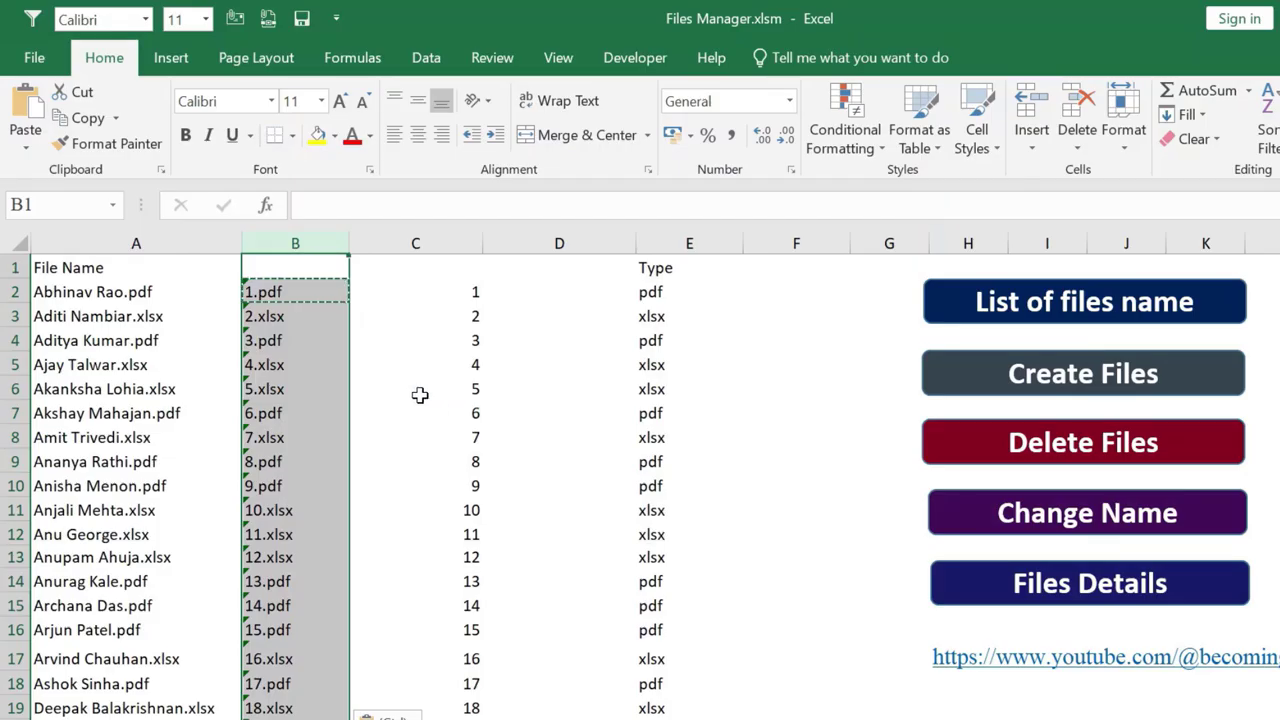
# List the Practice Files folder's current file names in column A with the List of files name macro
pyautogui.click(1093, 314)
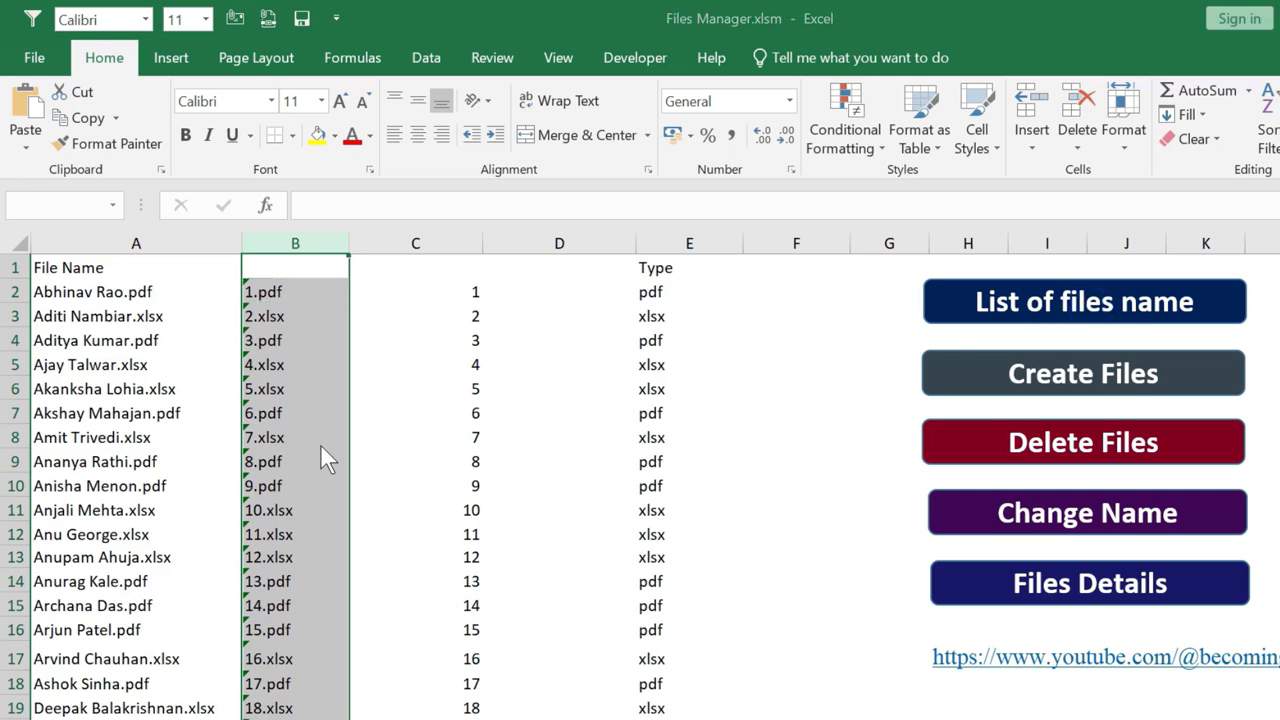
pyautogui.click(310, 197)
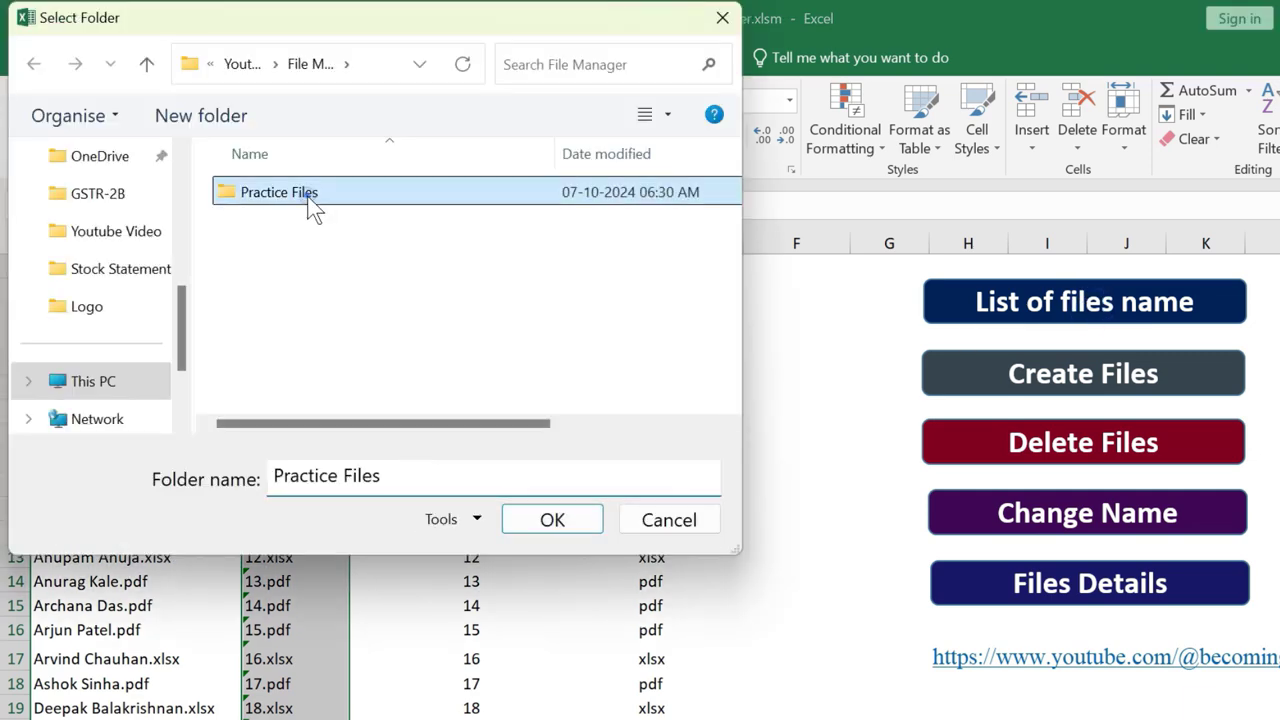
pyautogui.doubleClick(313, 205)
pyautogui.click(551, 521)
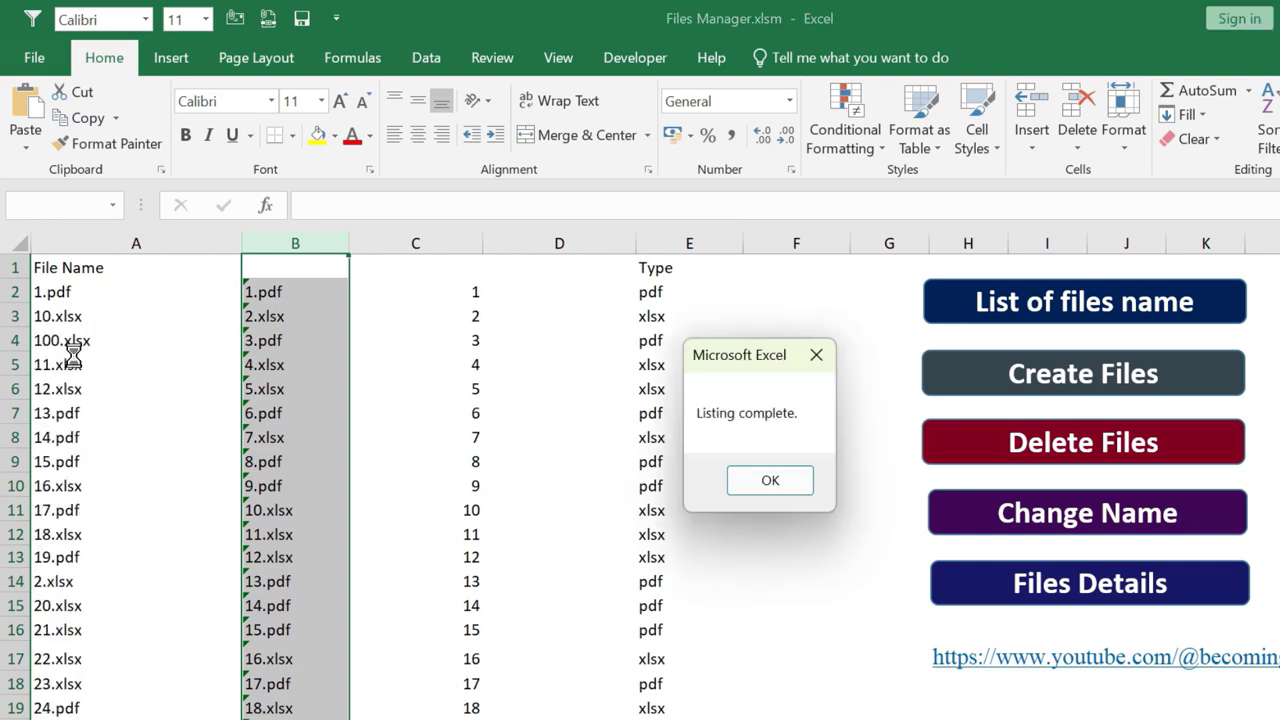
# Copy the original file names from column A of Book1 into column B of the Files Manager workbook
pyautogui.click(770, 480)
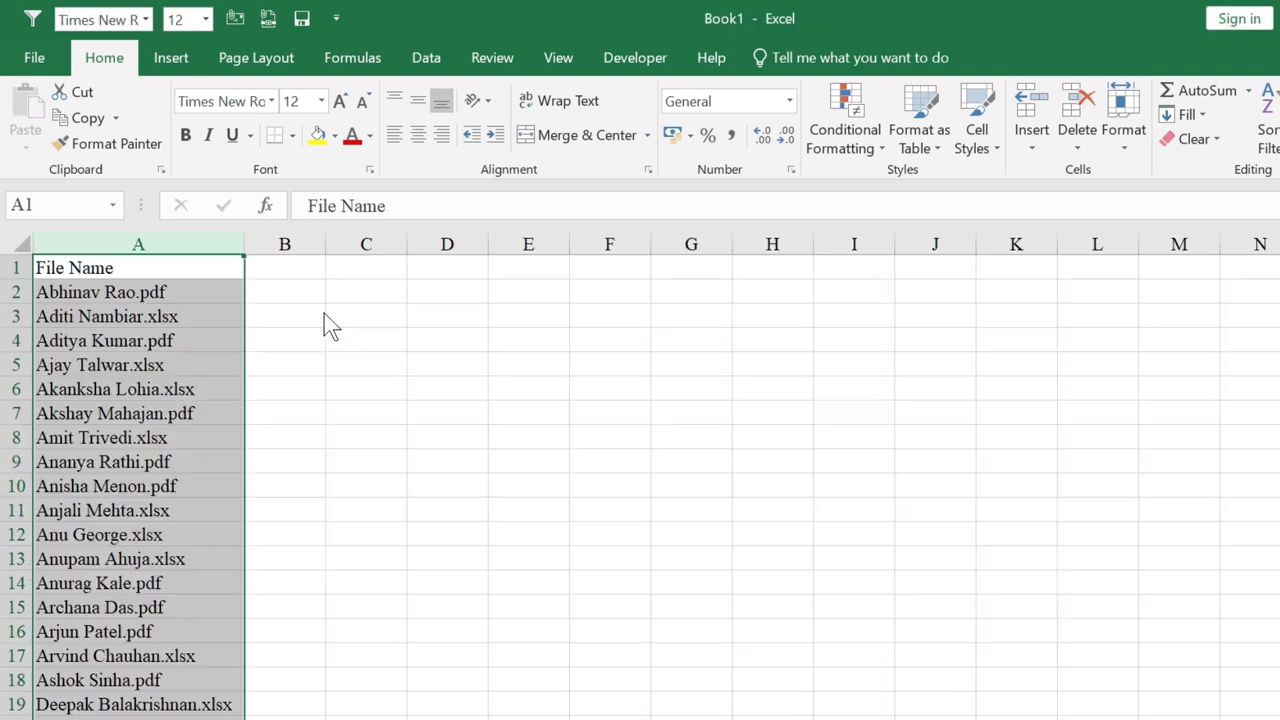
pyautogui.click(128, 246)
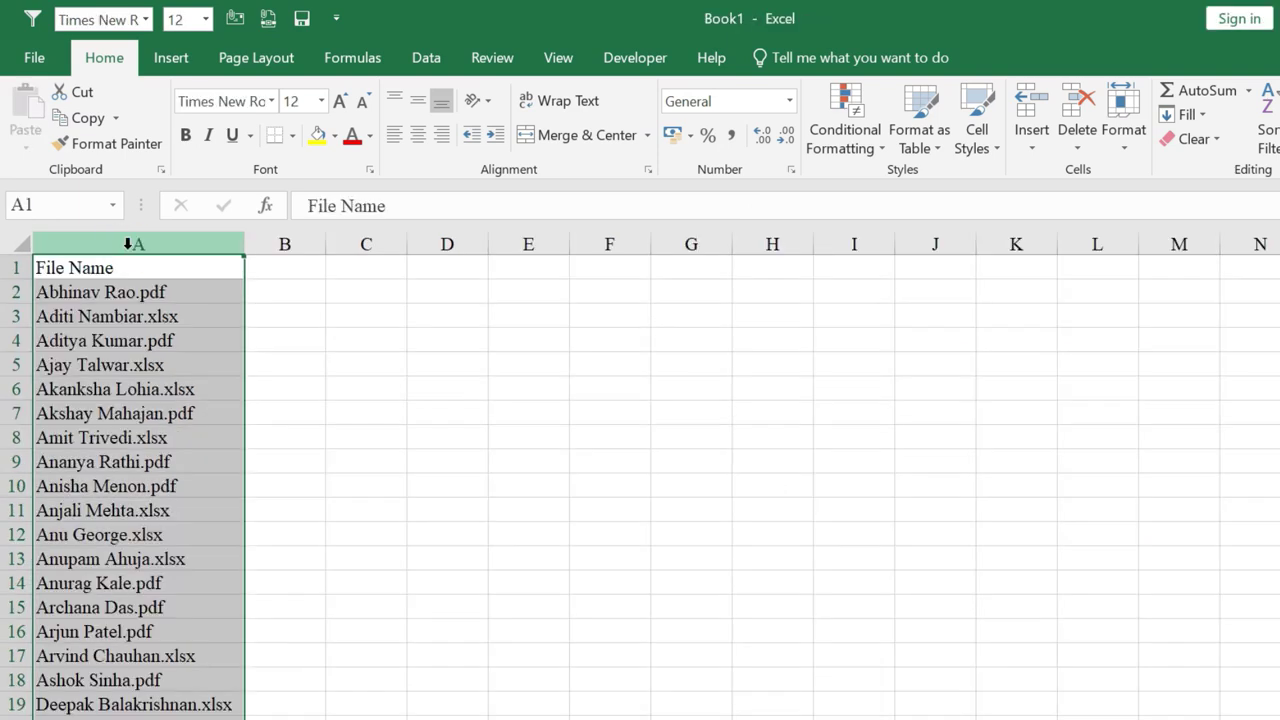
pyautogui.hotkey('ctrl', 'c')
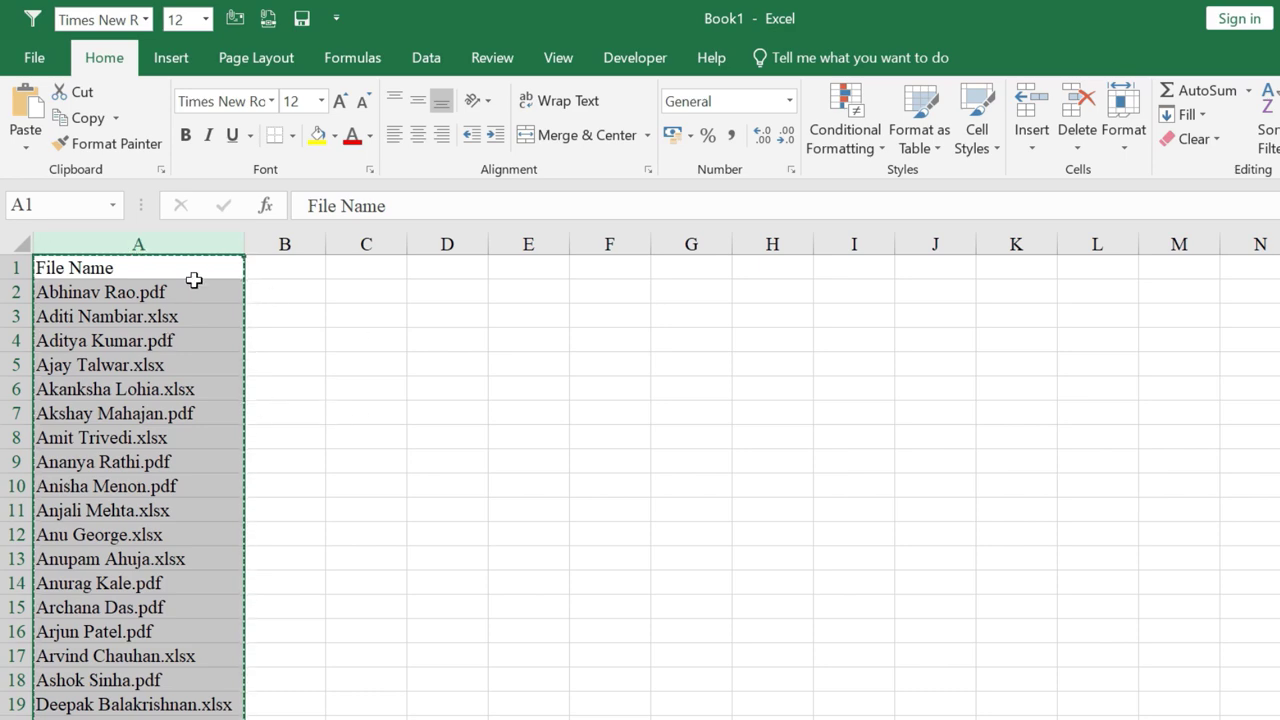
pyautogui.hotkey('alt', 'Tab')
pyautogui.press('Tab')
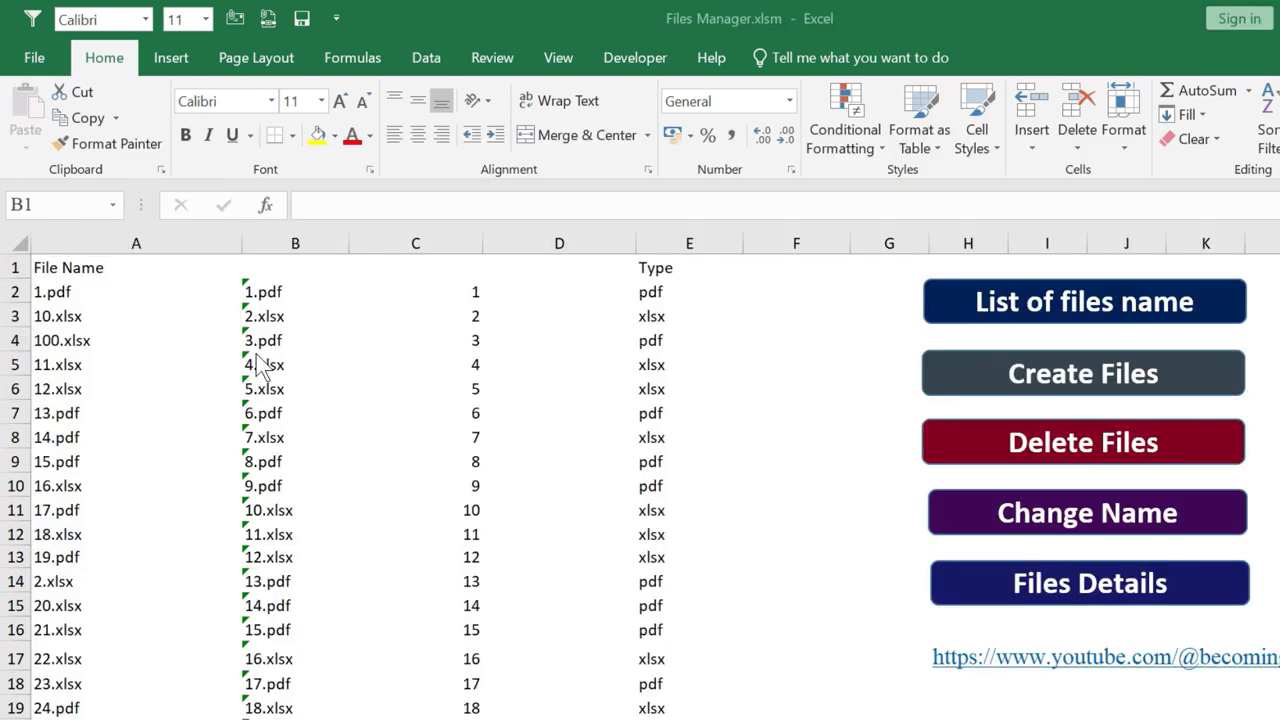
pyautogui.hotkey('ctrl', 'v')
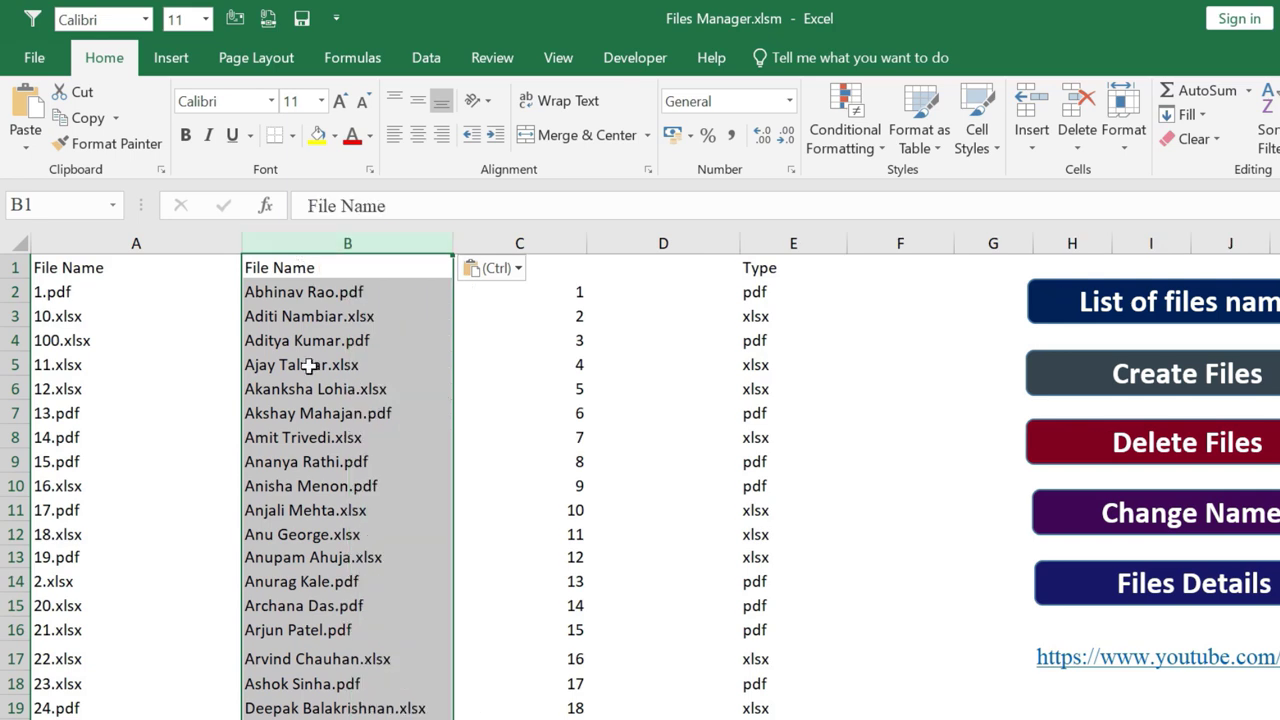
pyautogui.click(309, 365)
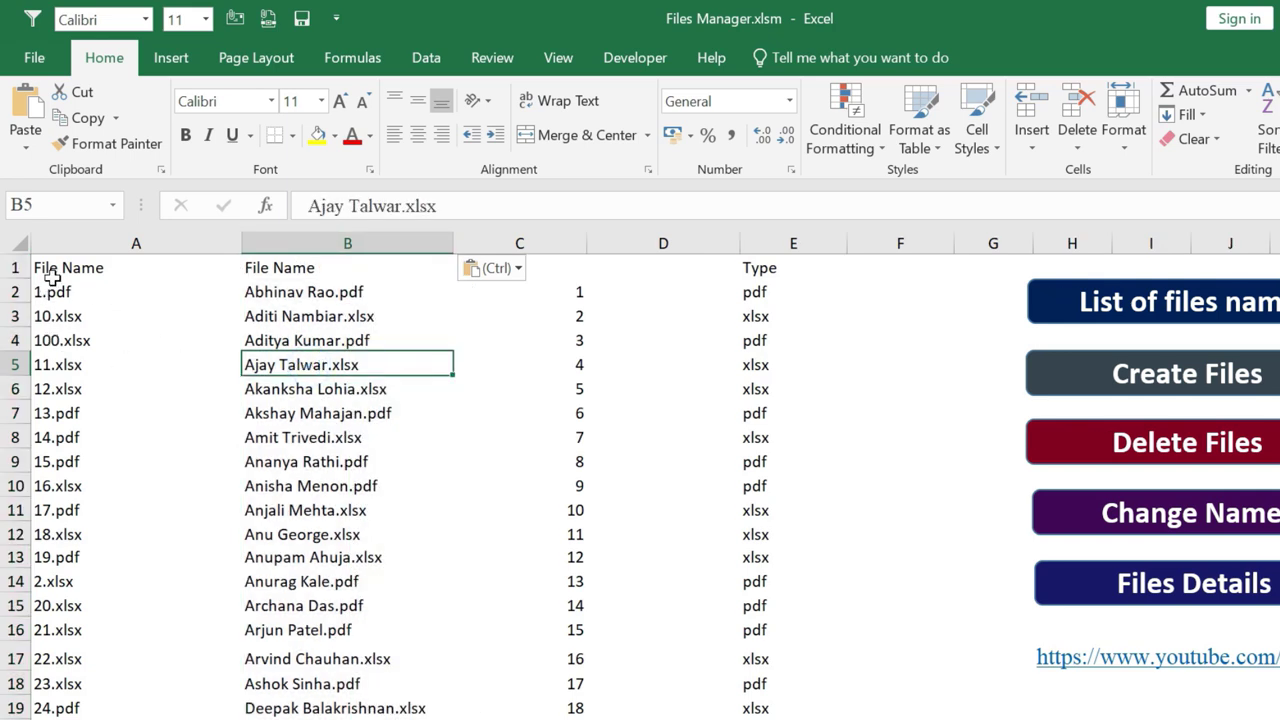
# Rename the Practice Files folder's numbered files to the original names in column B with the Change Name macro
pyautogui.moveTo(55, 291); pyautogui.dragTo(60, 389)
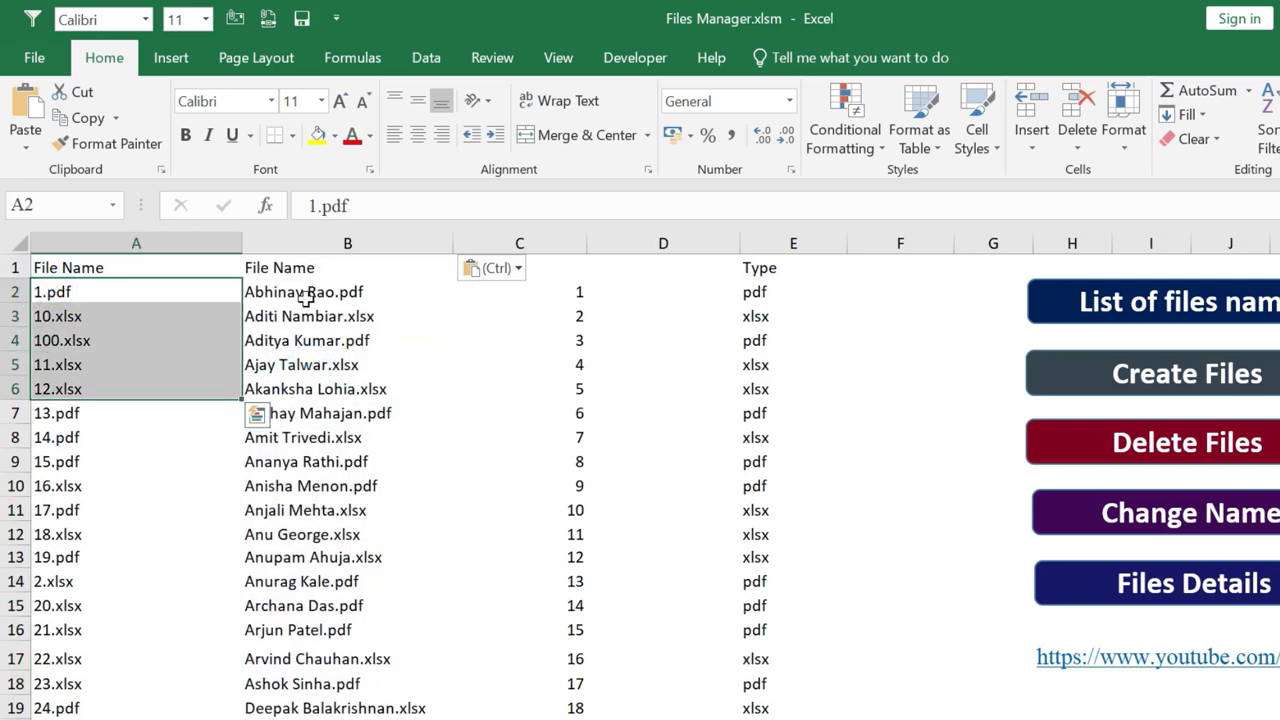
pyautogui.moveTo(306, 297); pyautogui.dragTo(306, 365)
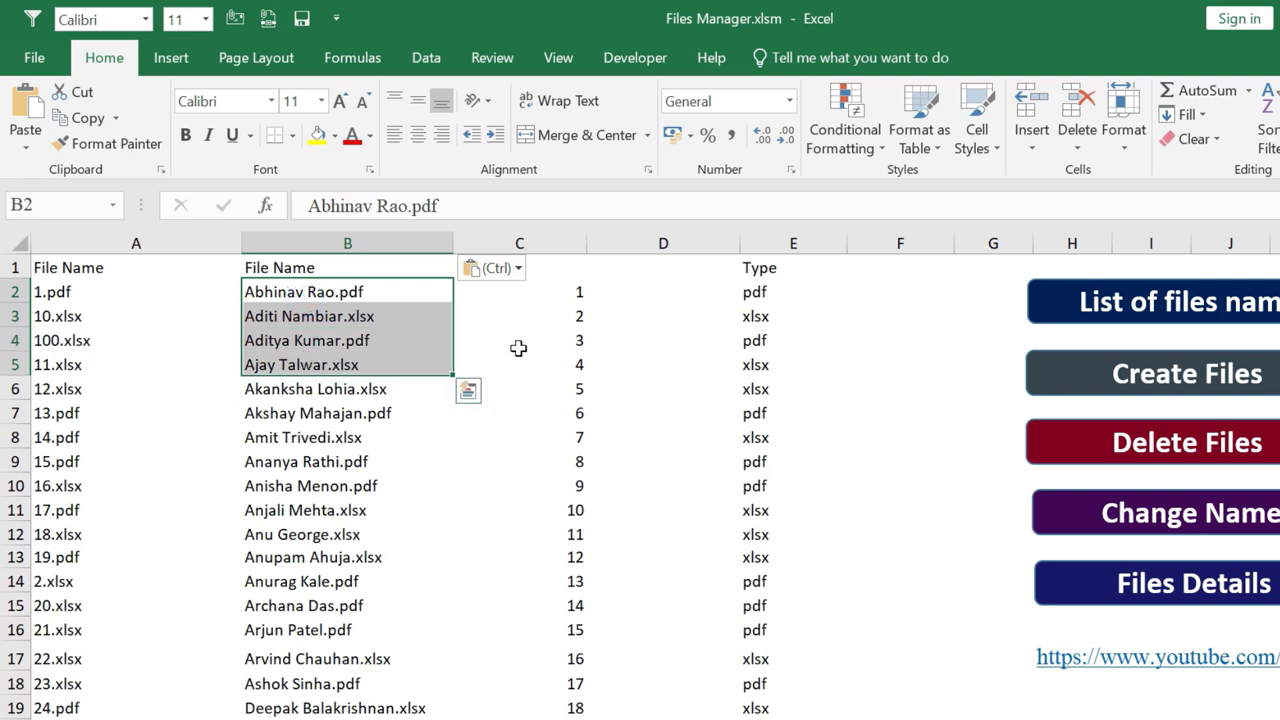
pyautogui.click(1138, 513)
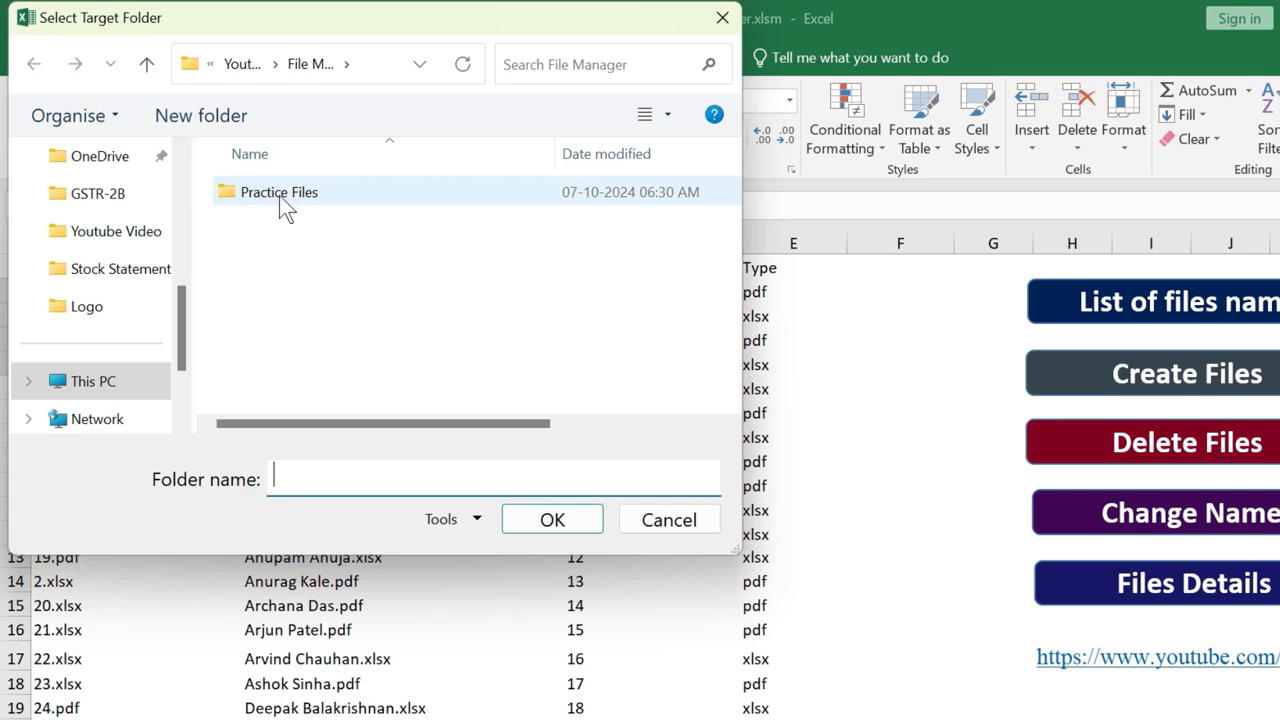
pyautogui.doubleClick(279, 195)
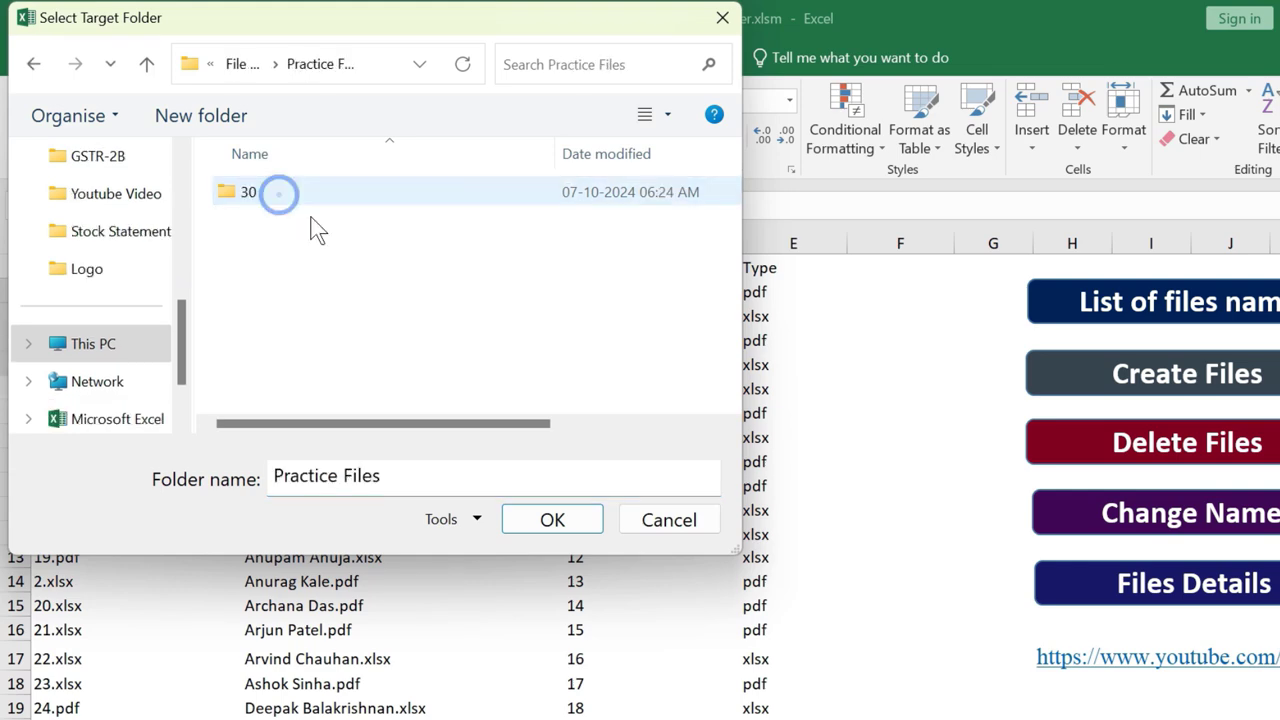
pyautogui.click(553, 521)
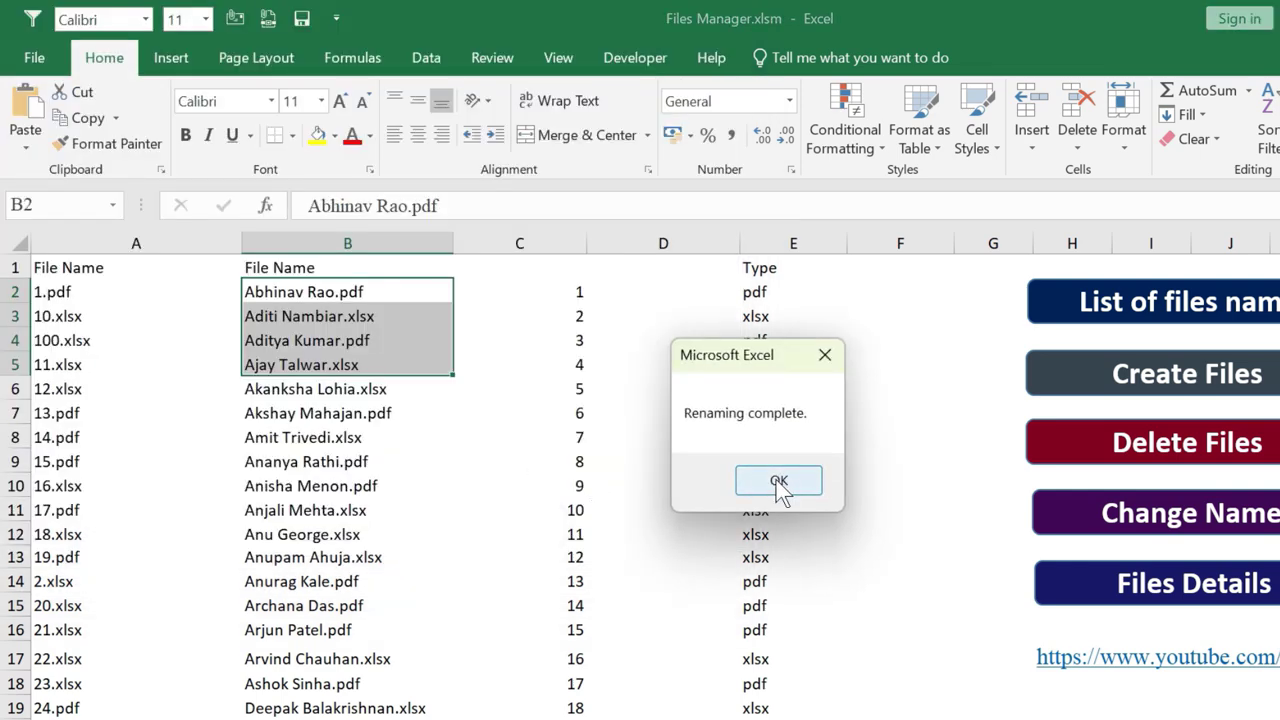
pyautogui.click(779, 482)
# Switch to File Explorer, check the restored file names in the Practice Files folder, and return to the Files Manager workbook
pyautogui.hotkey('alt', 'Tab')
pyautogui.hotkey('alt', 'Tab')
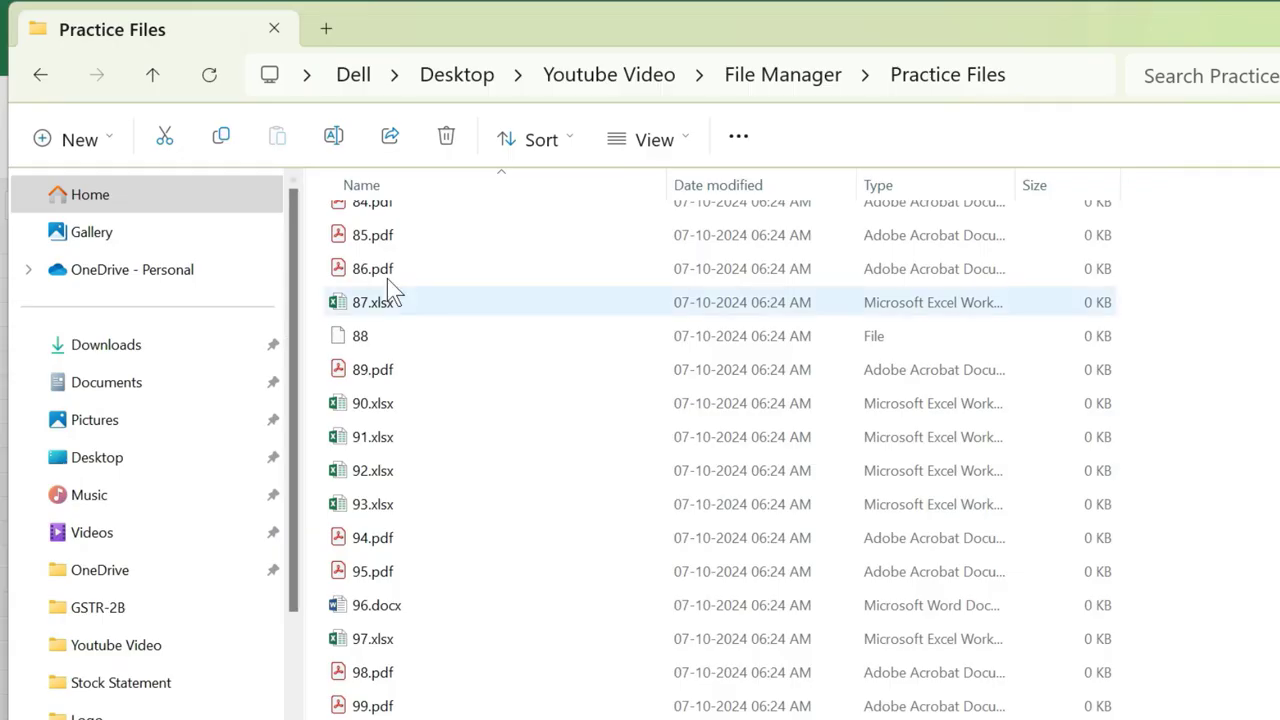
pyautogui.click(387, 277)
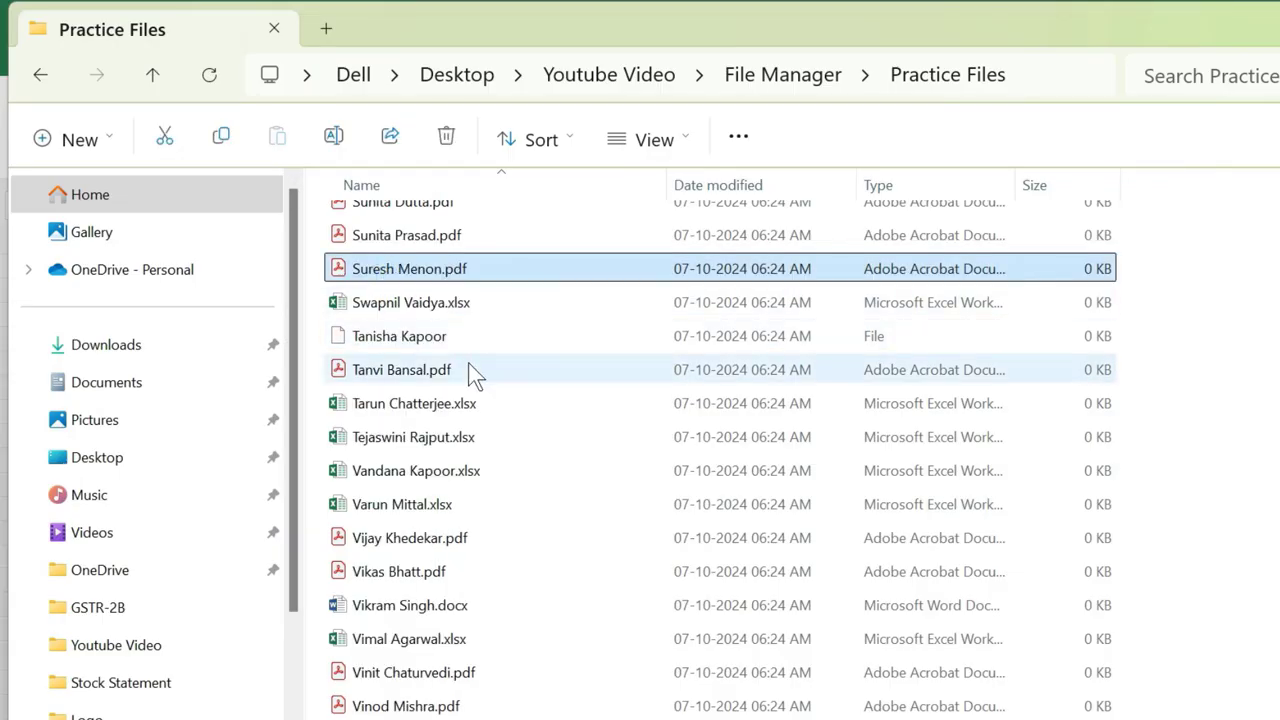
pyautogui.scroll(20, 468, 362)
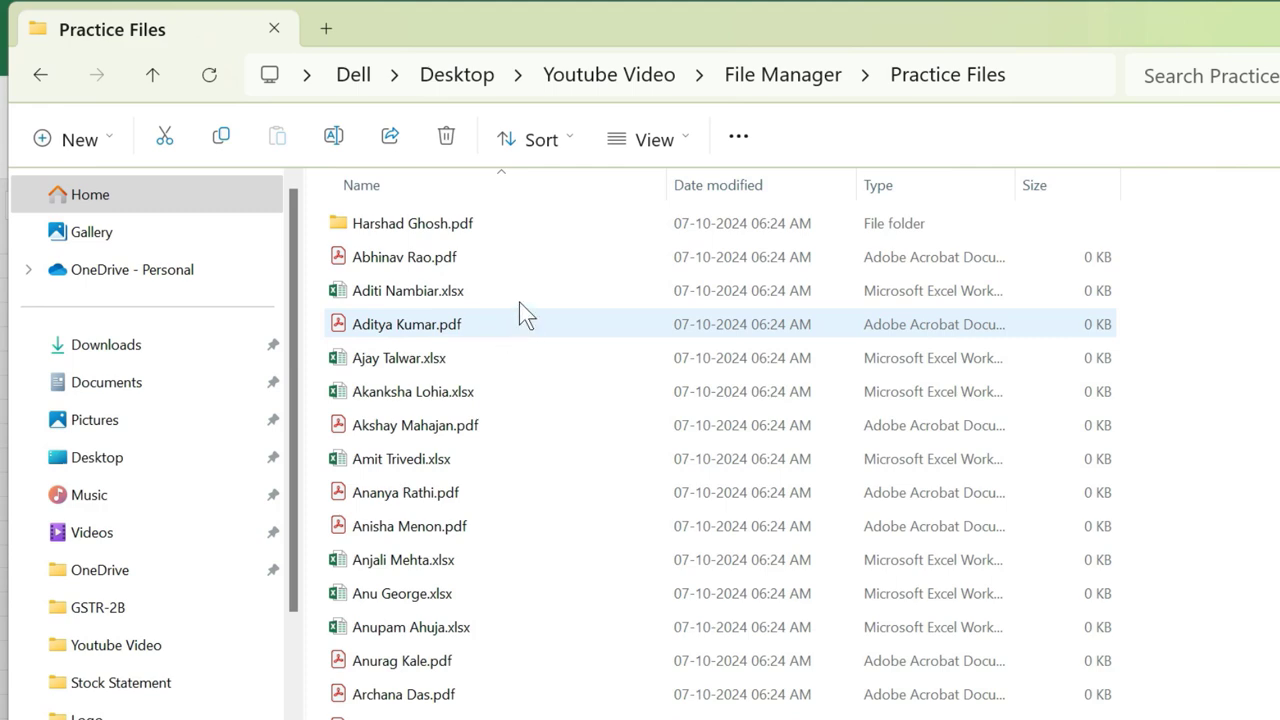
pyautogui.hotkey('alt', 'Tab')
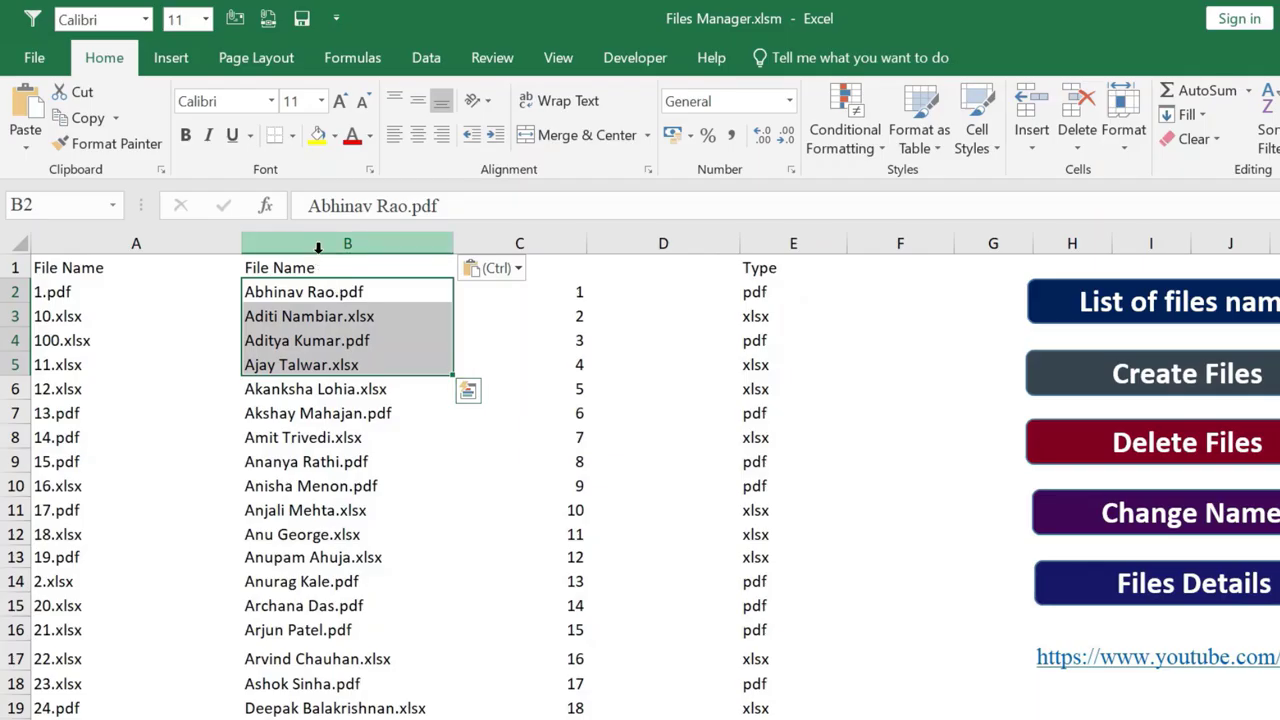
# Refresh the file list in column A from the Practice Files folder with the List of files name macro
pyautogui.moveTo(318, 247); pyautogui.dragTo(717, 247)
pyautogui.press('Escape')
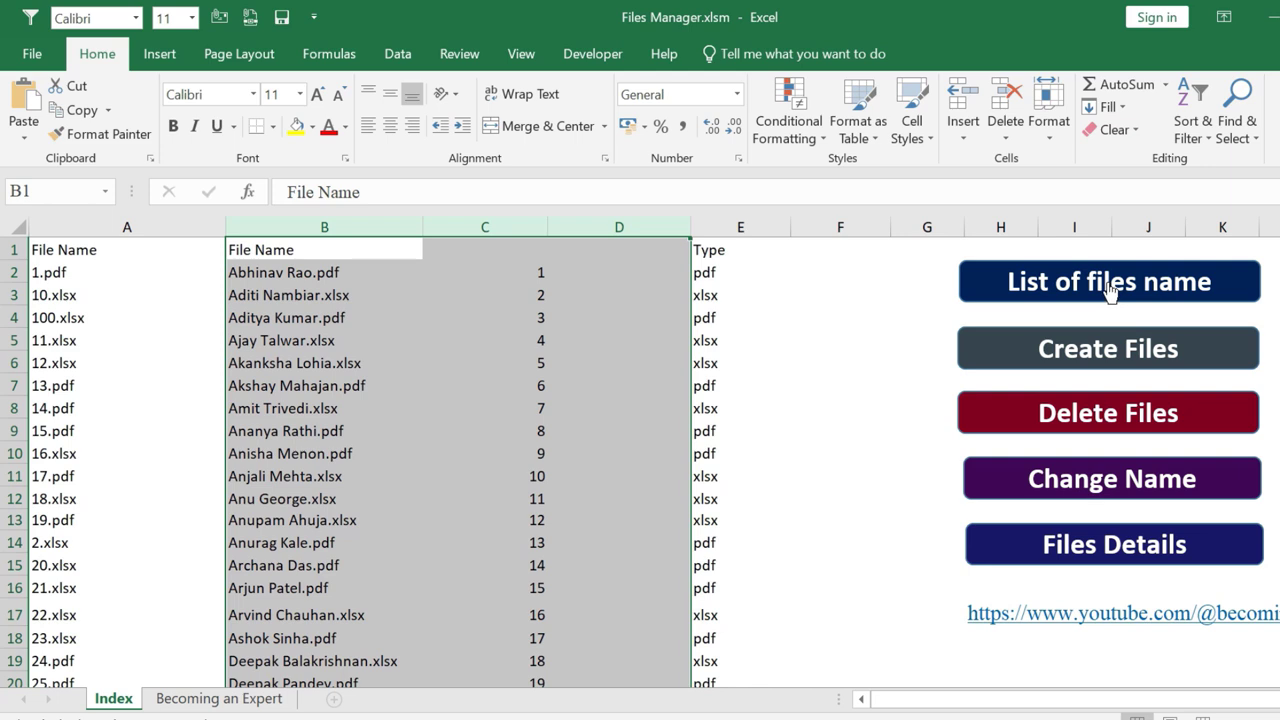
pyautogui.click(1108, 285)
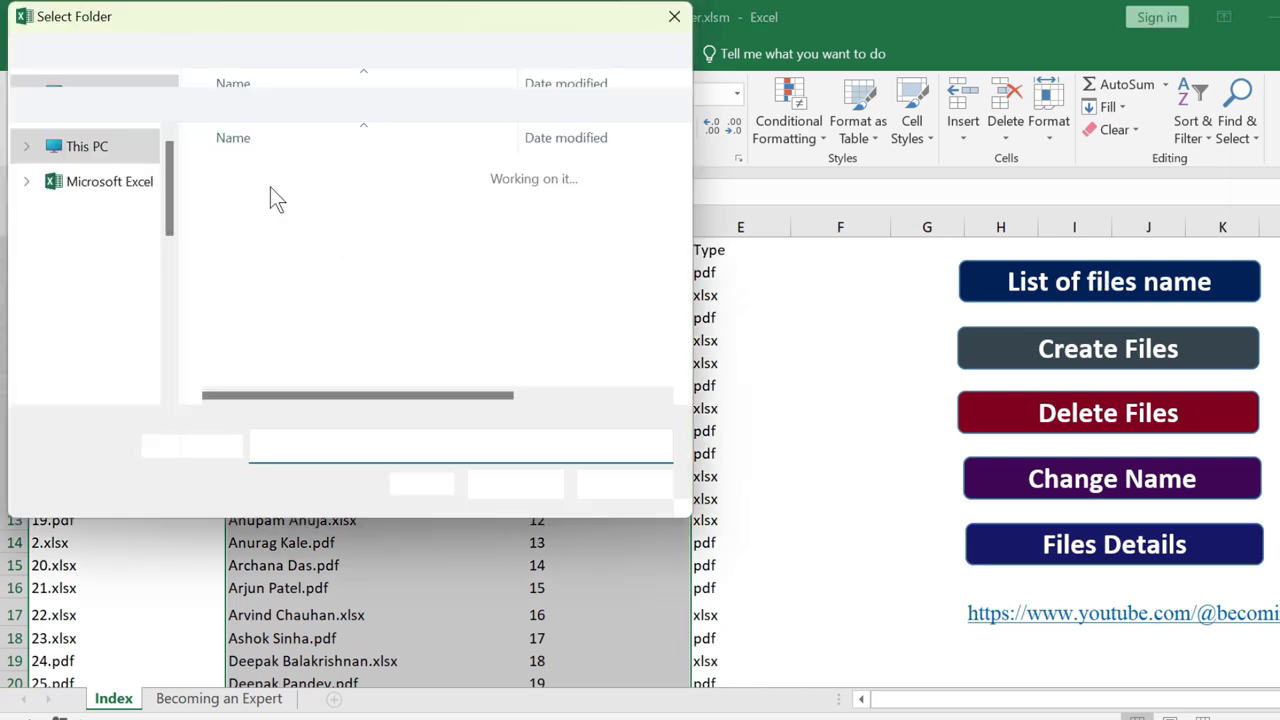
pyautogui.doubleClick(257, 181)
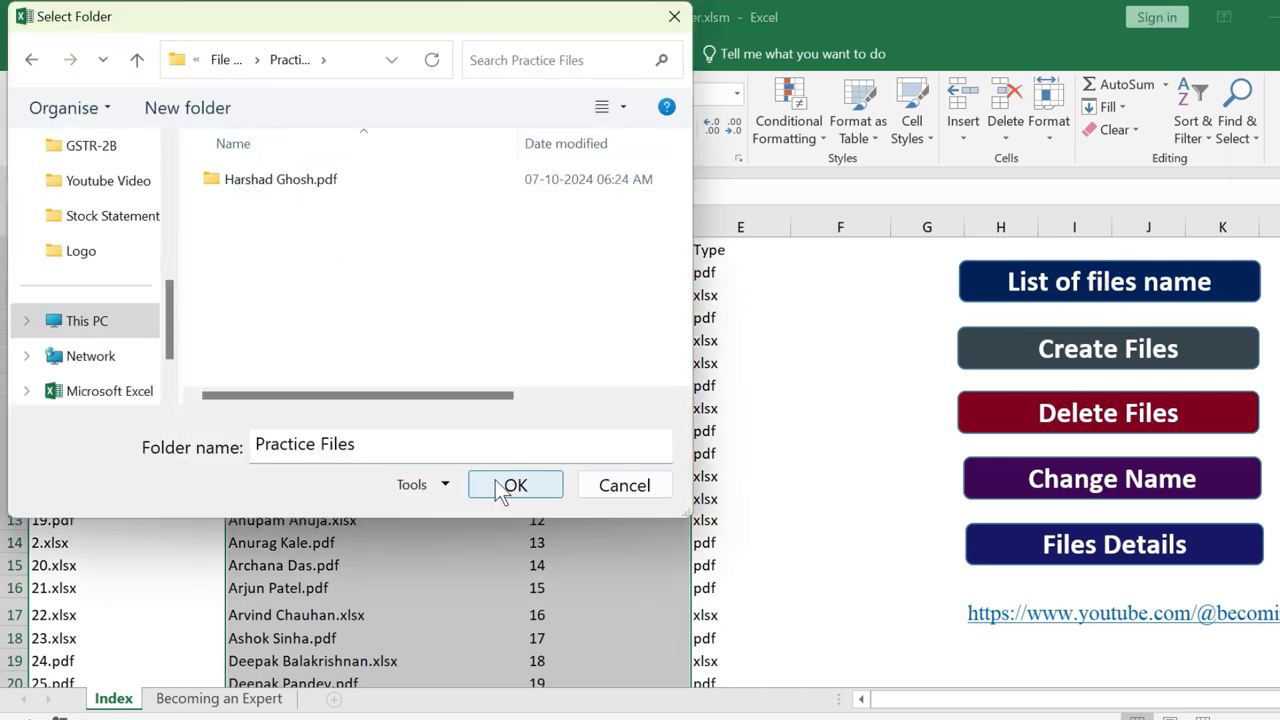
pyautogui.click(502, 487)
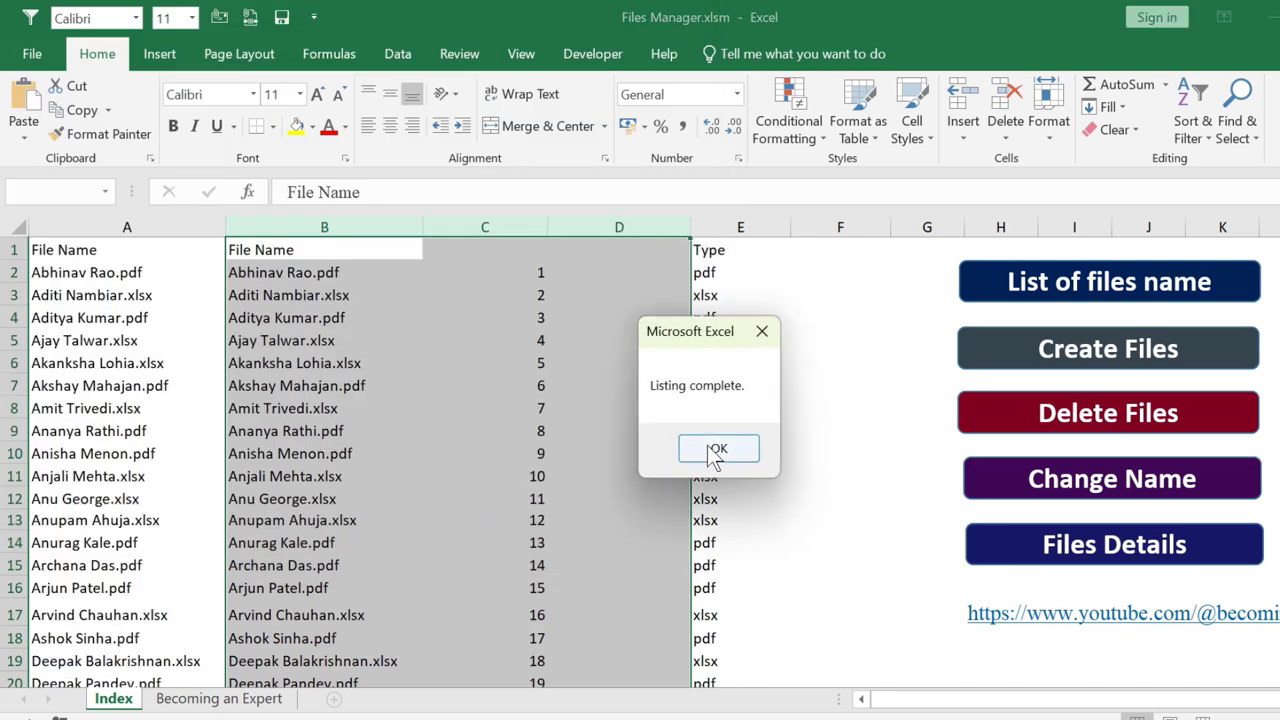
pyautogui.click(716, 452)
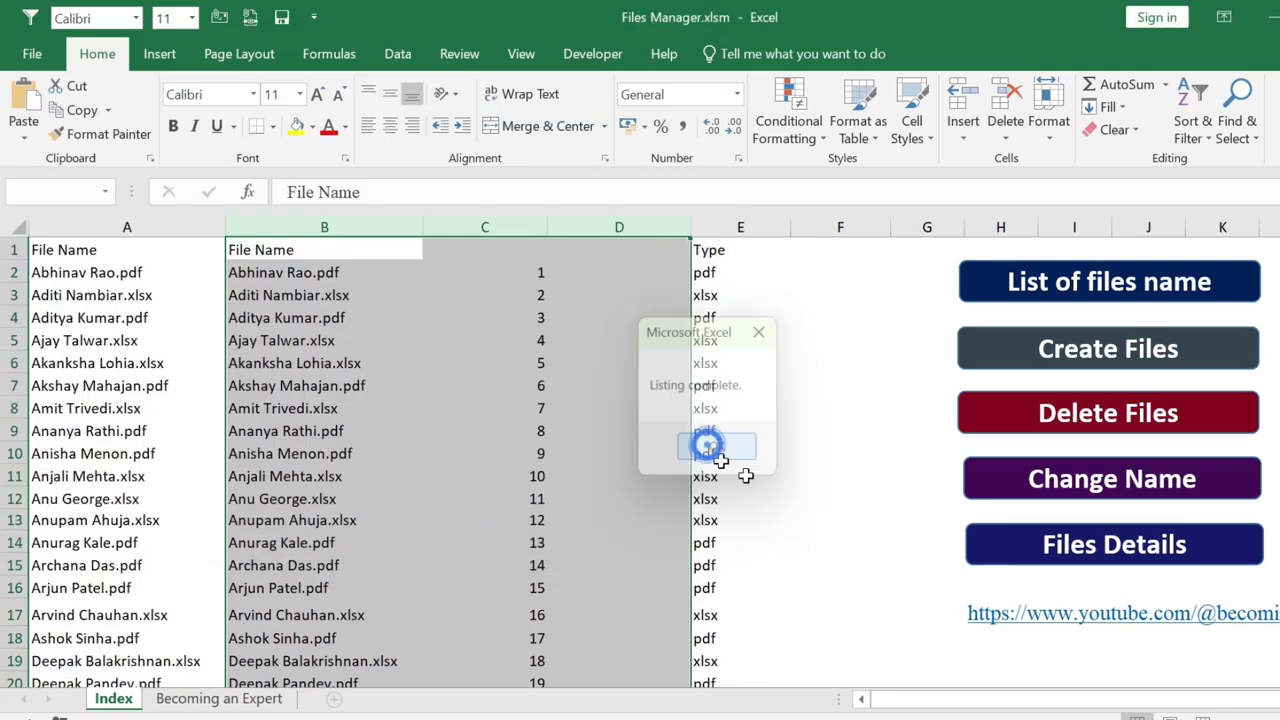
# Retrieve the size, creation date and last modified date of the Practice Files folder's files with the Files Details macro
pyautogui.click(1124, 546)
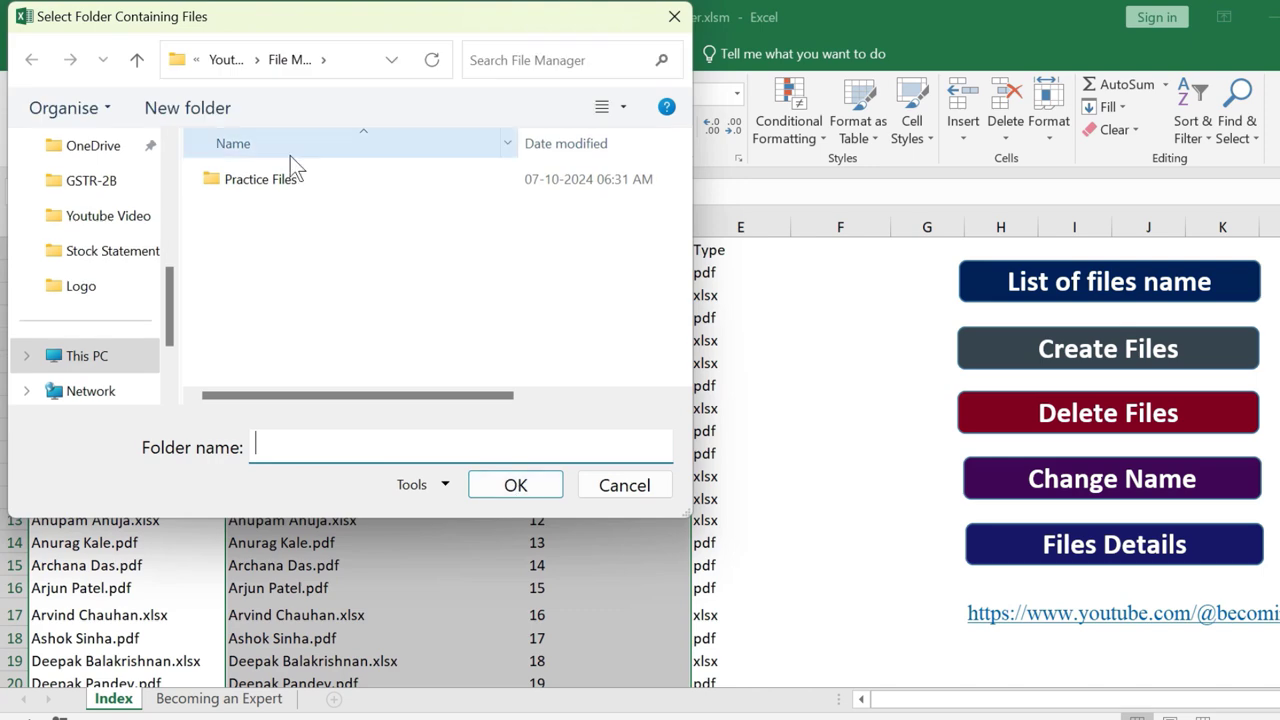
pyautogui.doubleClick(276, 179)
pyautogui.click(537, 487)
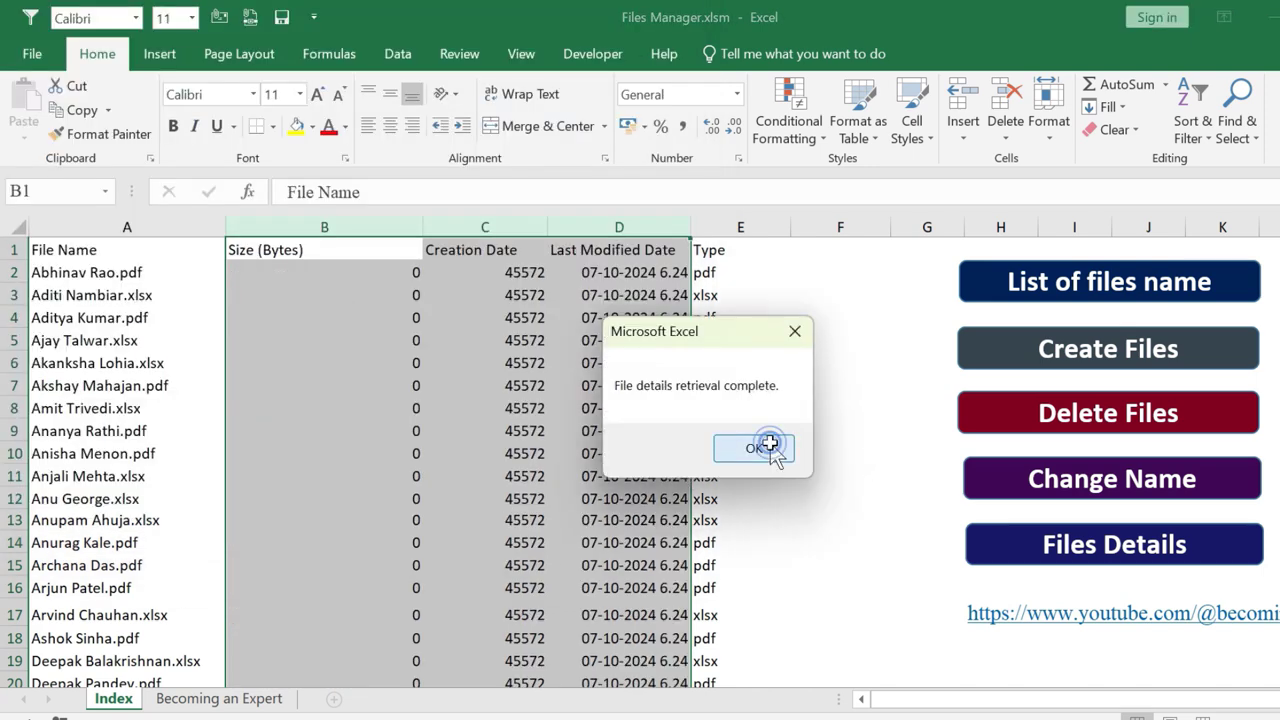
pyautogui.click(768, 447)
# Copy the date format of the Last Modified Date column onto the Creation Date column with Format Painter
pyautogui.click(633, 288)
pyautogui.click(702, 276)
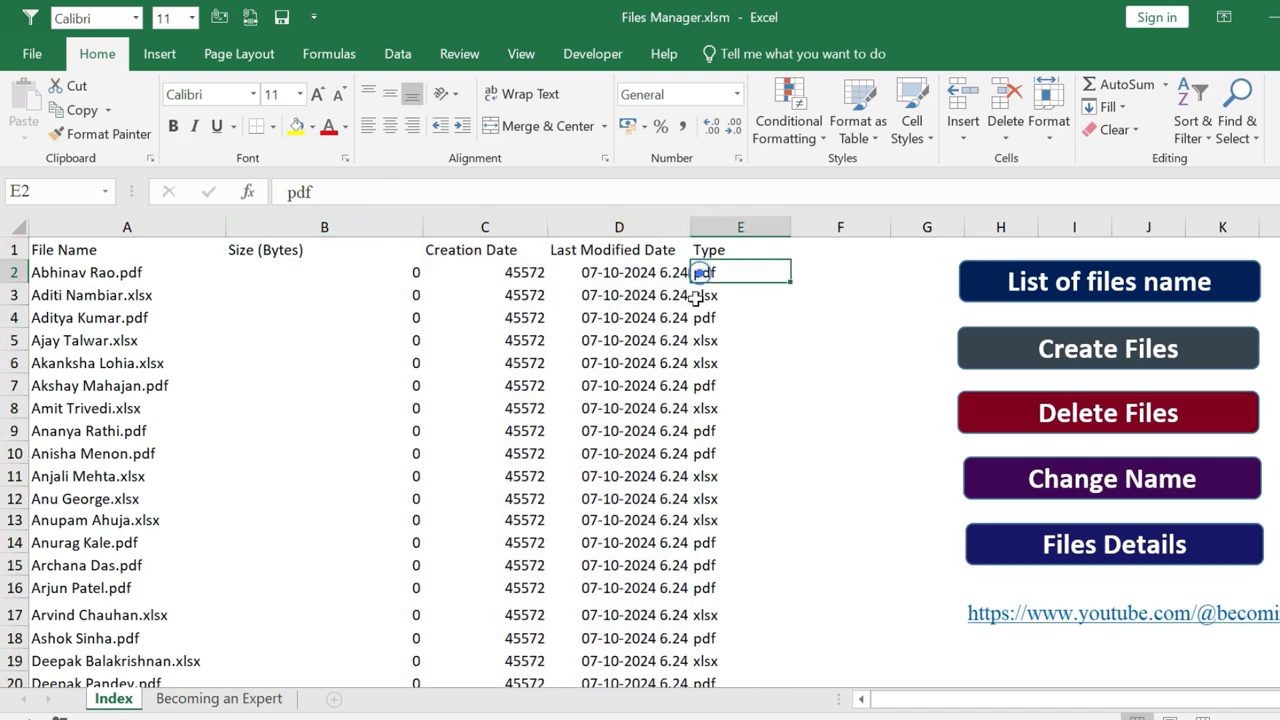
pyautogui.click(619, 227)
pyautogui.click(503, 293)
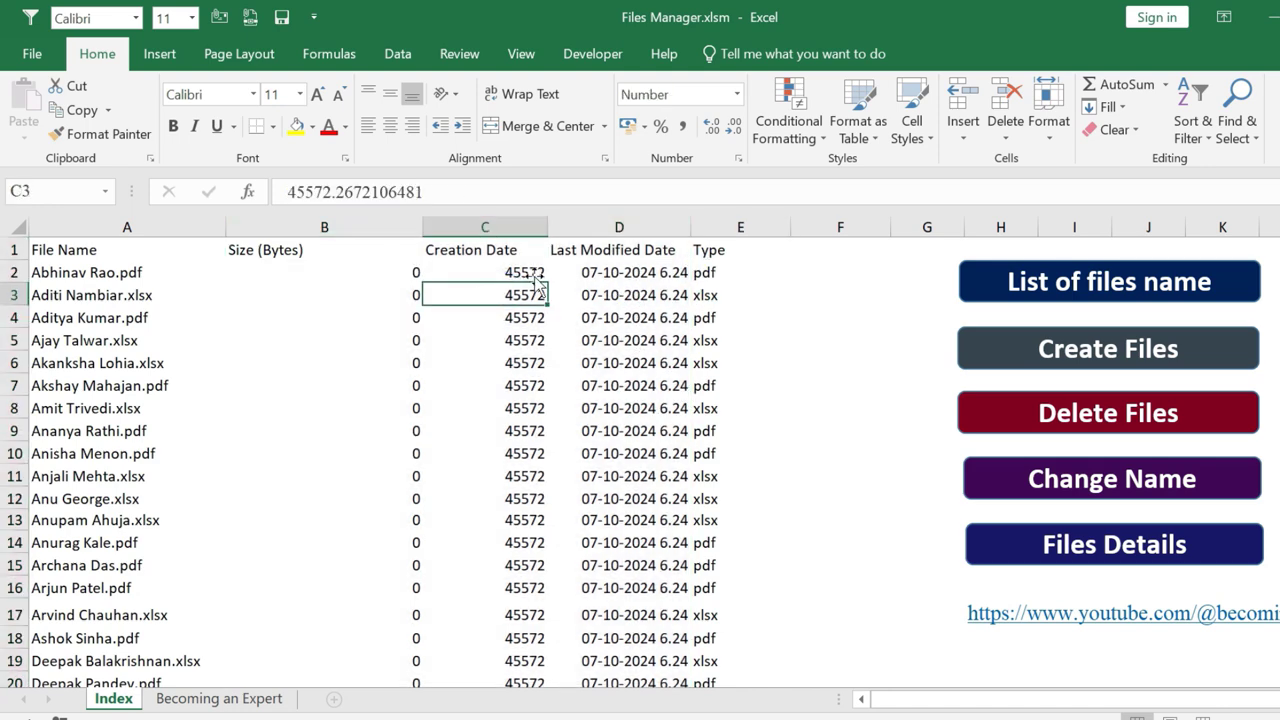
pyautogui.click(586, 226)
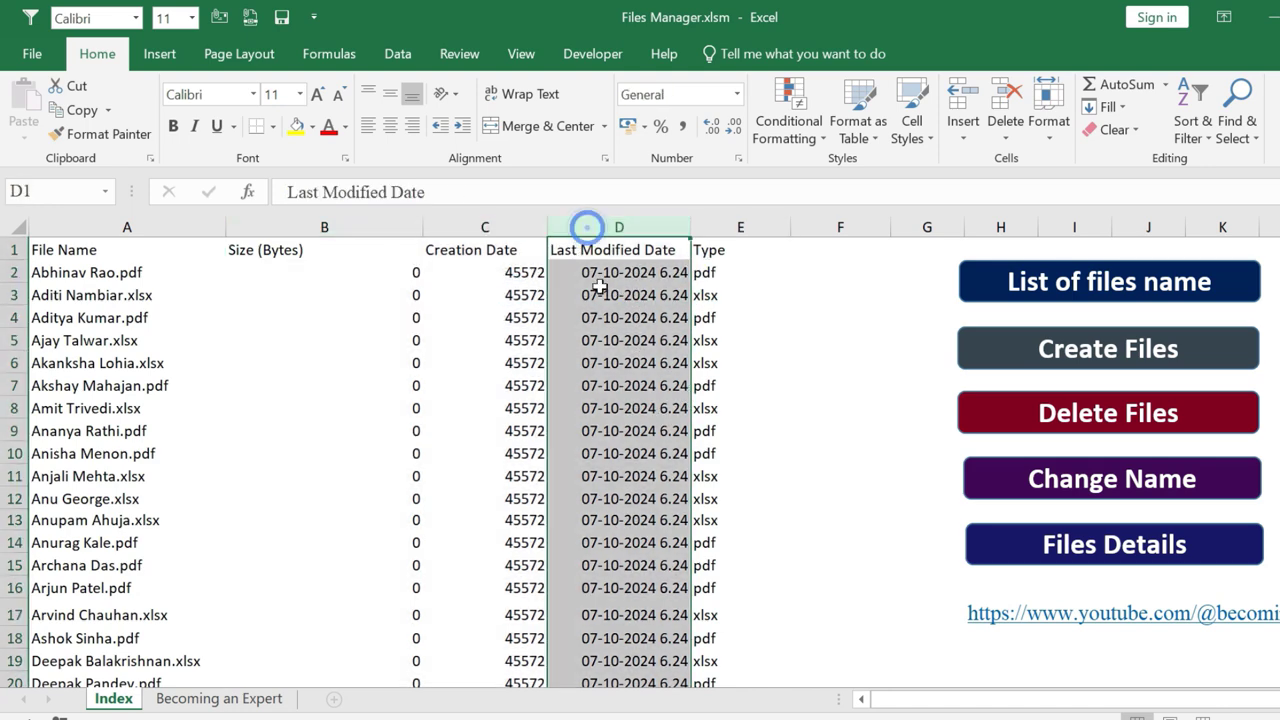
pyautogui.click(117, 136)
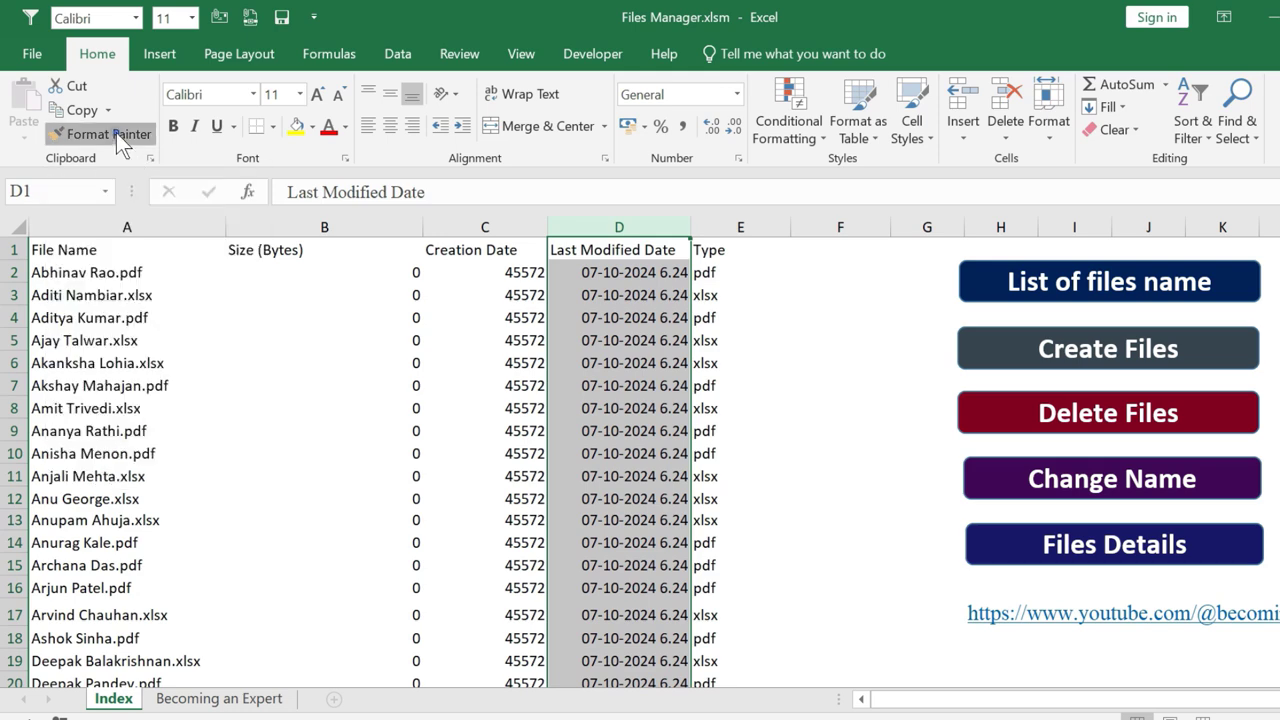
pyautogui.click(510, 226)
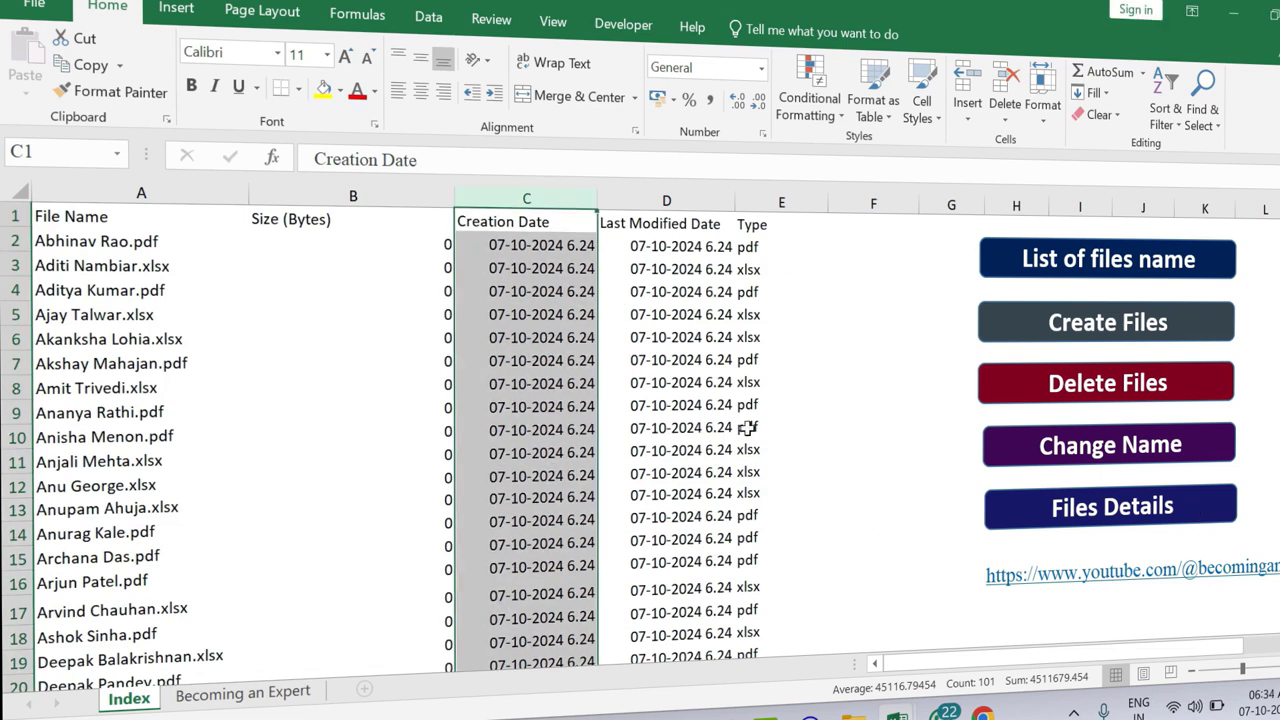
# Switch to the YouTube video in Chrome and look up the Practice File link in its full description and pinned comment
pyautogui.hotkey('alt', 'Tab')
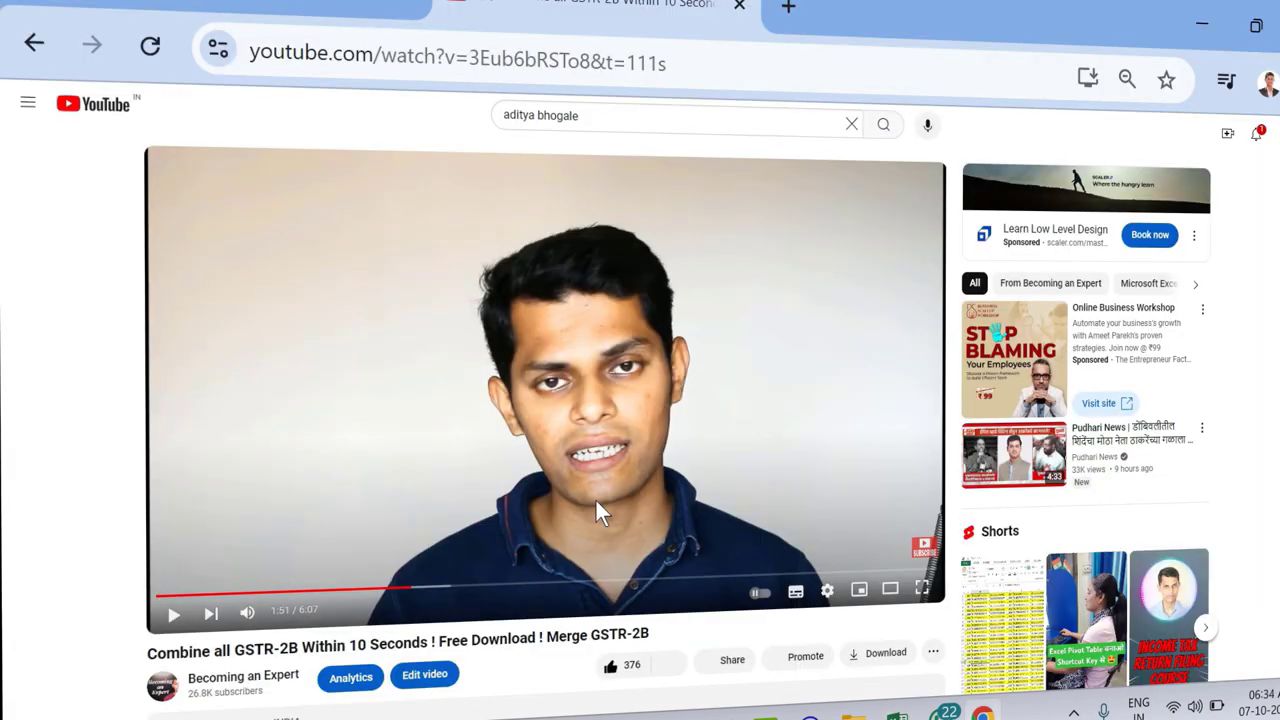
pyautogui.scroll(-5, 596, 499)
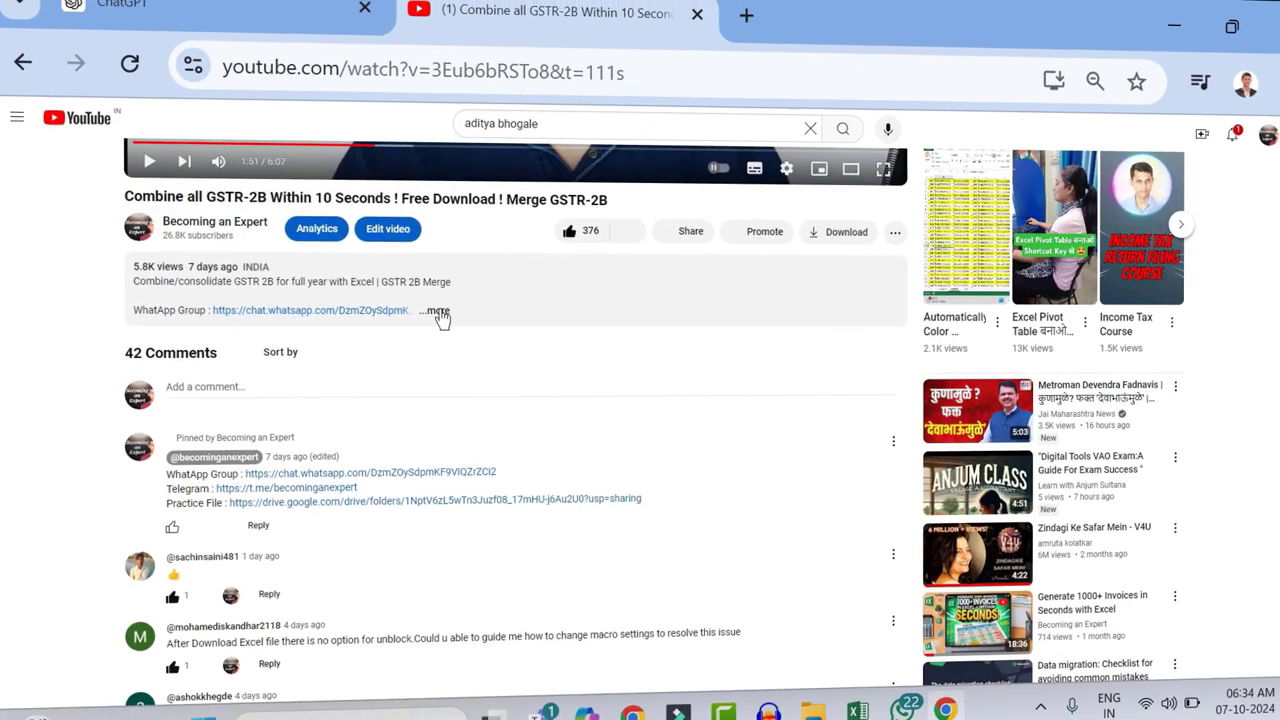
pyautogui.click(440, 316)
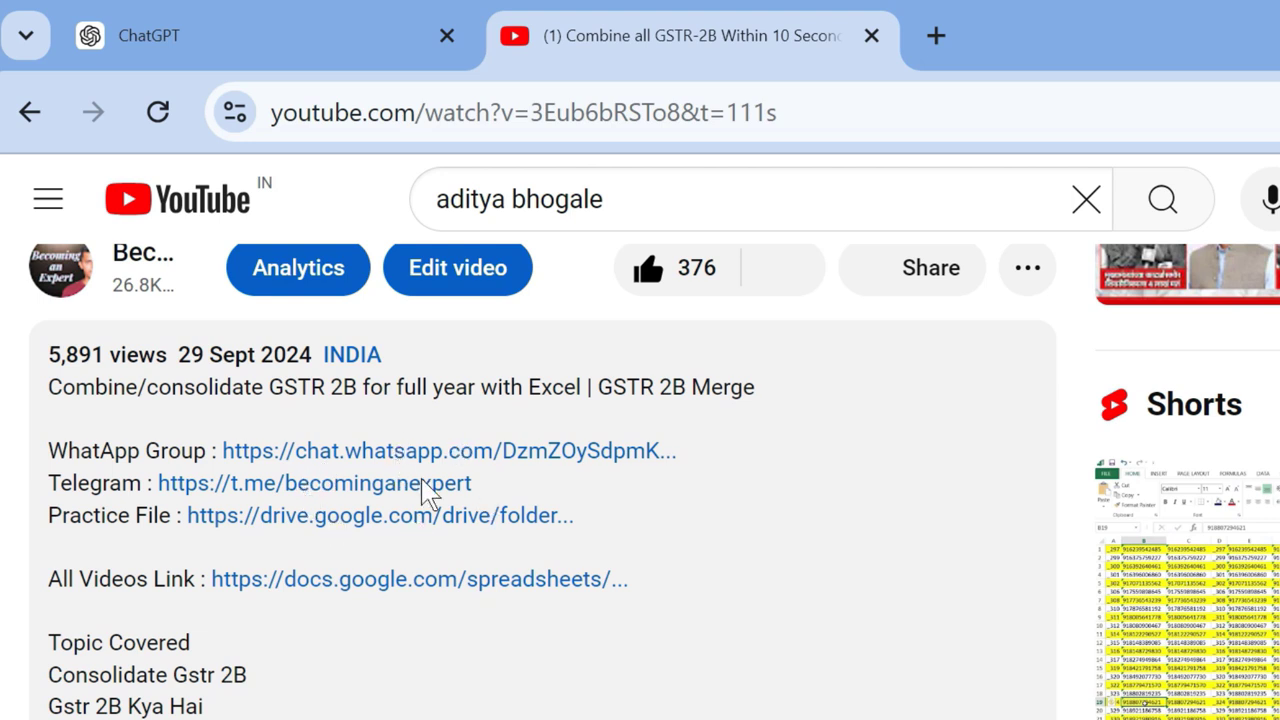
pyautogui.moveTo(49, 516); pyautogui.dragTo(172, 516)
pyautogui.scroll(-15, 490, 675)
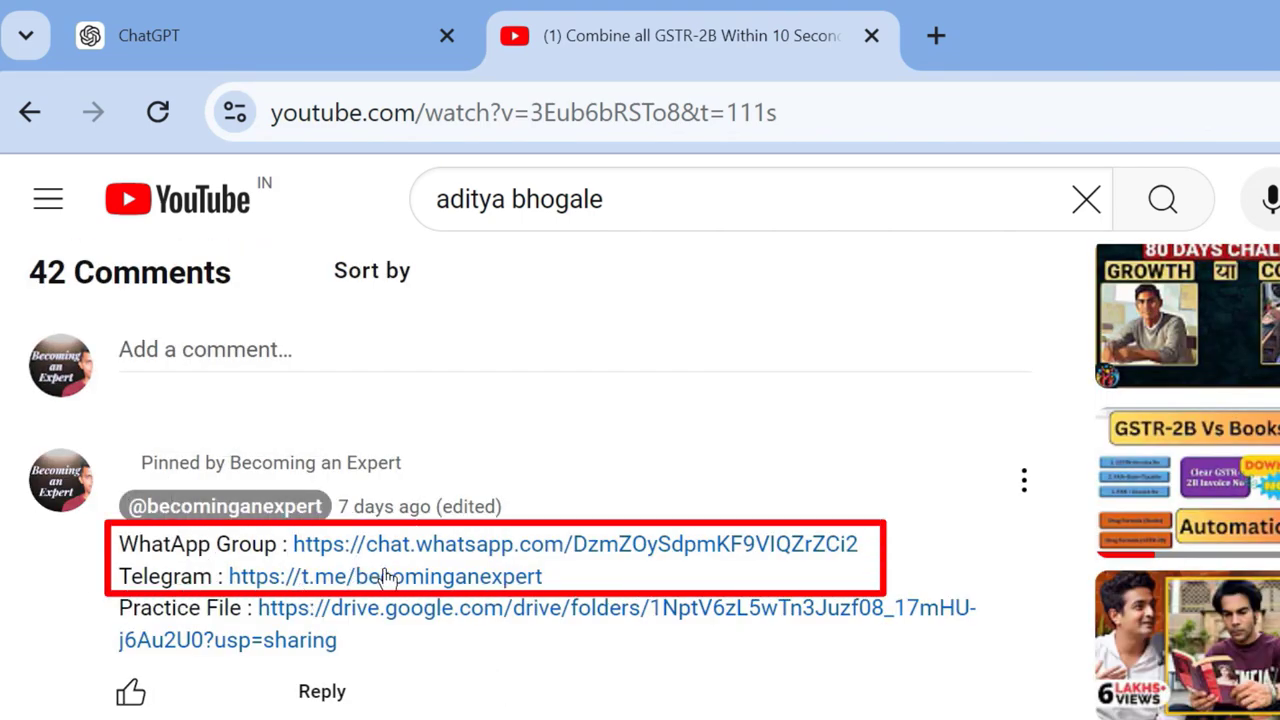
# Follow the pinned comment's Practice File link to Google Drive and download Combine GSTR-2B.xlsm
pyautogui.click(438, 620)
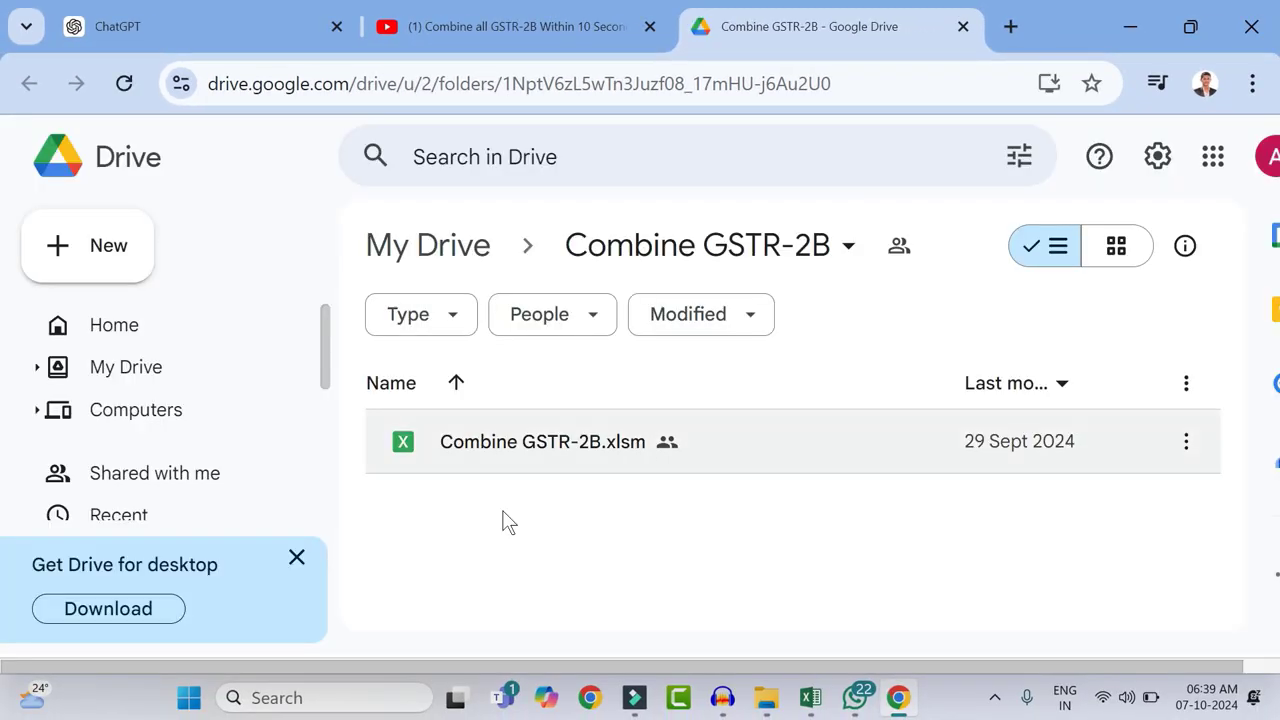
pyautogui.click(1186, 445)
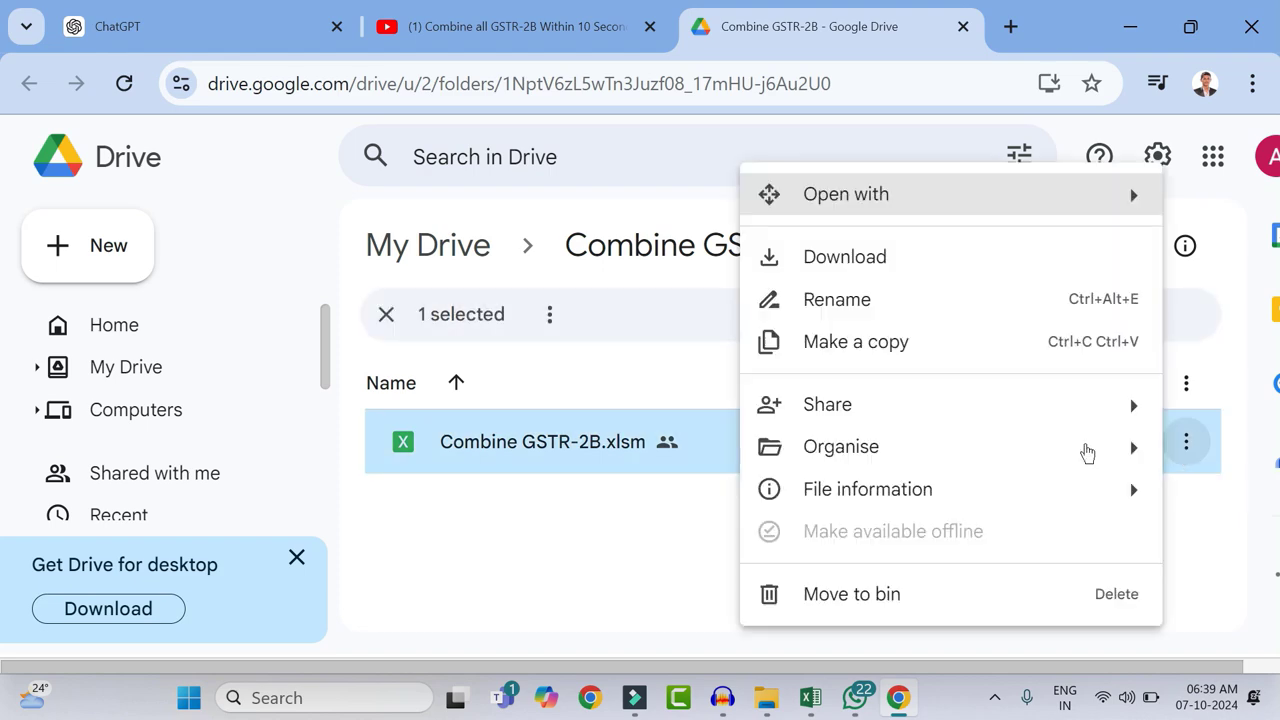
pyautogui.click(866, 258)
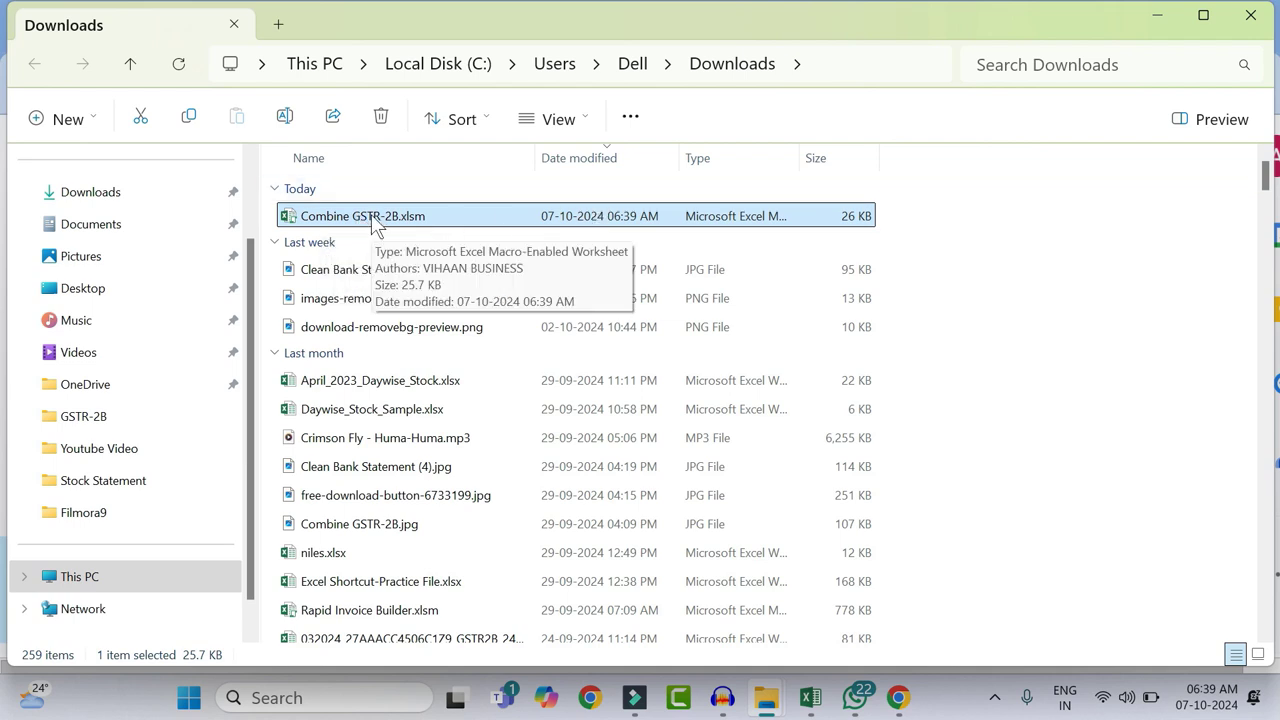
# Unblock the downloaded Combine GSTR-2B.xlsm in its file properties and open the workbook
pyautogui.rightClick(371, 214)
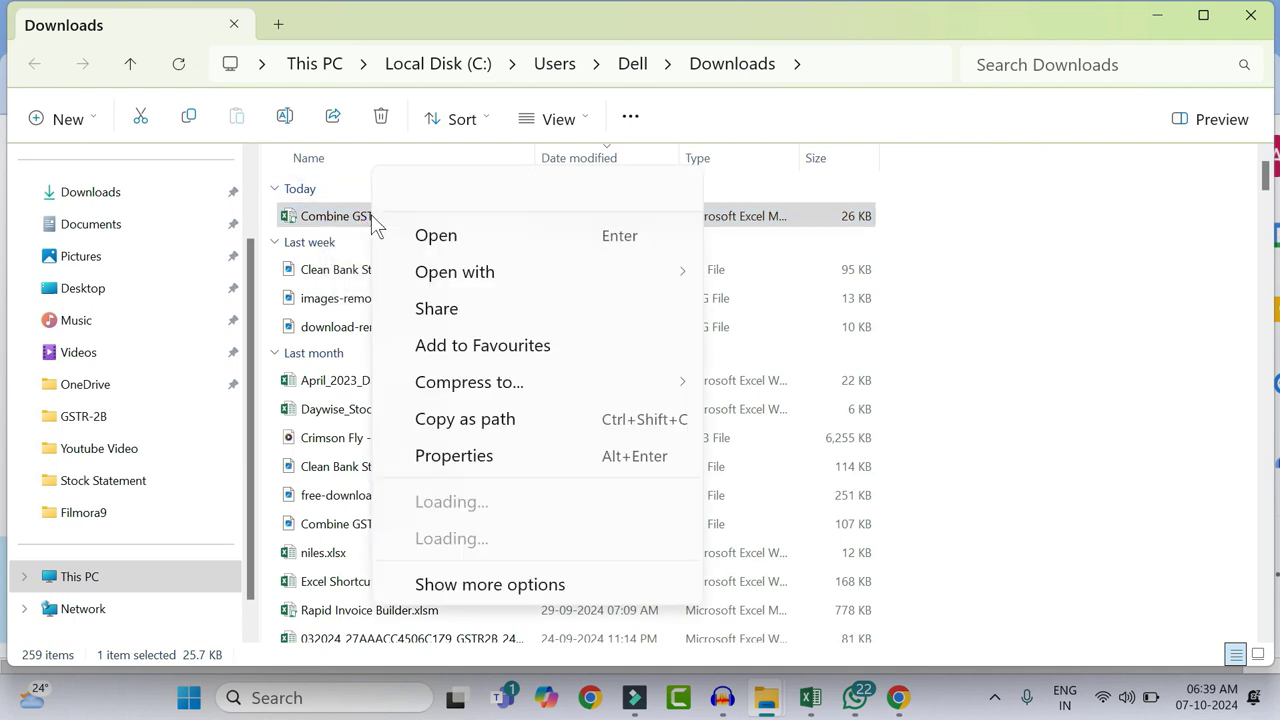
pyautogui.click(503, 549)
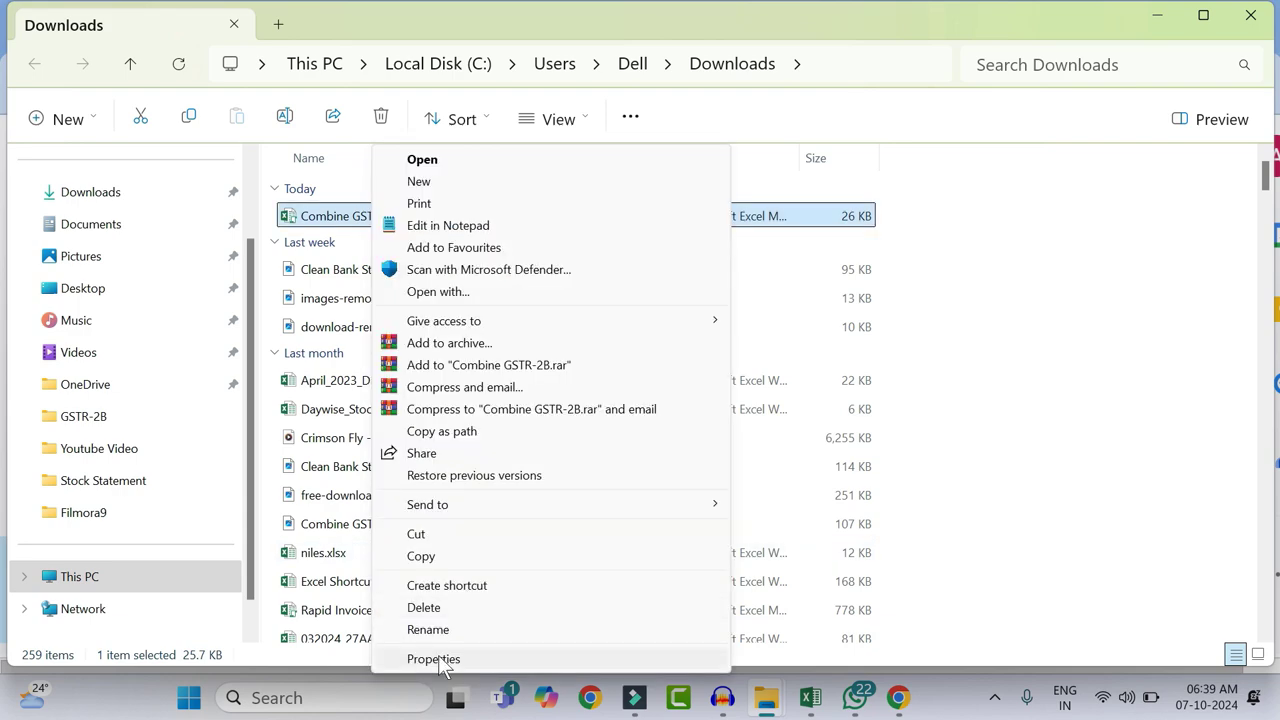
pyautogui.click(436, 659)
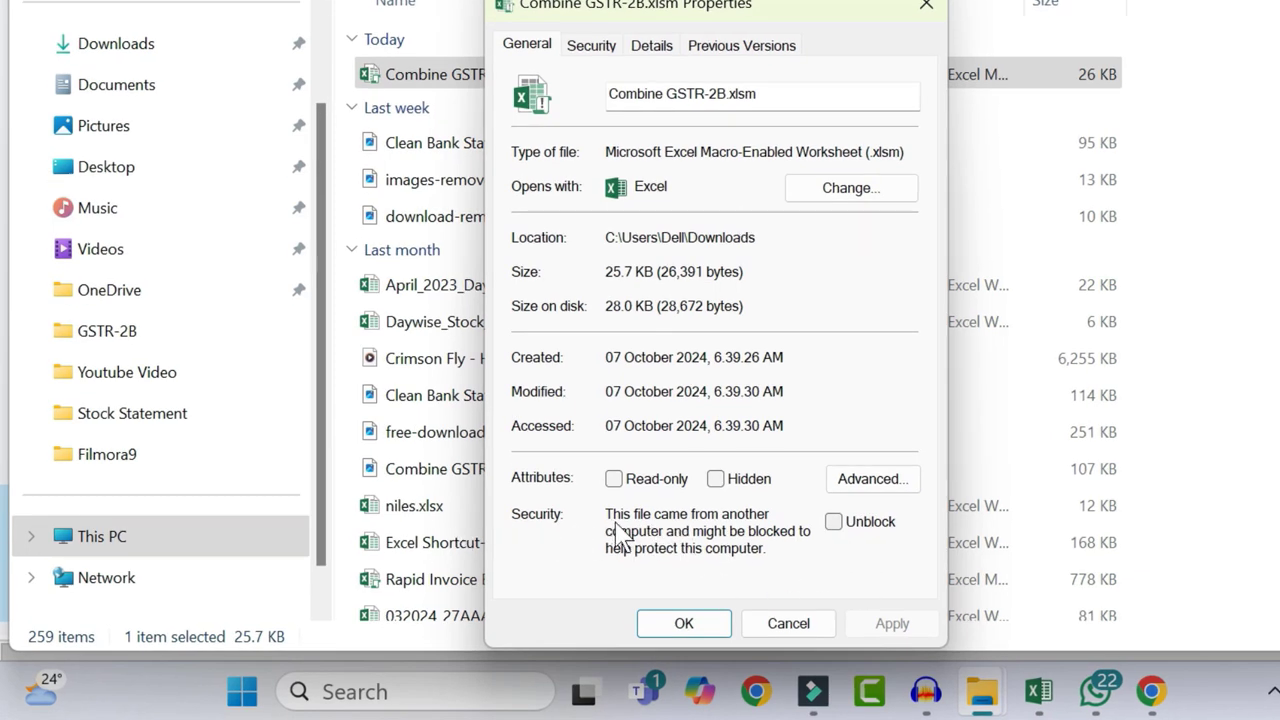
pyautogui.click(832, 522)
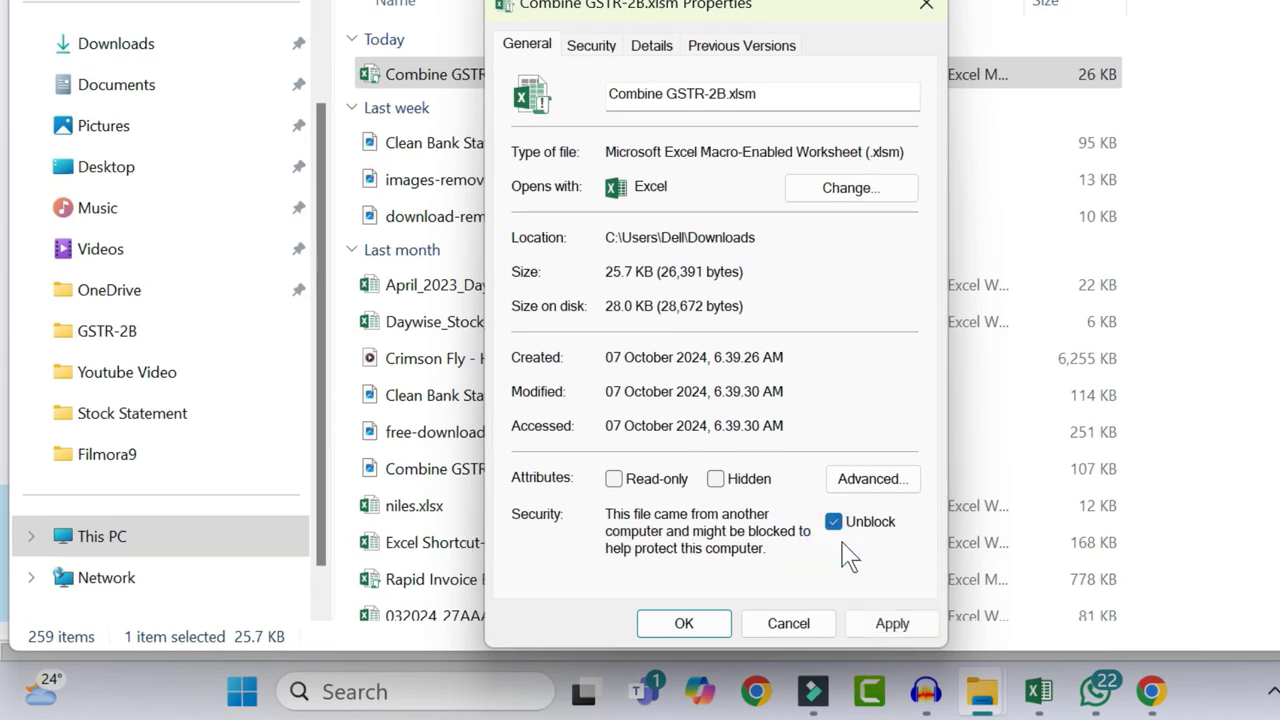
pyautogui.click(889, 623)
pyautogui.click(684, 623)
pyautogui.press('Return')
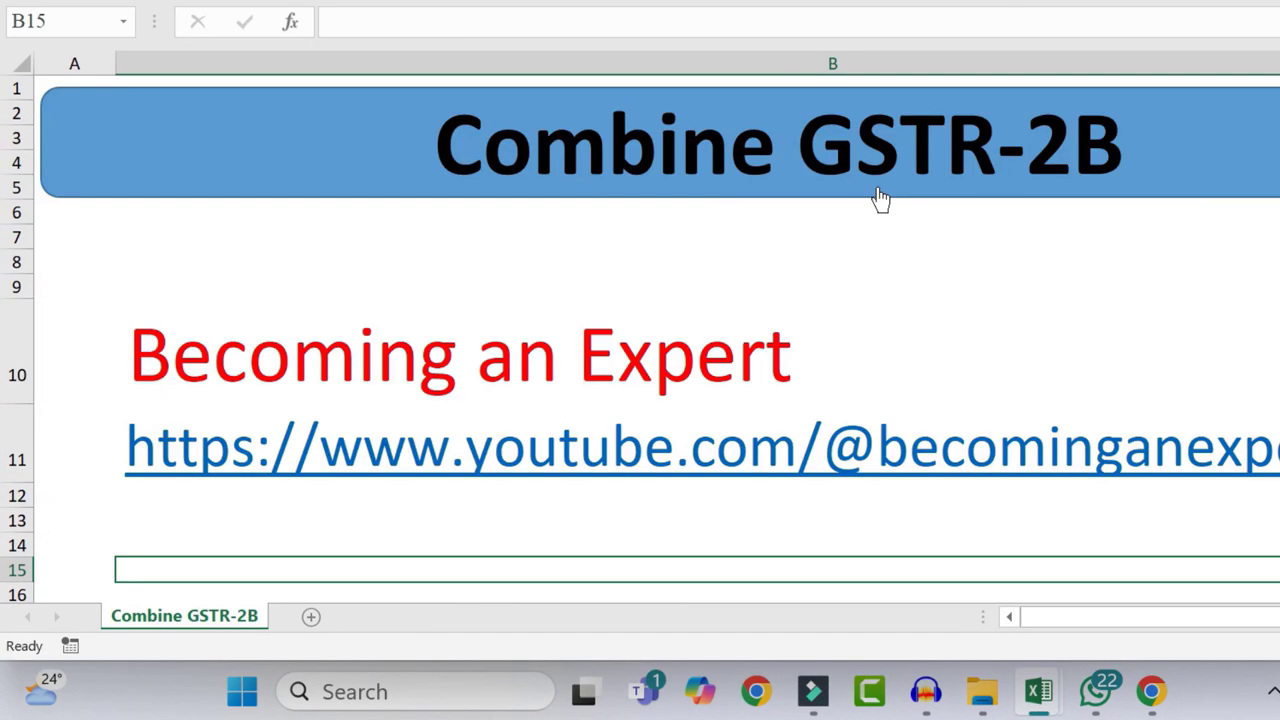